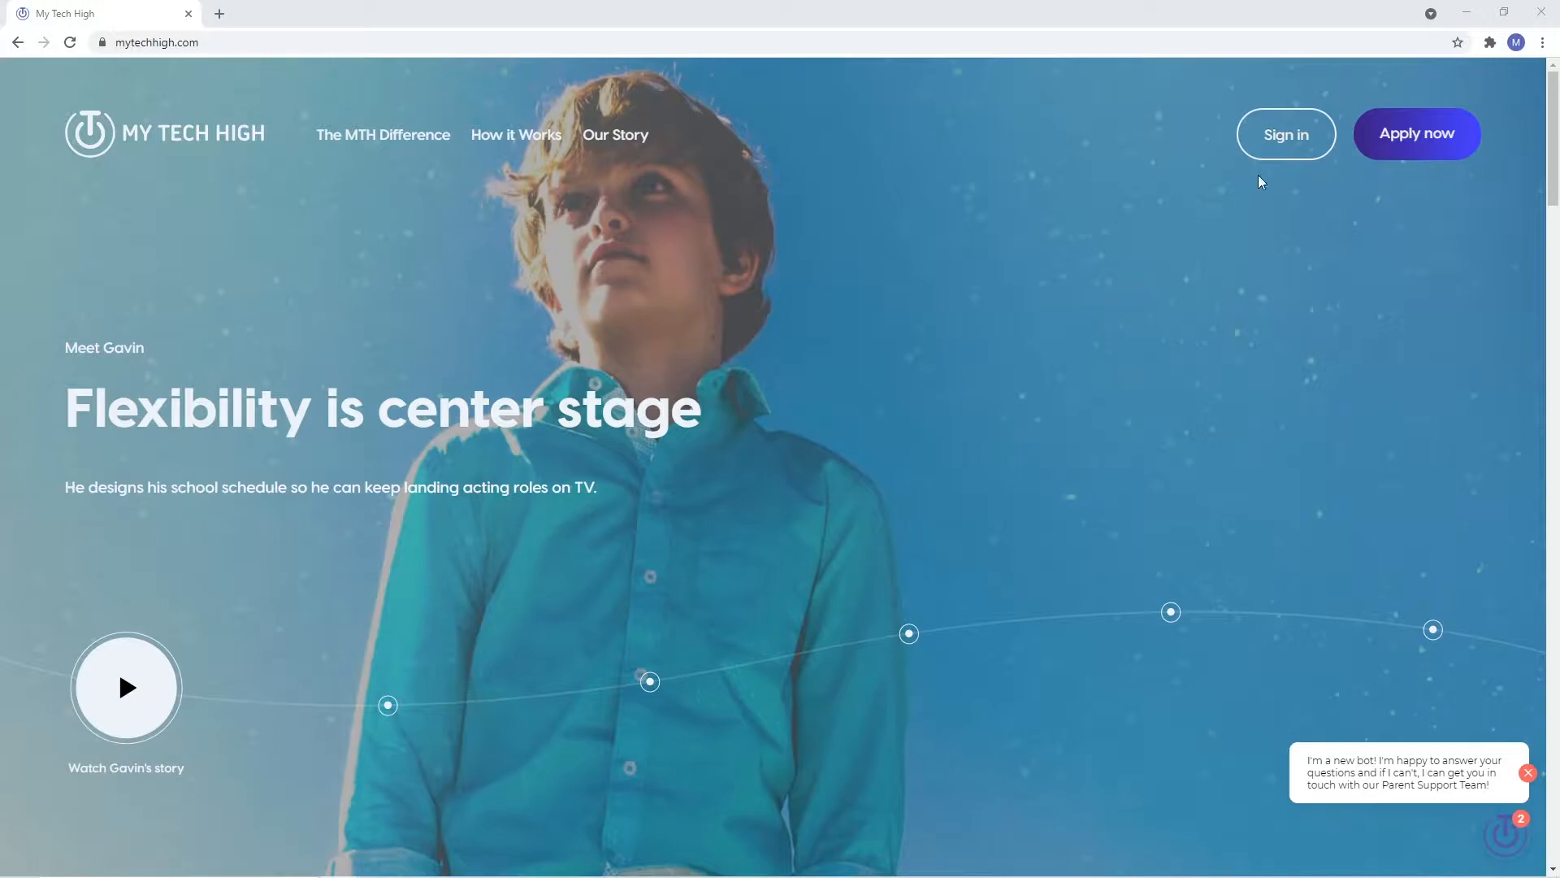
Sign in to the InfoCenter parent account for the Utah Program from the My Tech High site
{"action": "left_click", "coordinate": [1273, 140]}
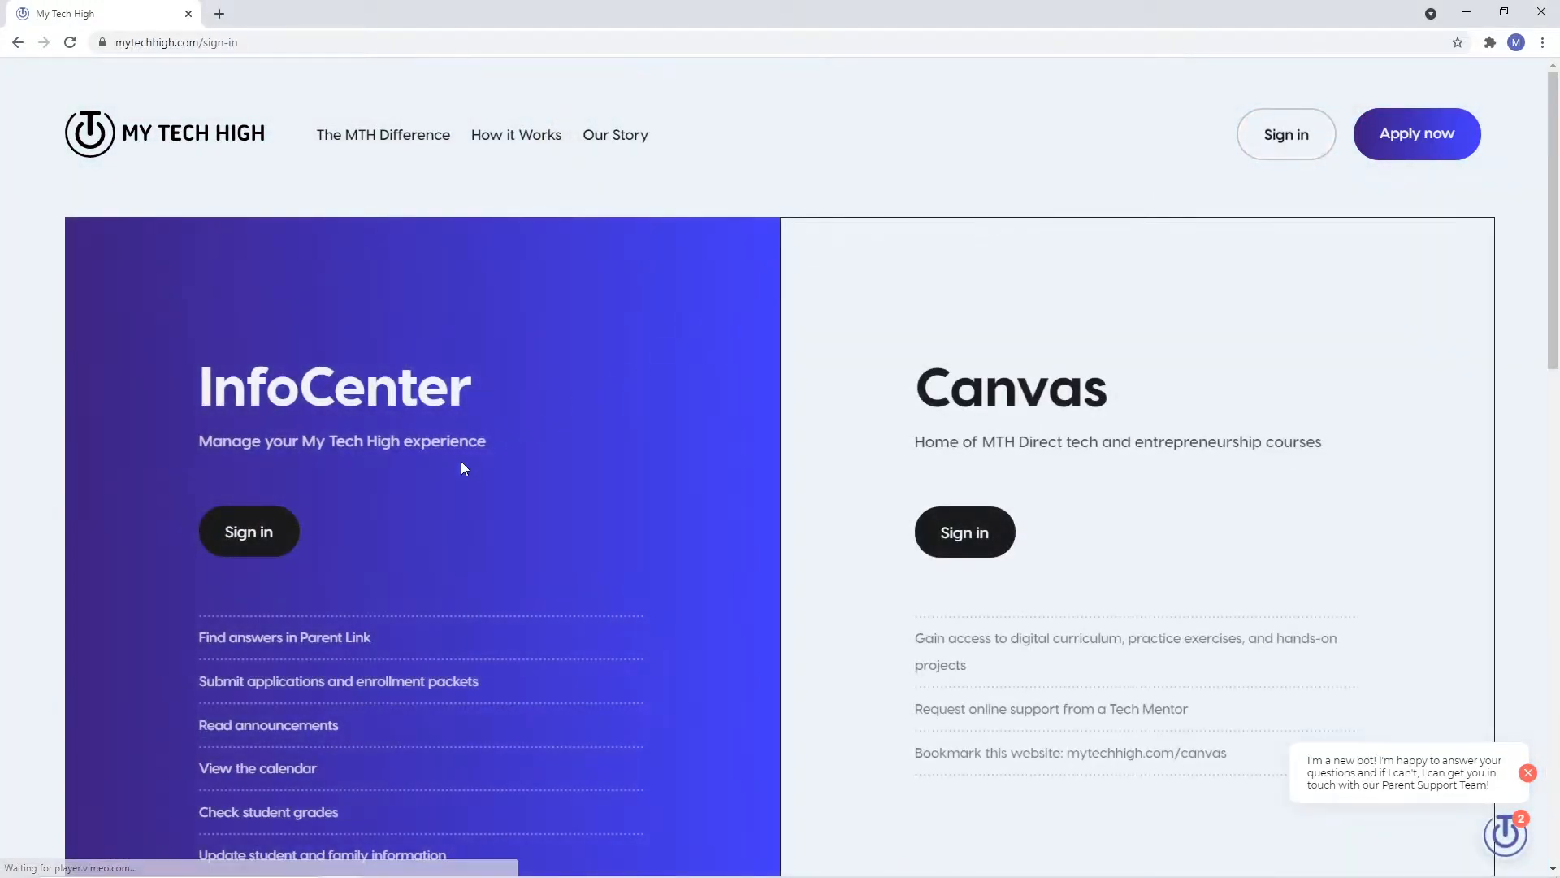
{"action": "left_click", "coordinate": [267, 533]}
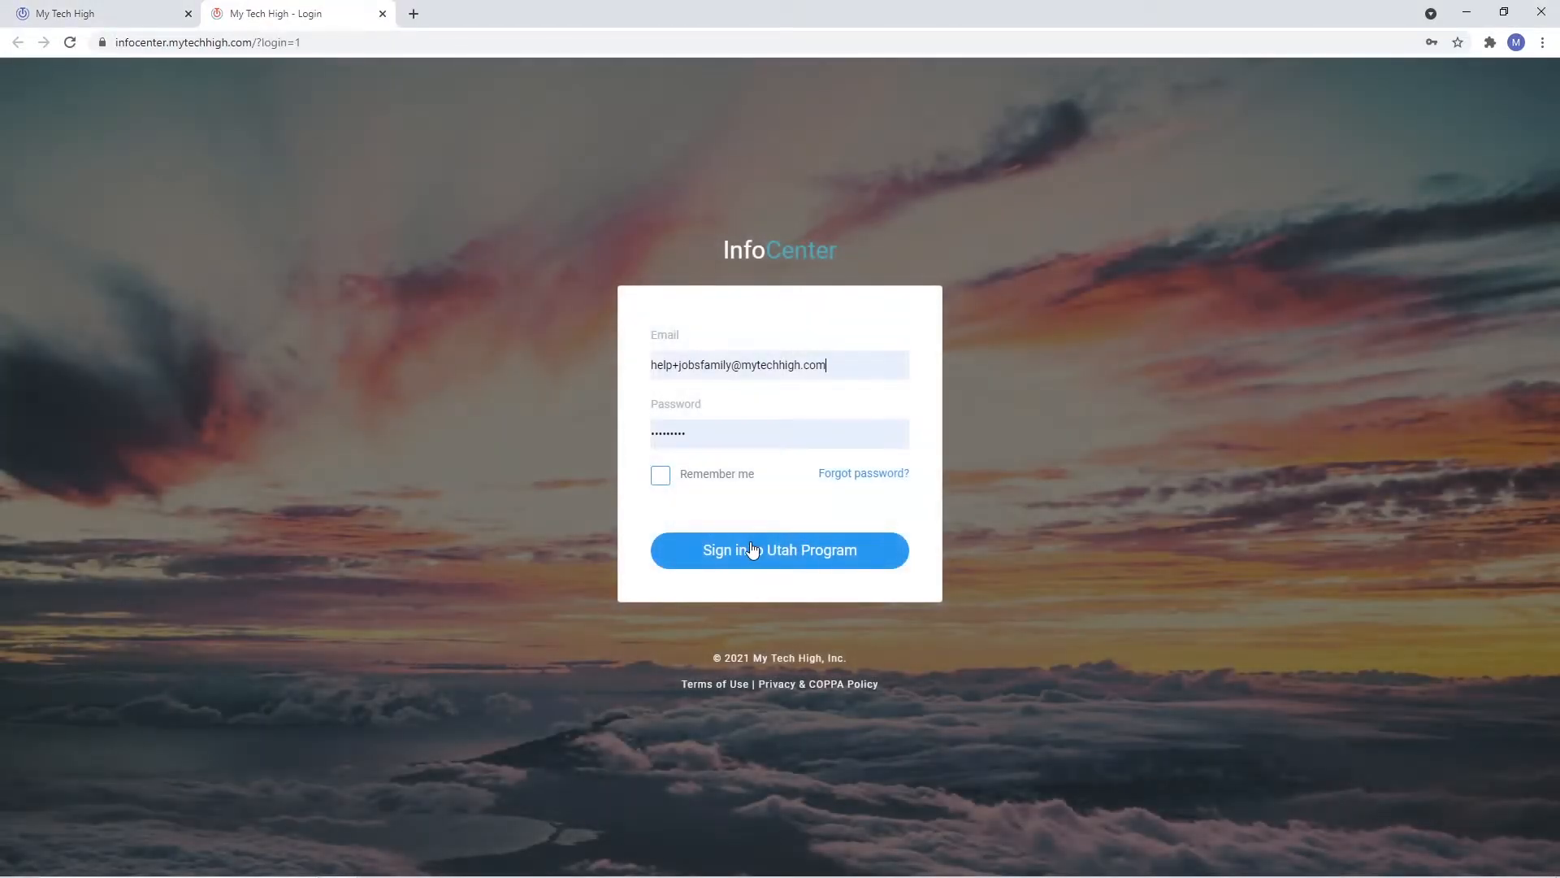
{"action": "left_click", "coordinate": [757, 557]}
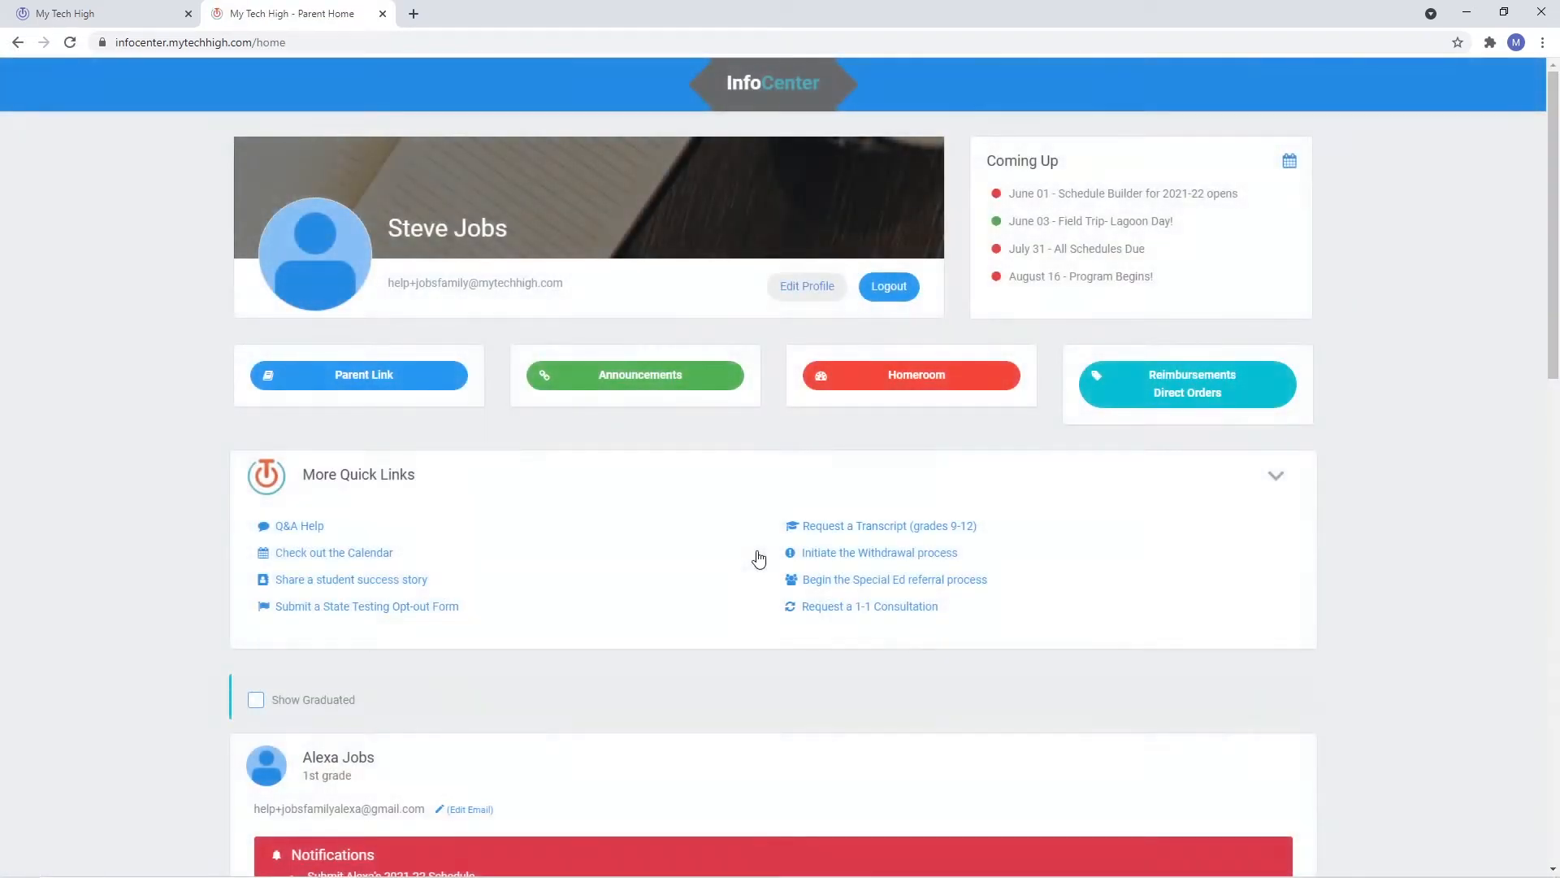
Open the 2021-22 schedule of the 7th-grade student from the parent home page
{"action": "scroll", "coordinate": [708, 546], "scroll_direction": "down", "scroll_amount": 5}
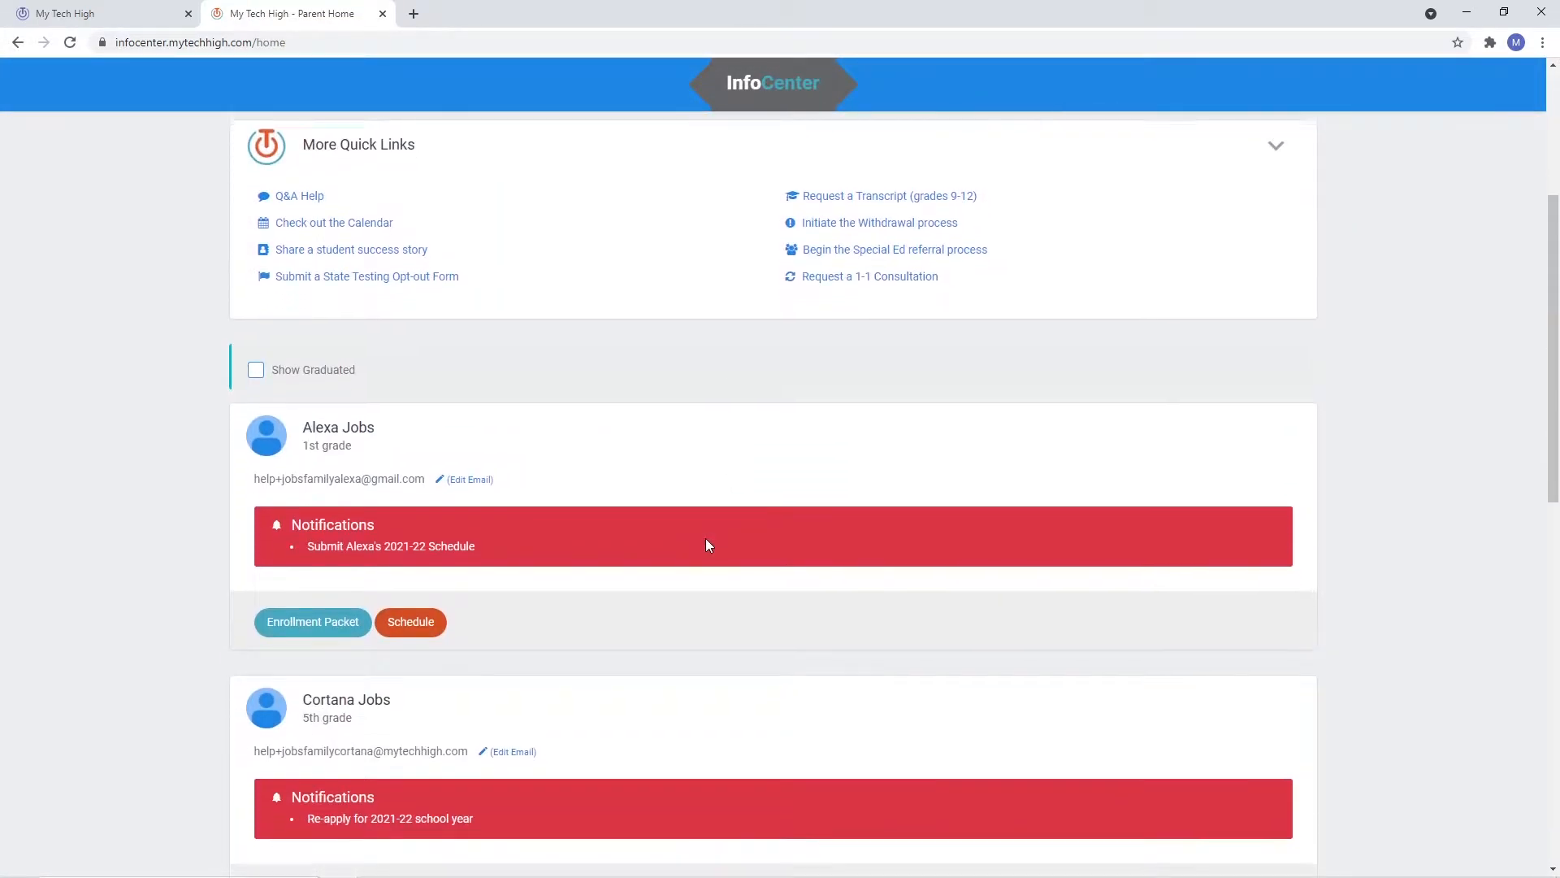
{"action": "scroll", "coordinate": [709, 544], "scroll_direction": "down", "scroll_amount": 1}
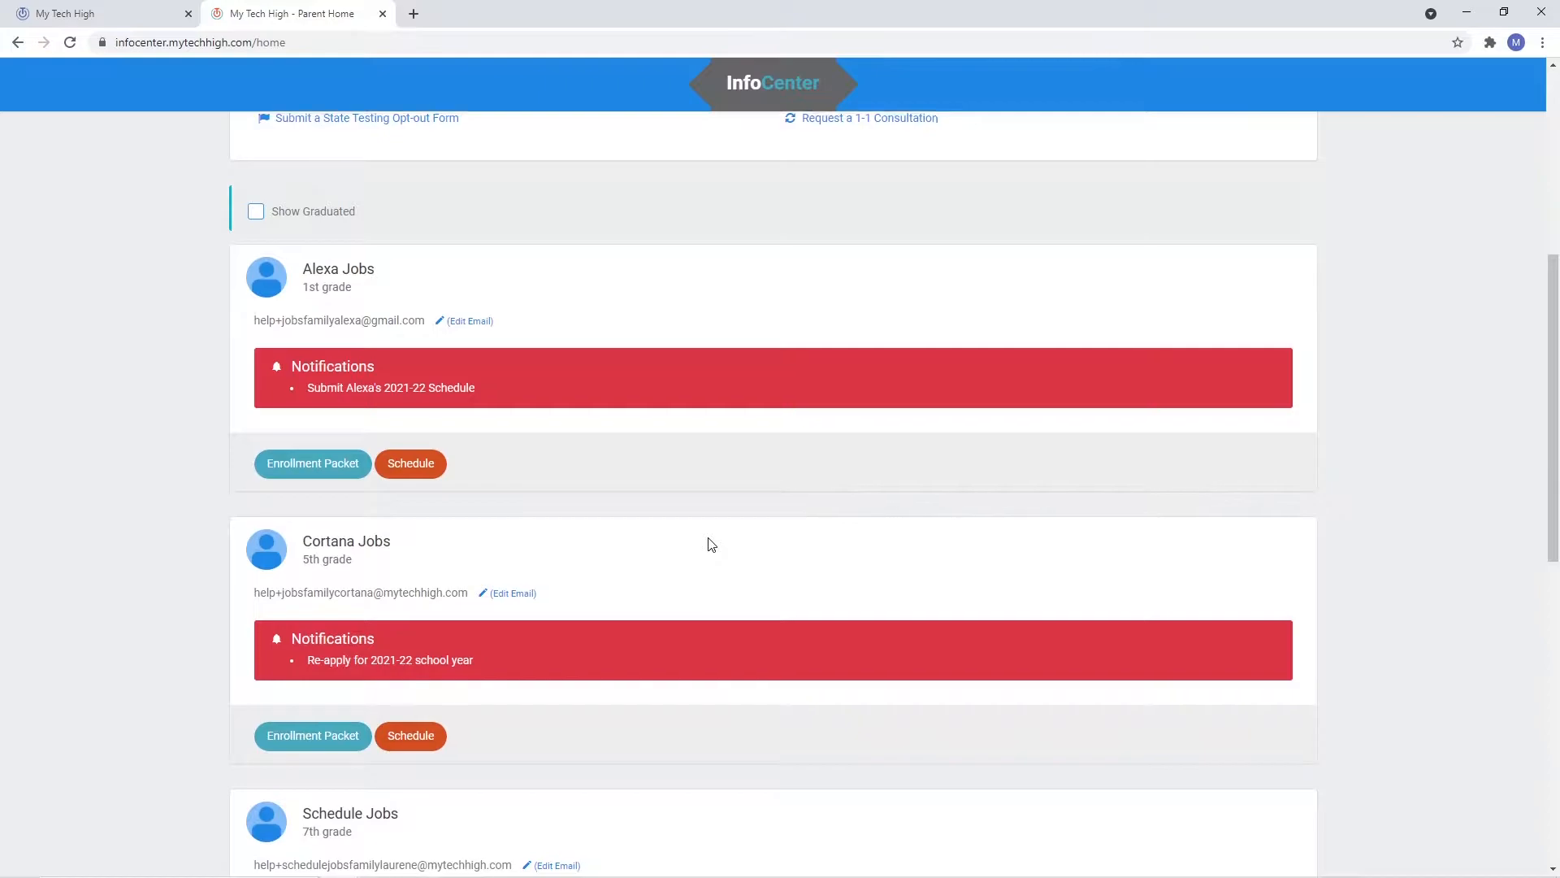
{"action": "scroll", "coordinate": [711, 542], "scroll_direction": "down", "scroll_amount": 1}
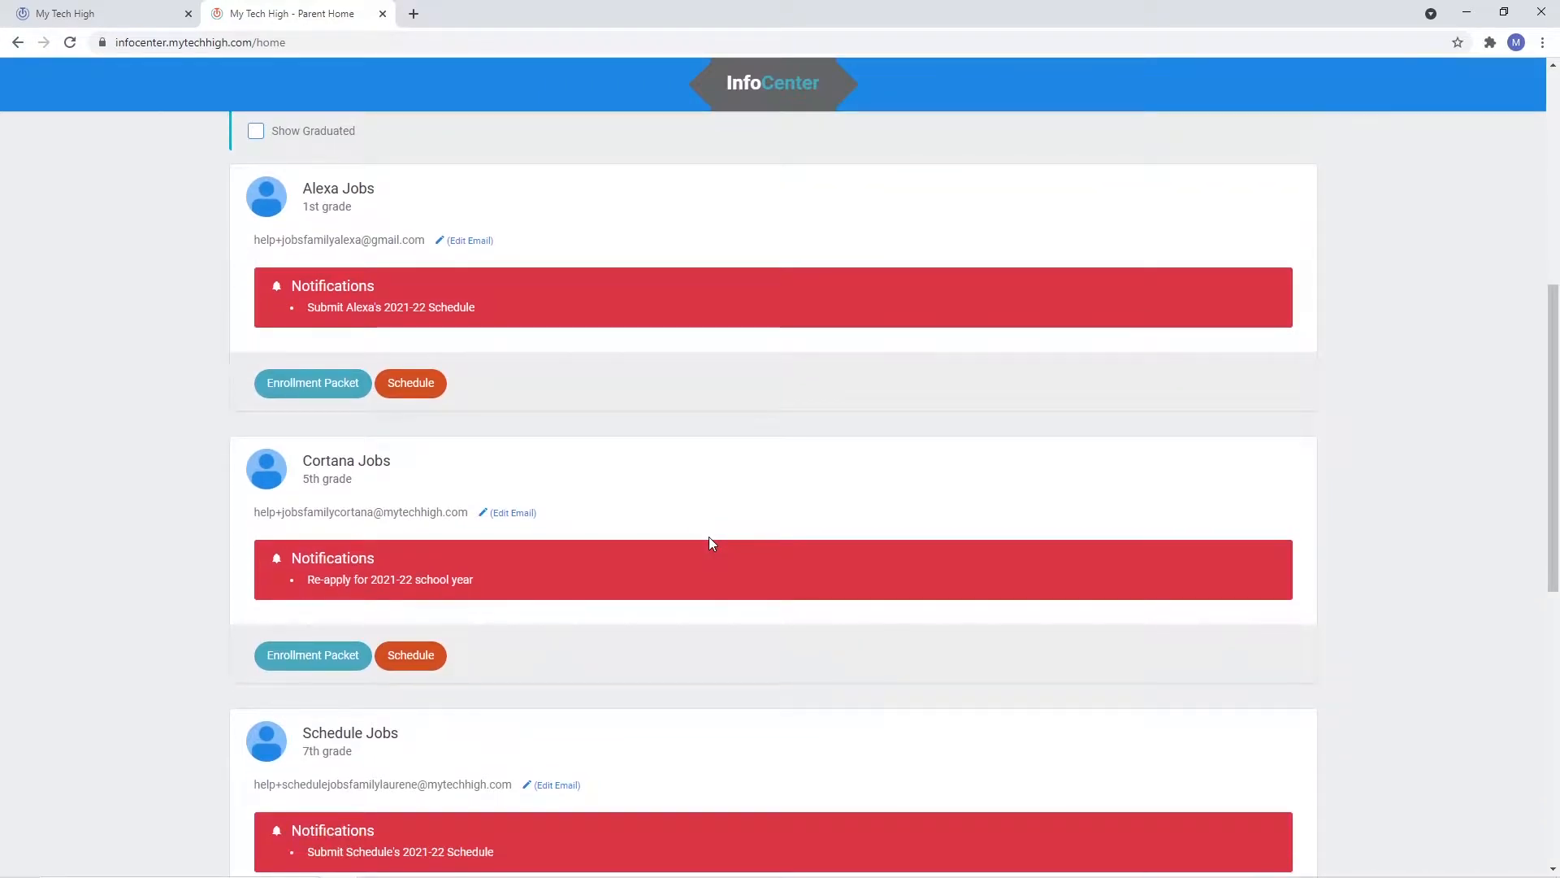
{"action": "scroll", "coordinate": [712, 543], "scroll_direction": "down", "scroll_amount": 2}
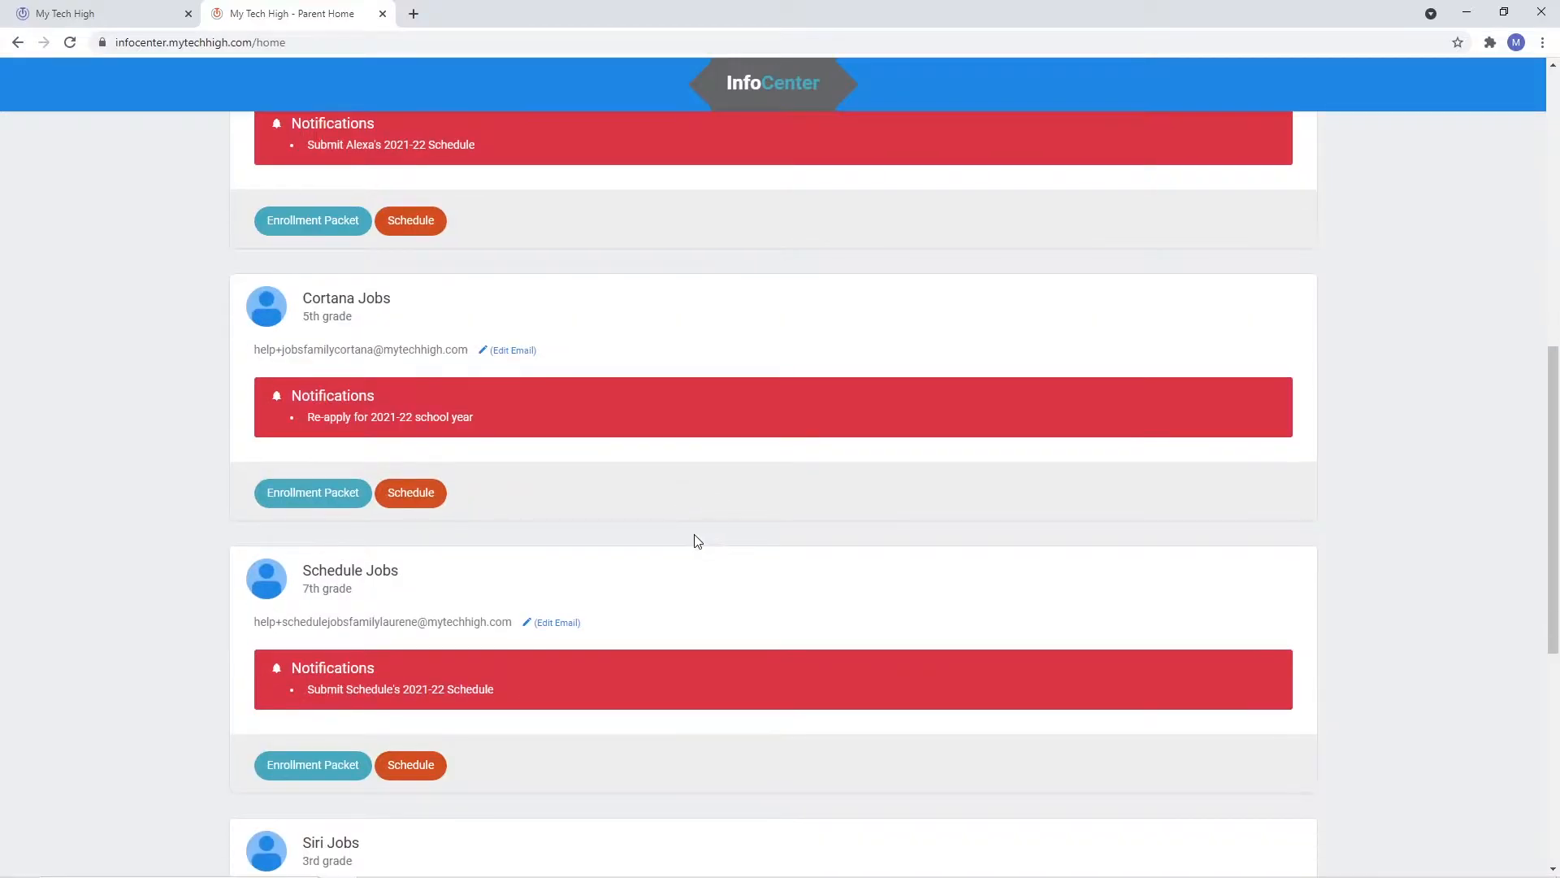
{"action": "scroll", "coordinate": [698, 540], "scroll_direction": "down", "scroll_amount": 1}
{"action": "left_click", "coordinate": [415, 687]}
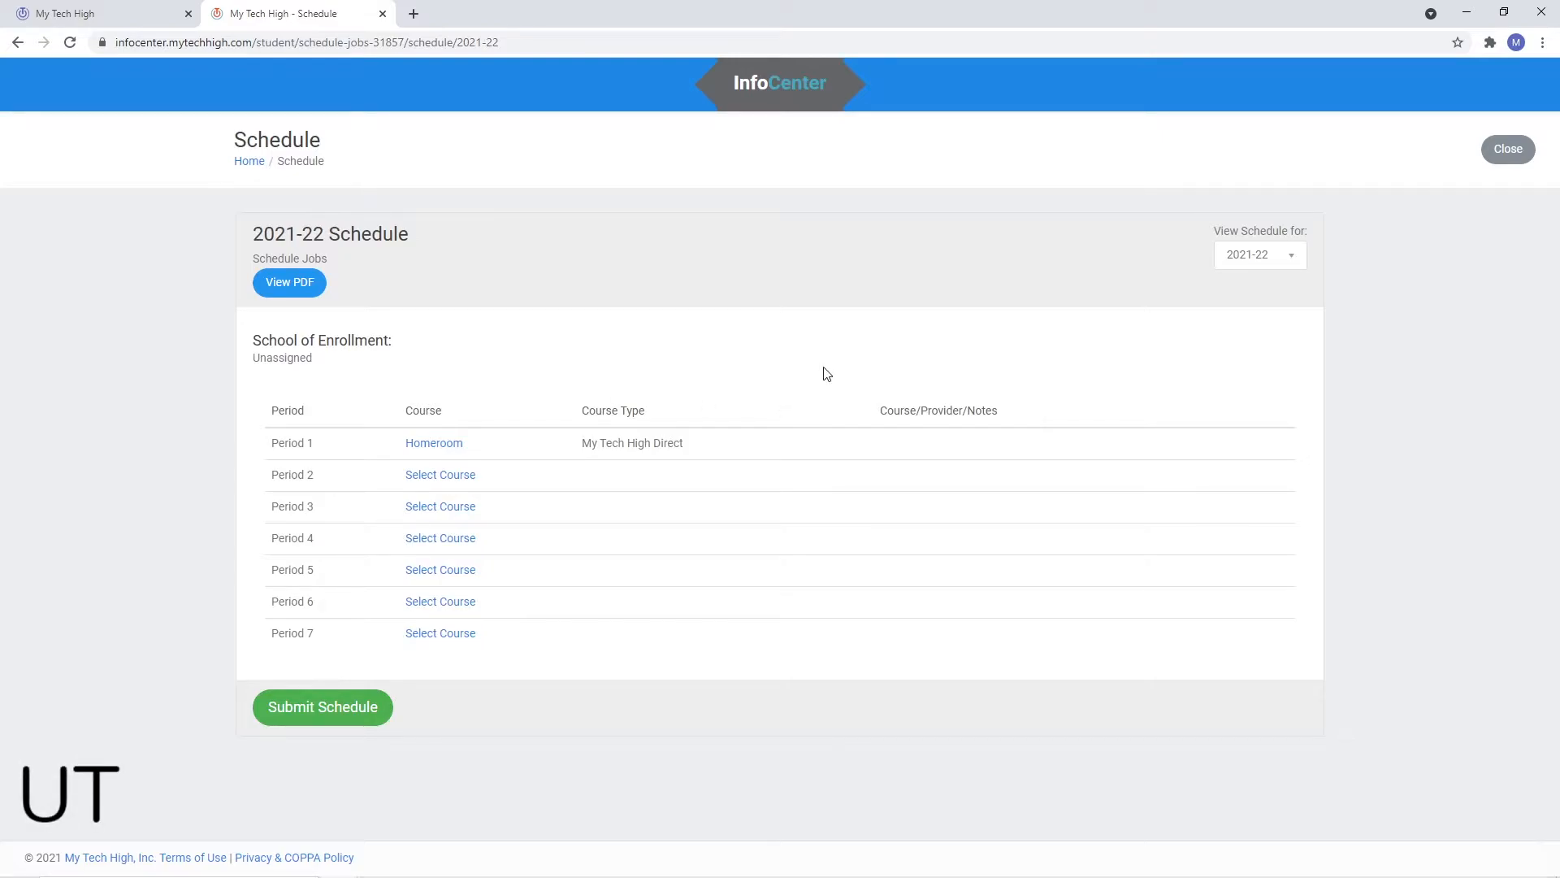
Open the Homeroom course in Period 1 and set it for the schedule
{"action": "left_click", "coordinate": [428, 445]}
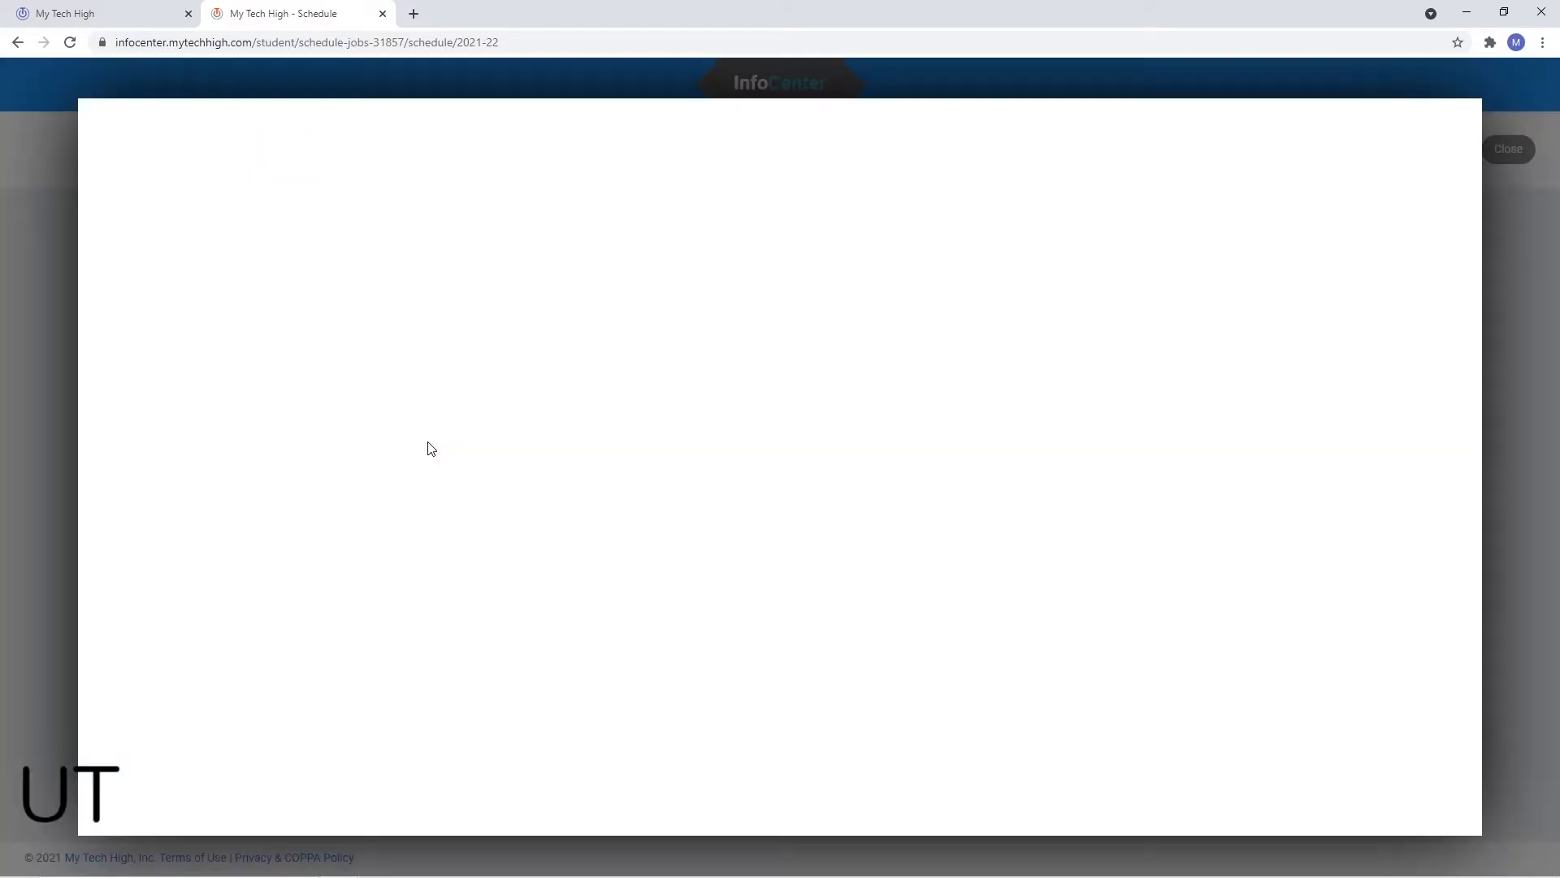
{"action": "left_click", "coordinate": [1359, 132]}
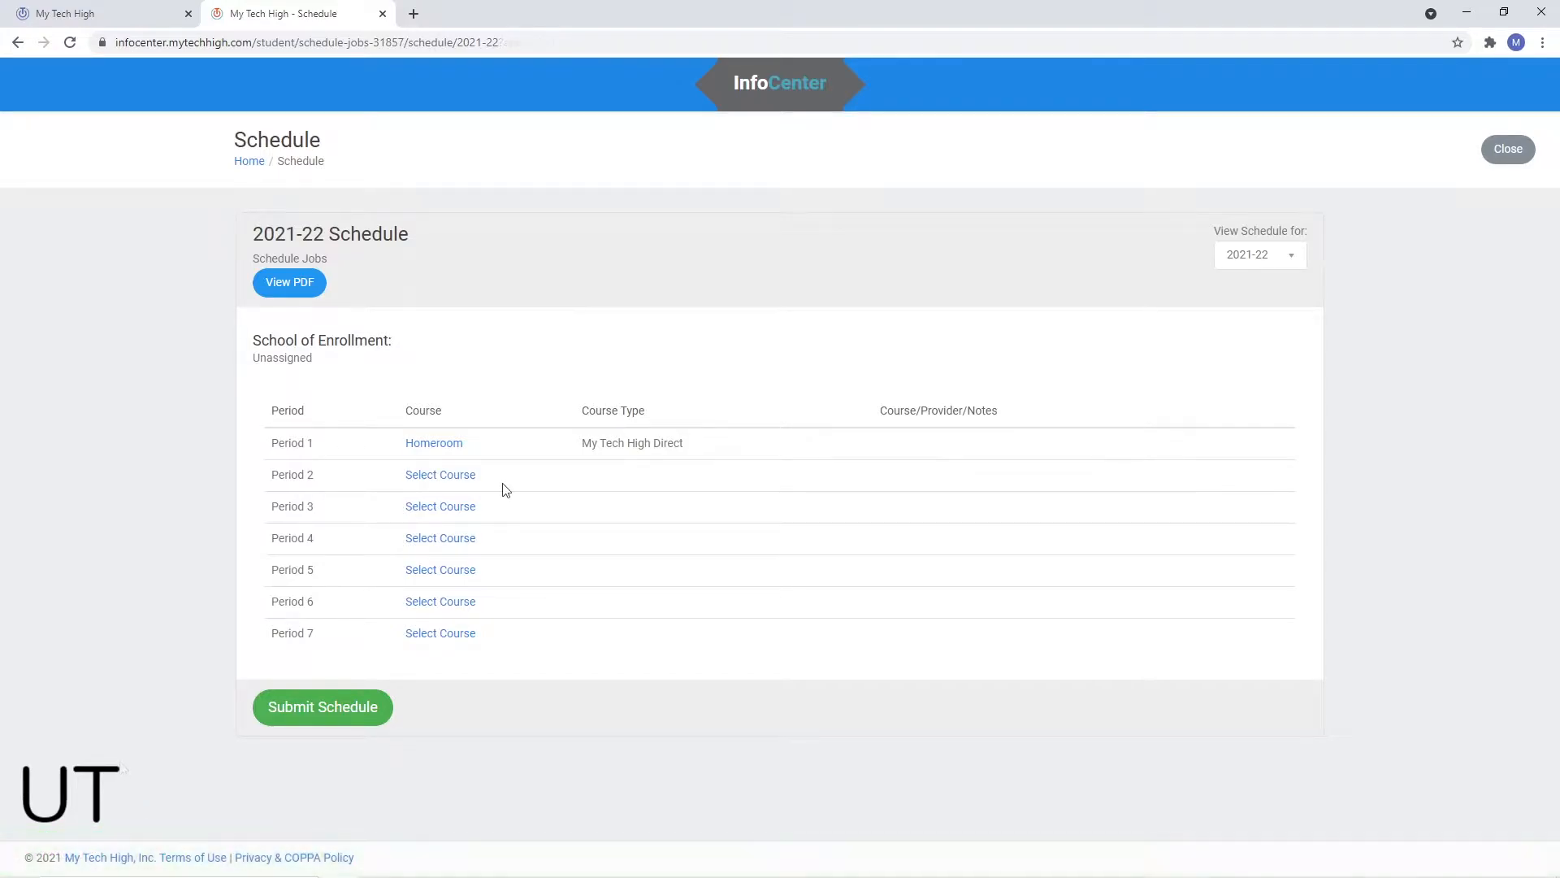
For Period 2 Math, choose the Algebra II course with My Tech High Direct as the course type
{"action": "left_click", "coordinate": [451, 475]}
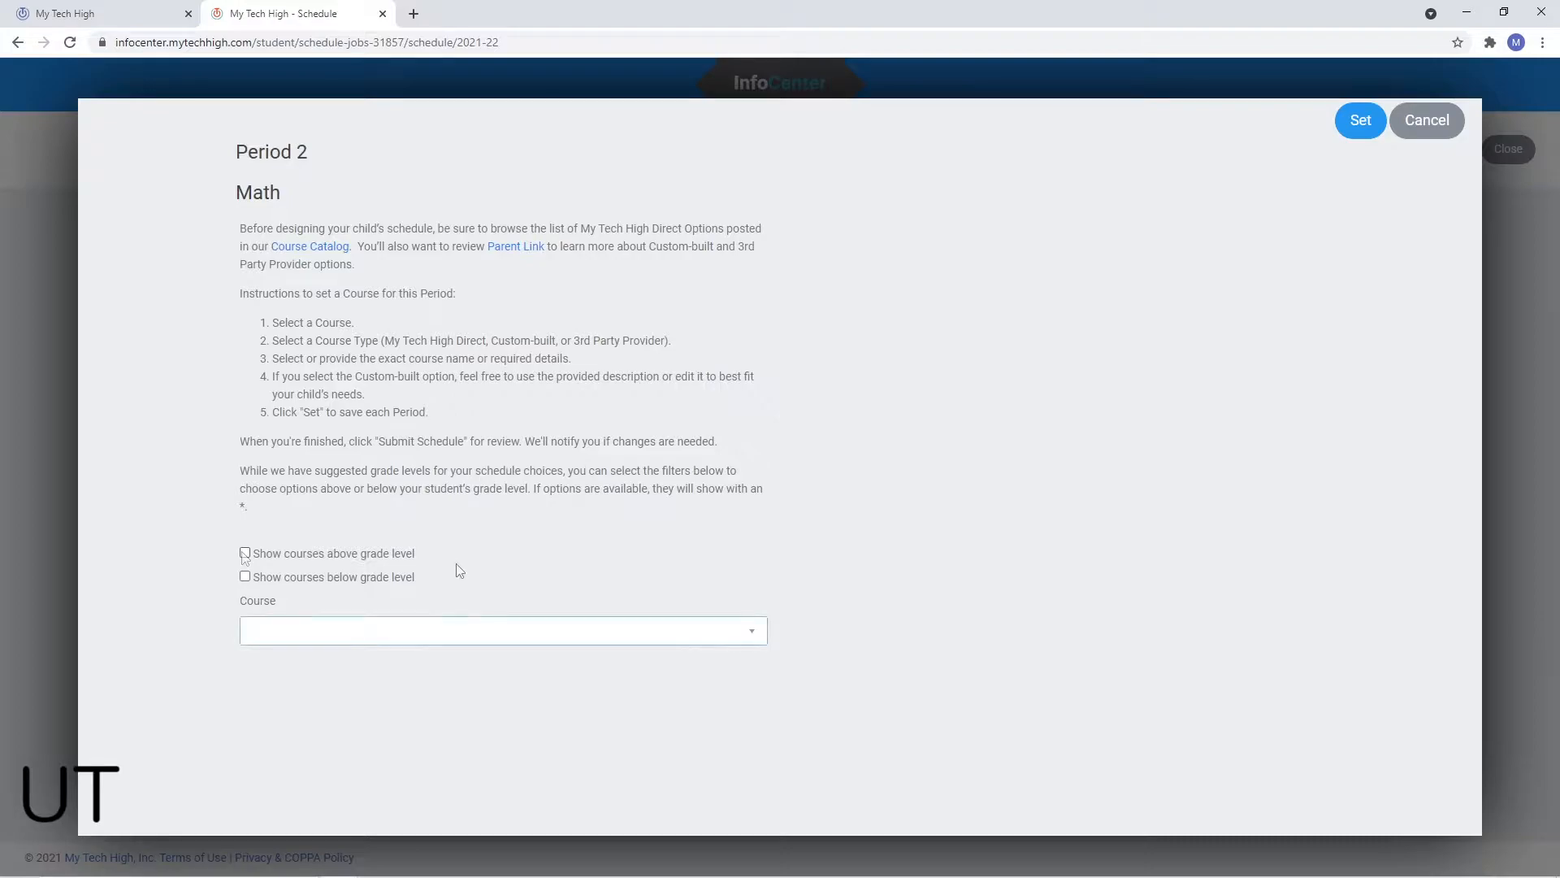
{"action": "left_click", "coordinate": [322, 633]}
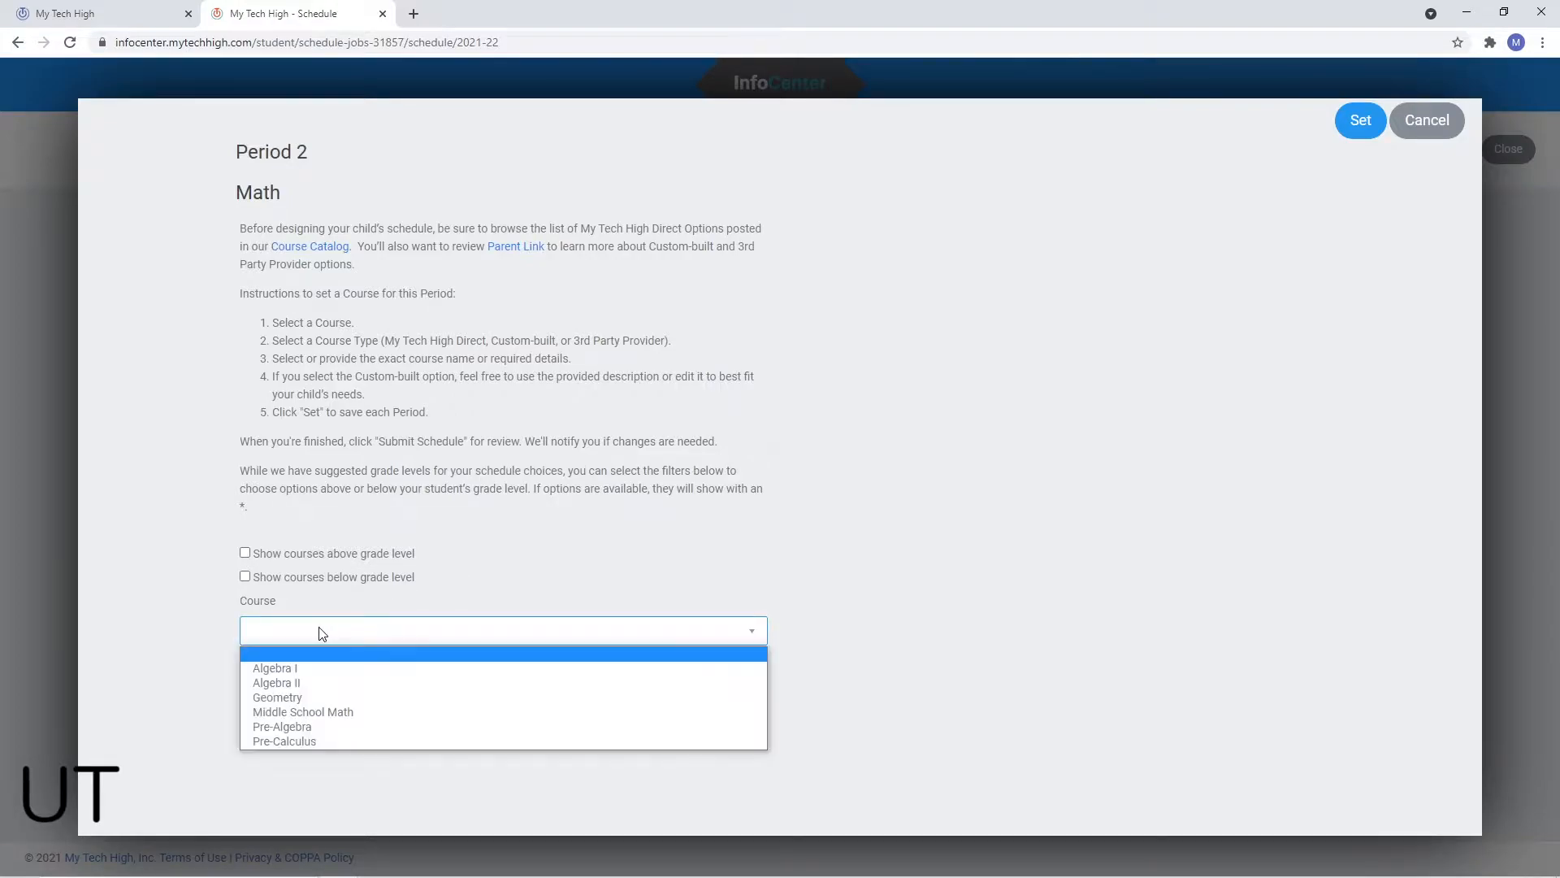
{"action": "left_click", "coordinate": [286, 683]}
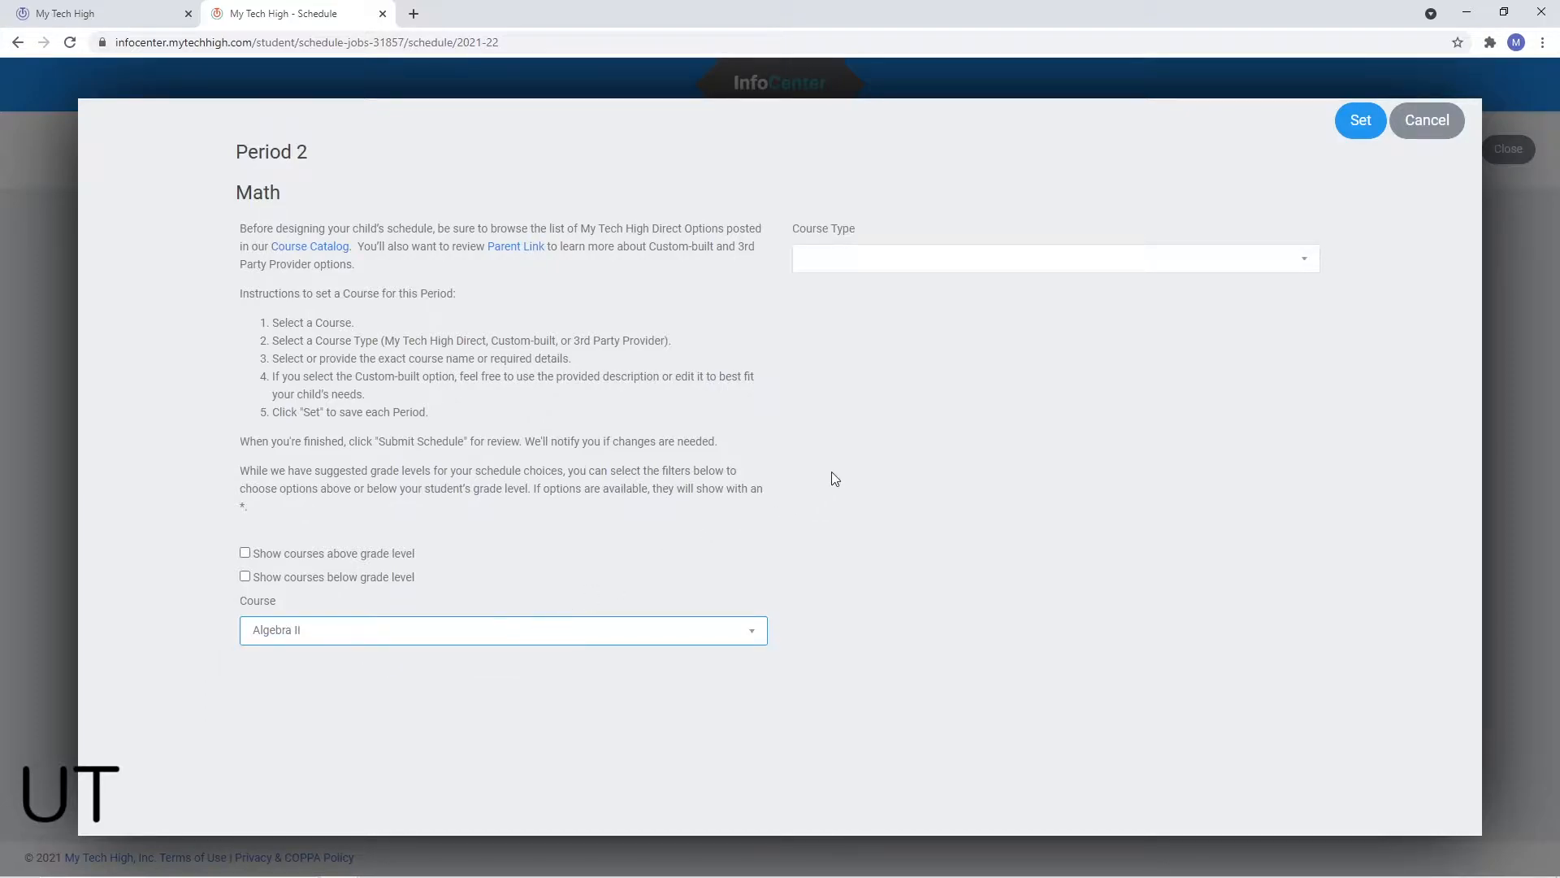
{"action": "left_click", "coordinate": [871, 258]}
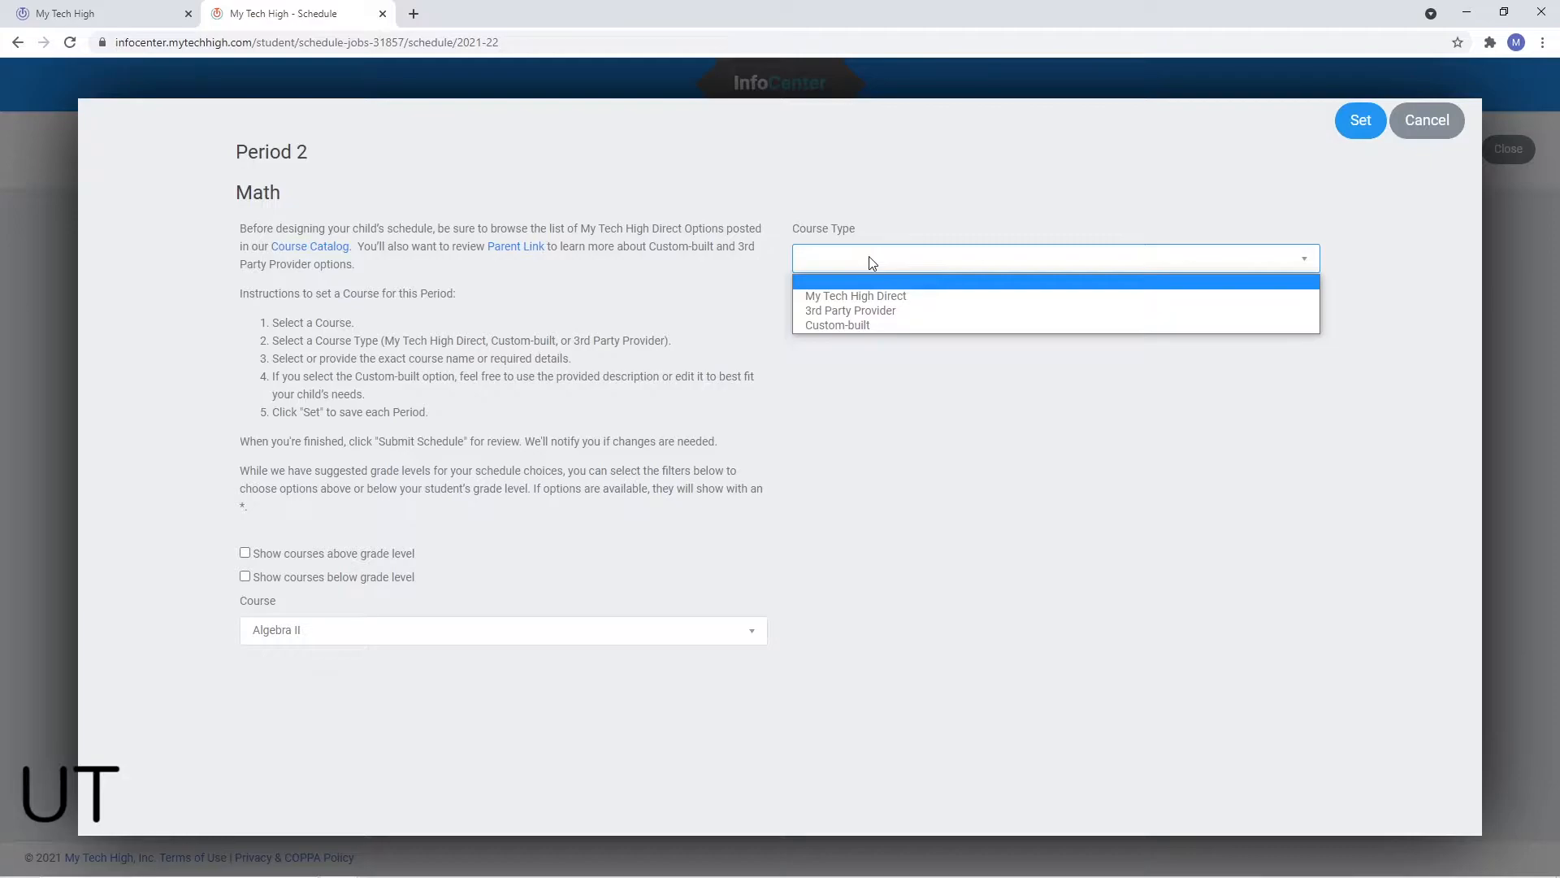
{"action": "left_click", "coordinate": [859, 300]}
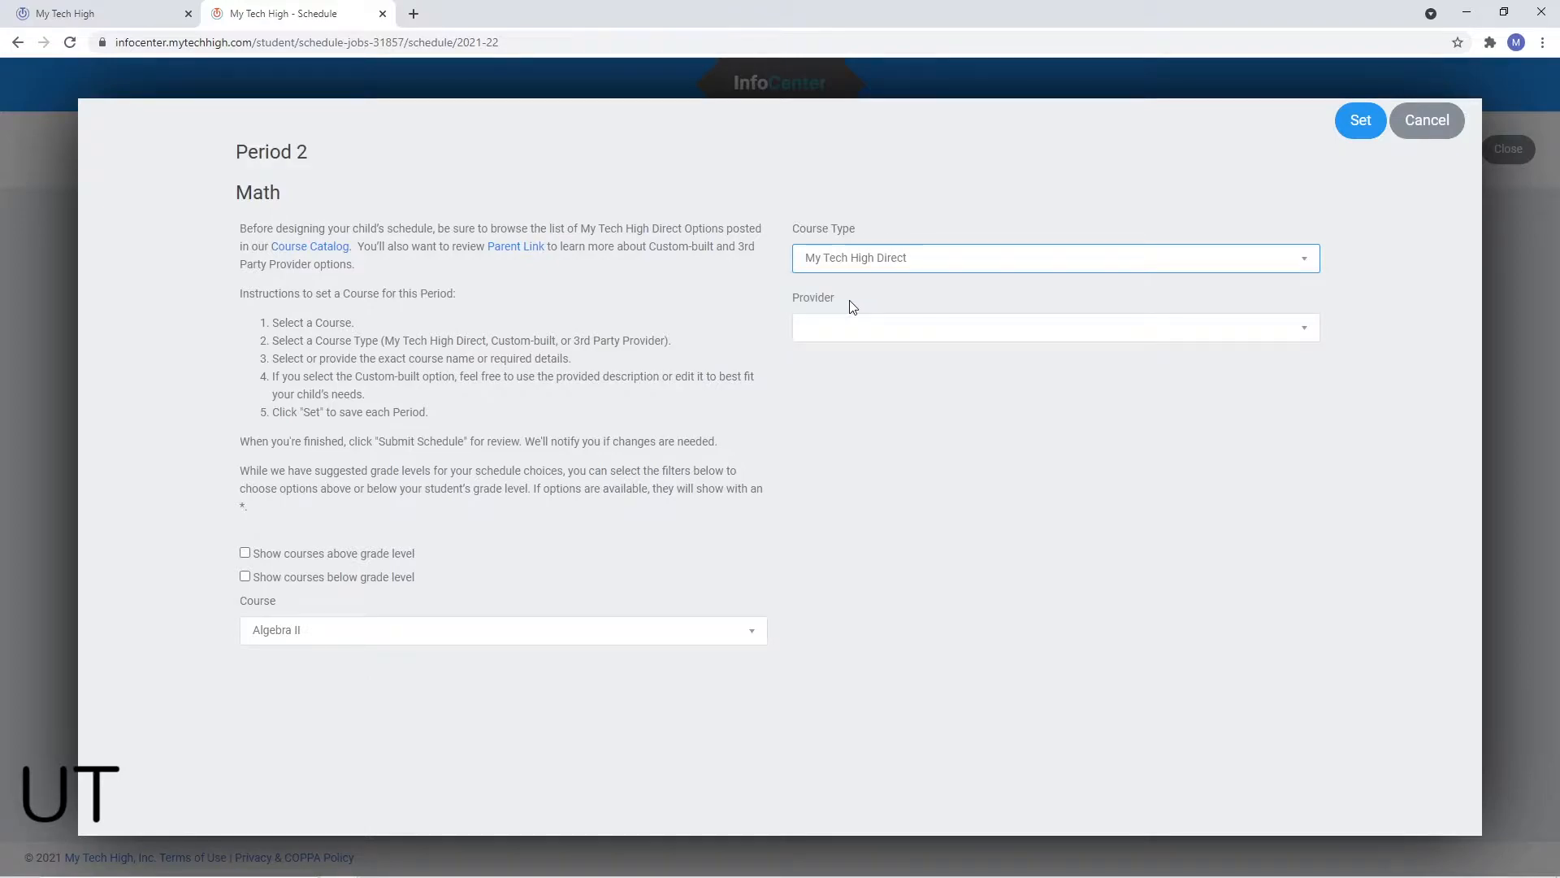
Choose ALEKS Math as the Period 2 provider and Algebra 2 as the exact course name, and set the period
{"action": "left_click", "coordinate": [839, 329]}
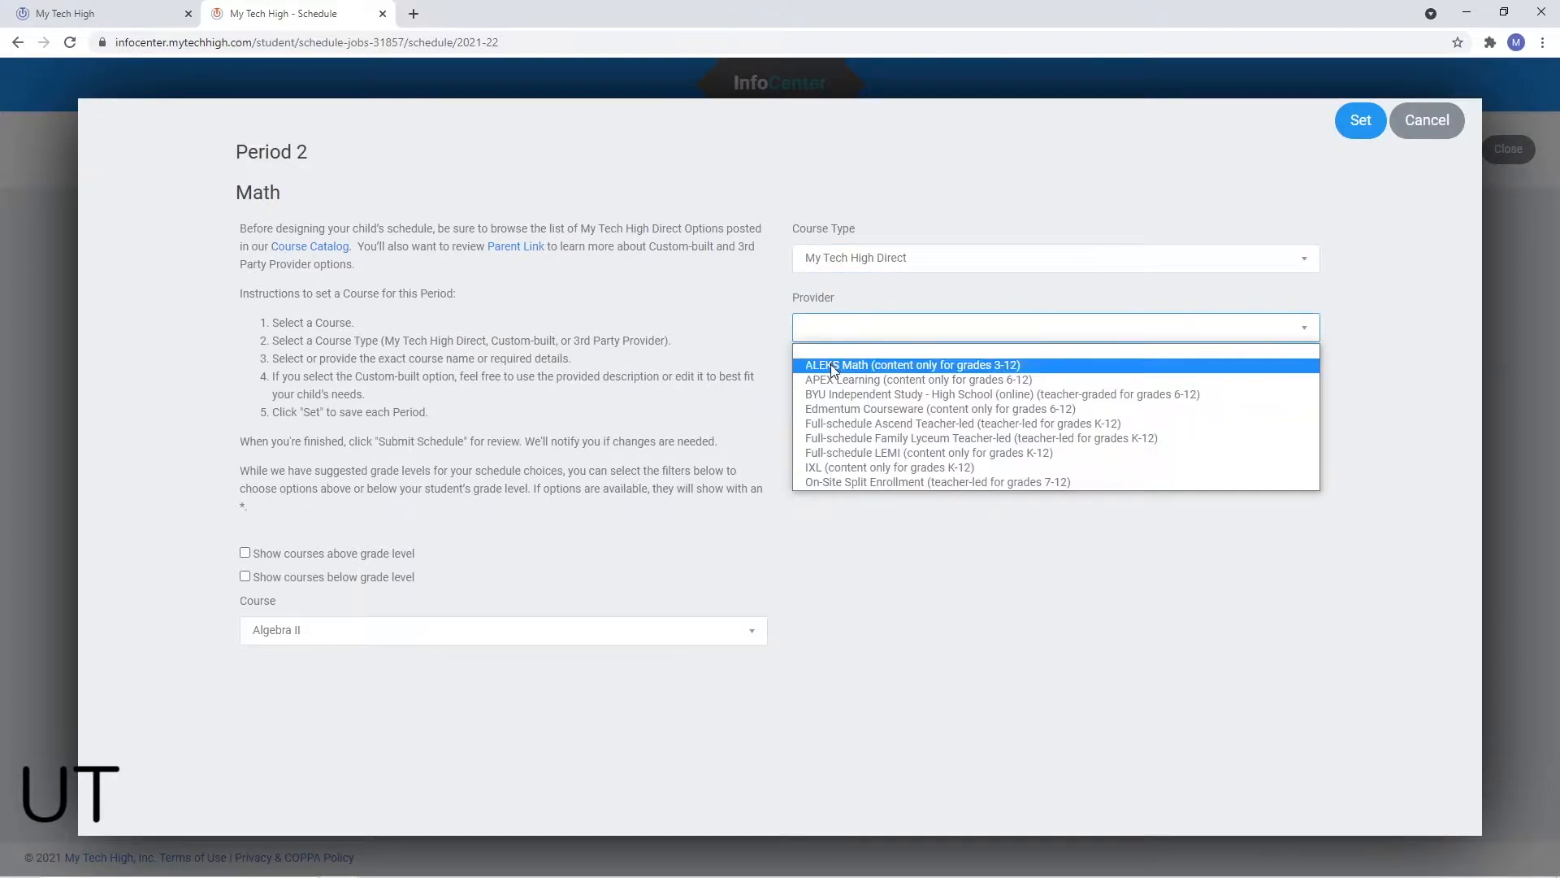
{"action": "left_click", "coordinate": [832, 368]}
{"action": "left_click", "coordinate": [824, 395]}
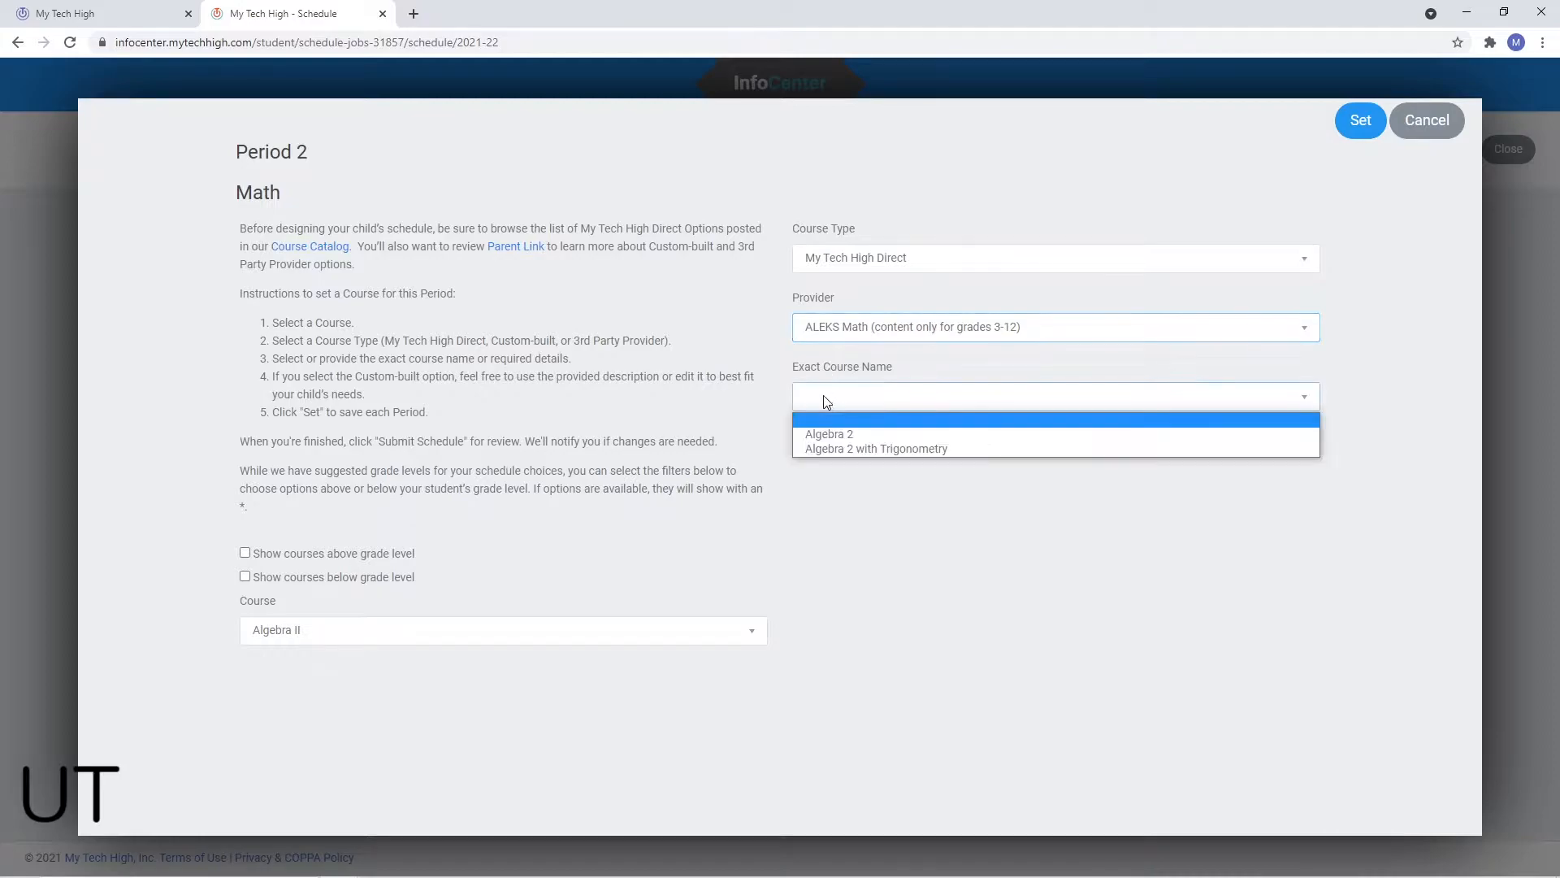
{"action": "left_click", "coordinate": [825, 430]}
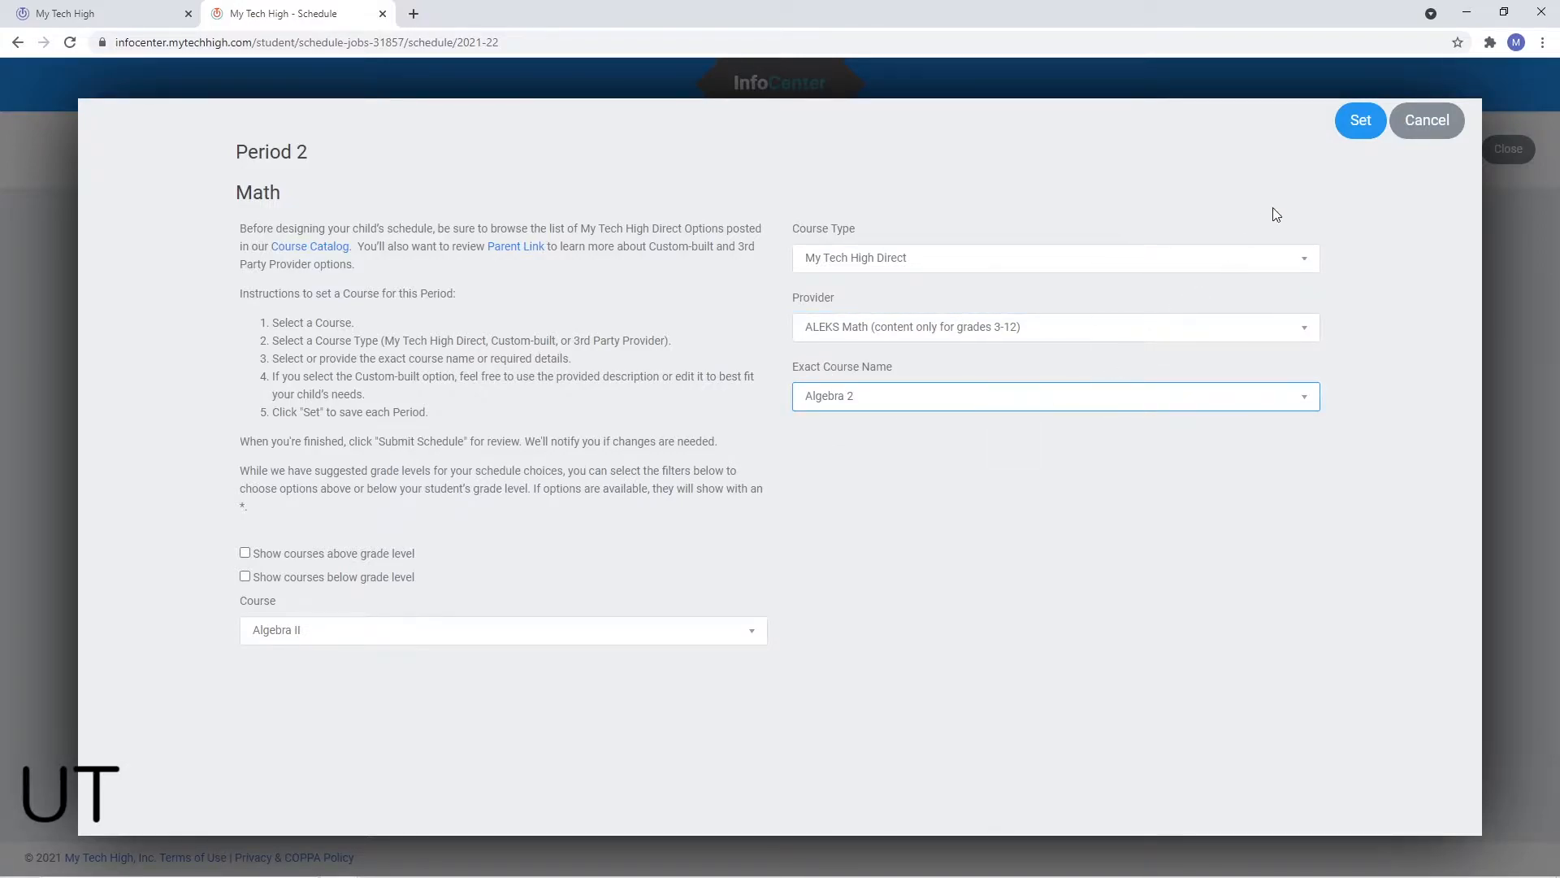
{"action": "left_click", "coordinate": [1360, 122]}
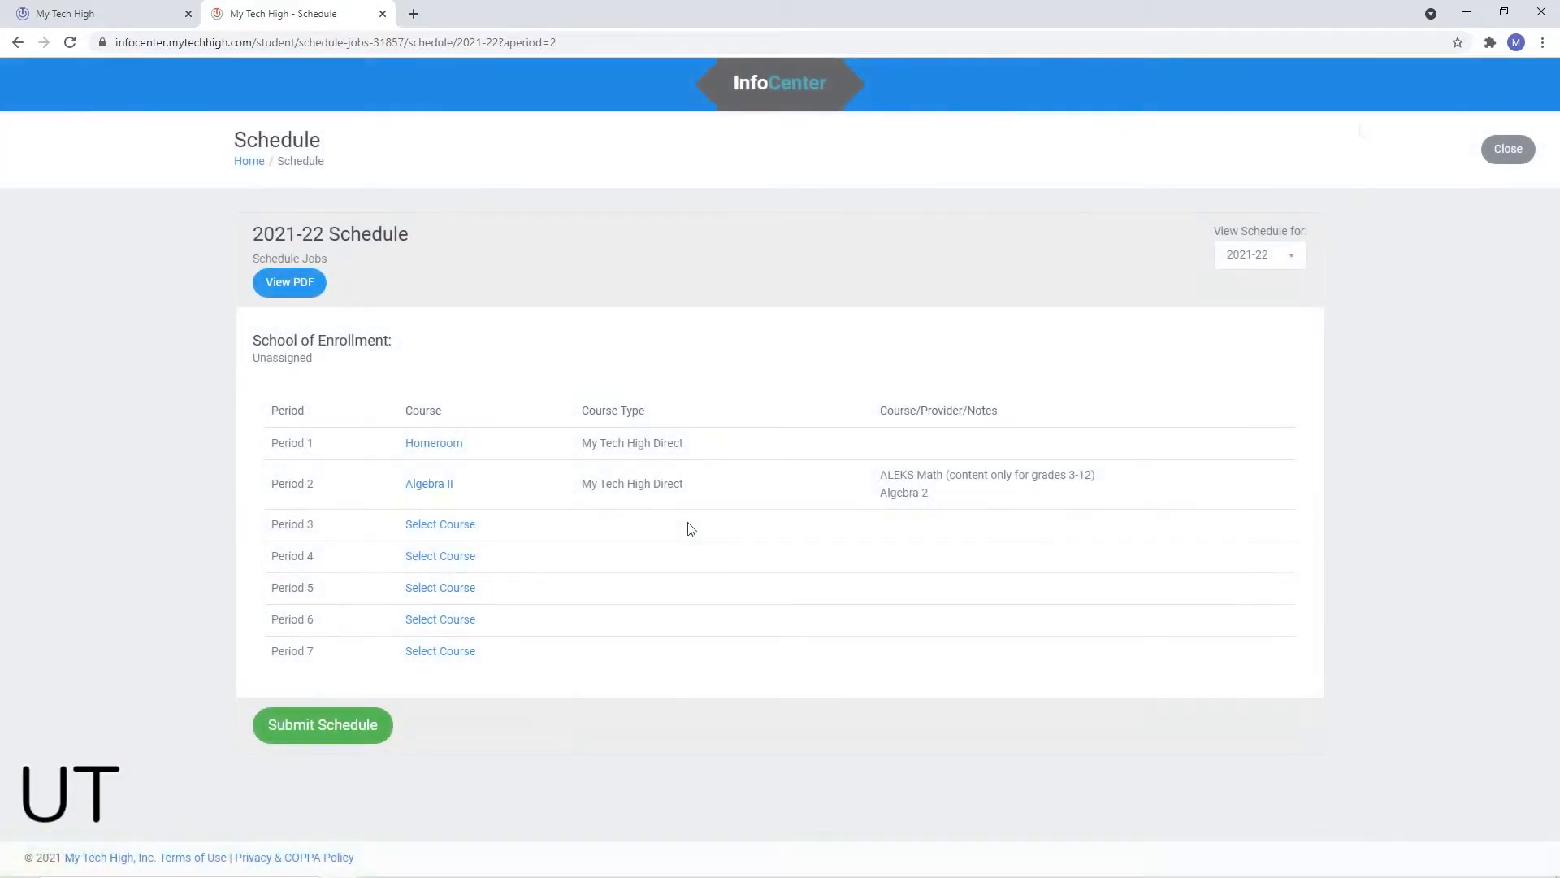
{"action": "left_click", "coordinate": [450, 525]}
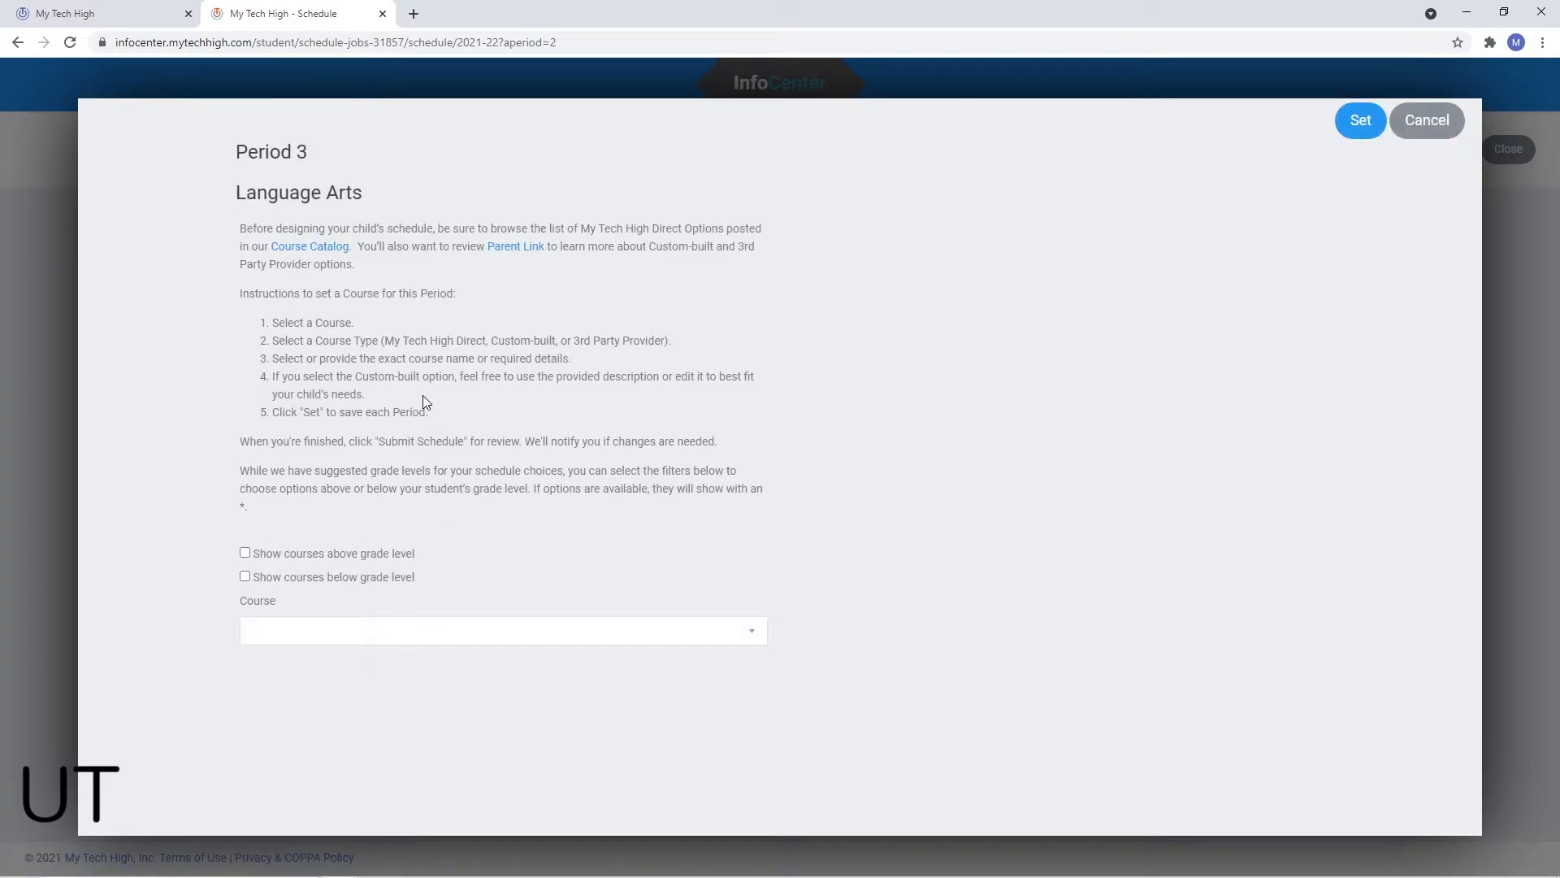
{"action": "left_click", "coordinate": [312, 631]}
{"action": "left_click", "coordinate": [290, 664]}
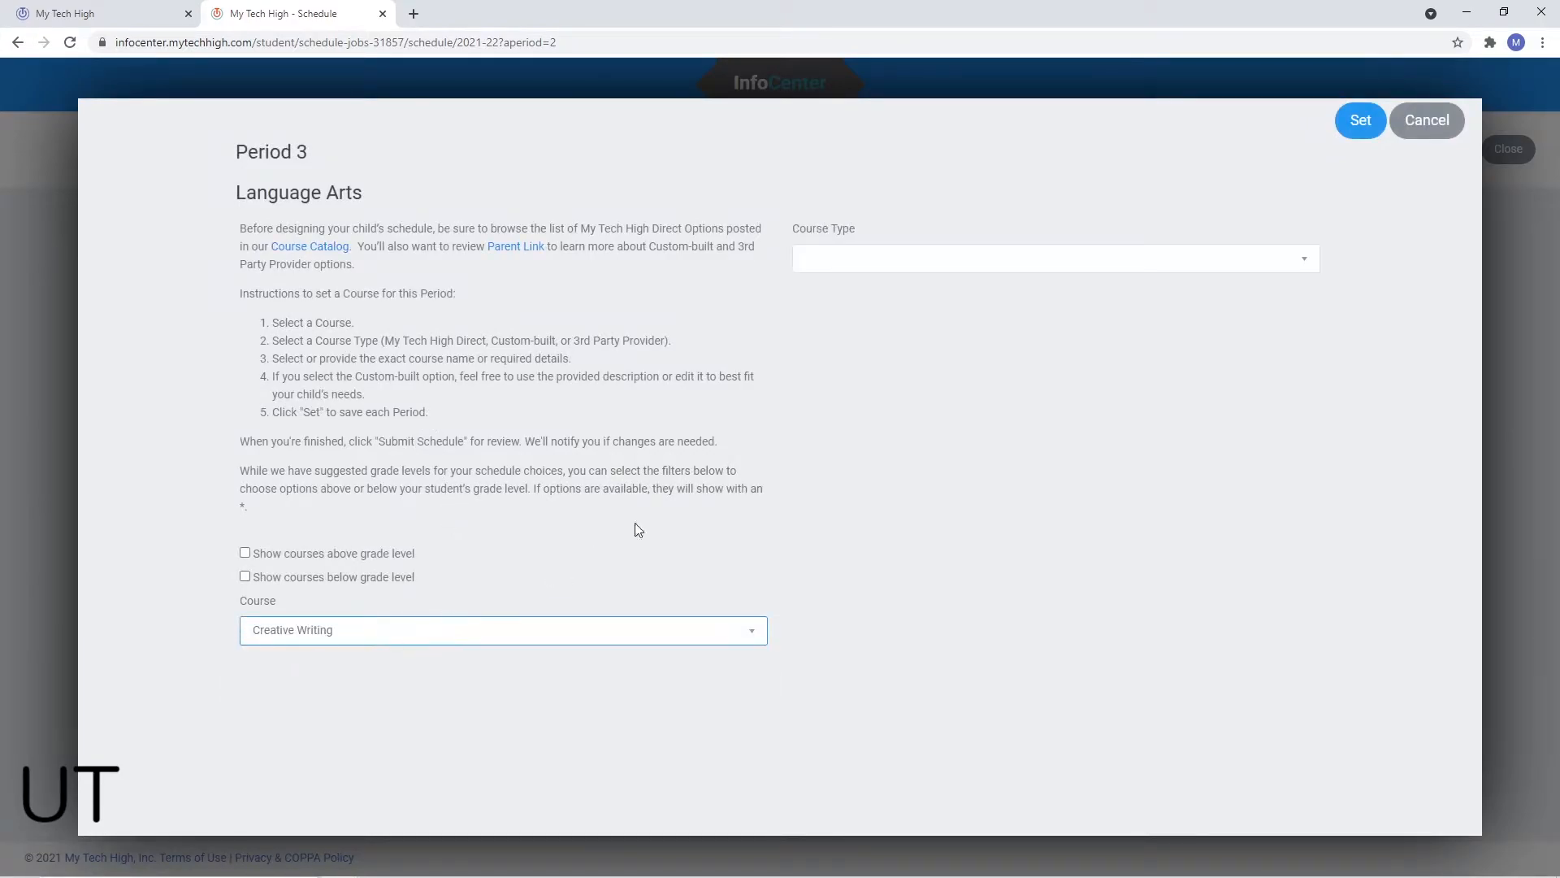
{"action": "left_click", "coordinate": [956, 270]}
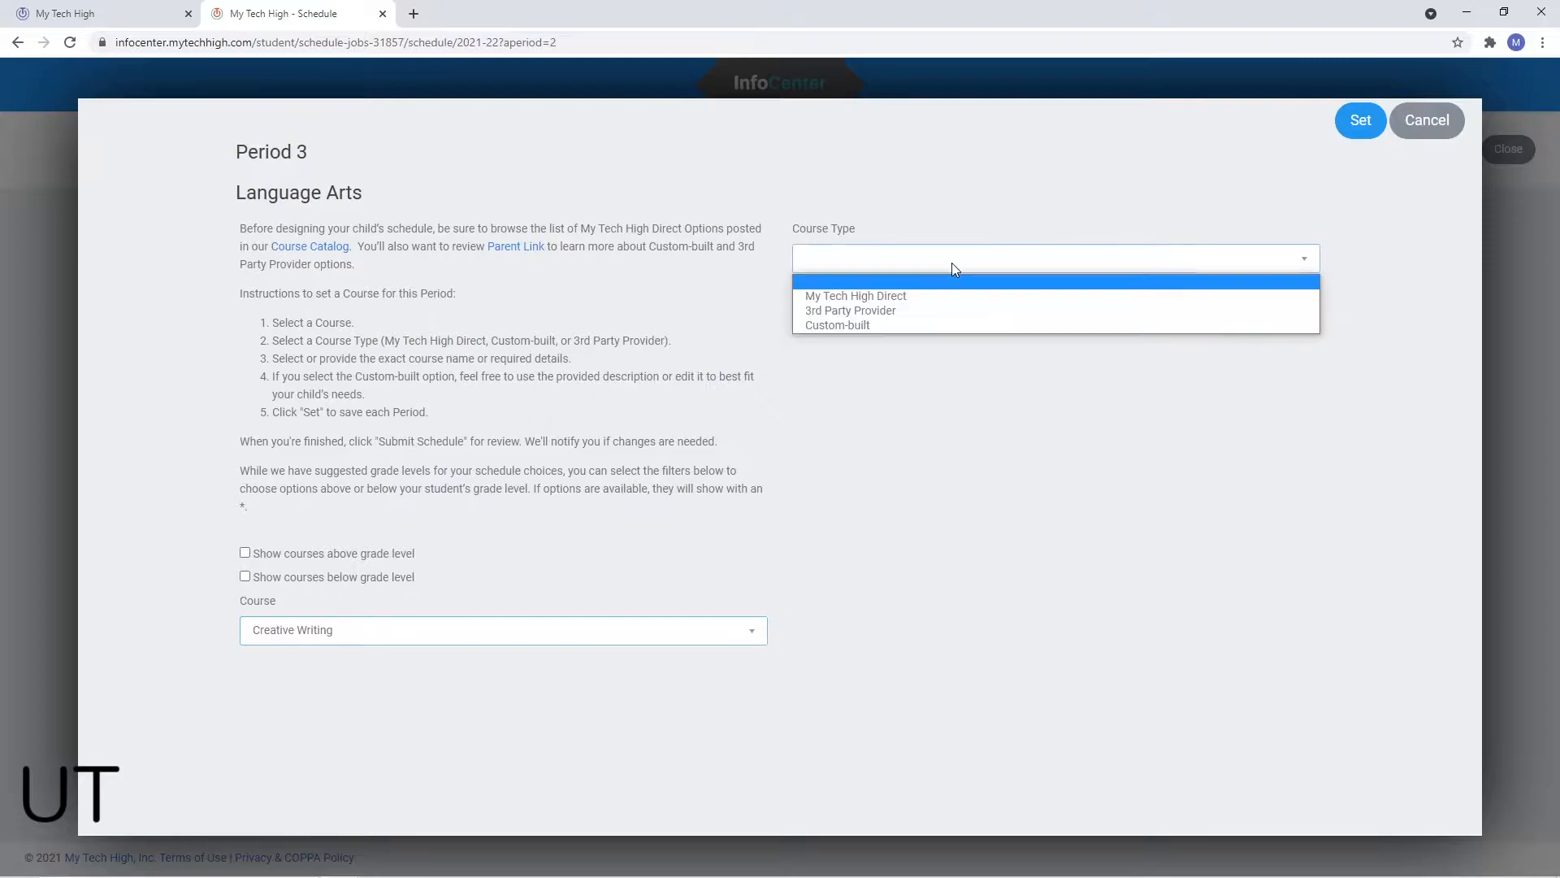
{"action": "left_click", "coordinate": [884, 312]}
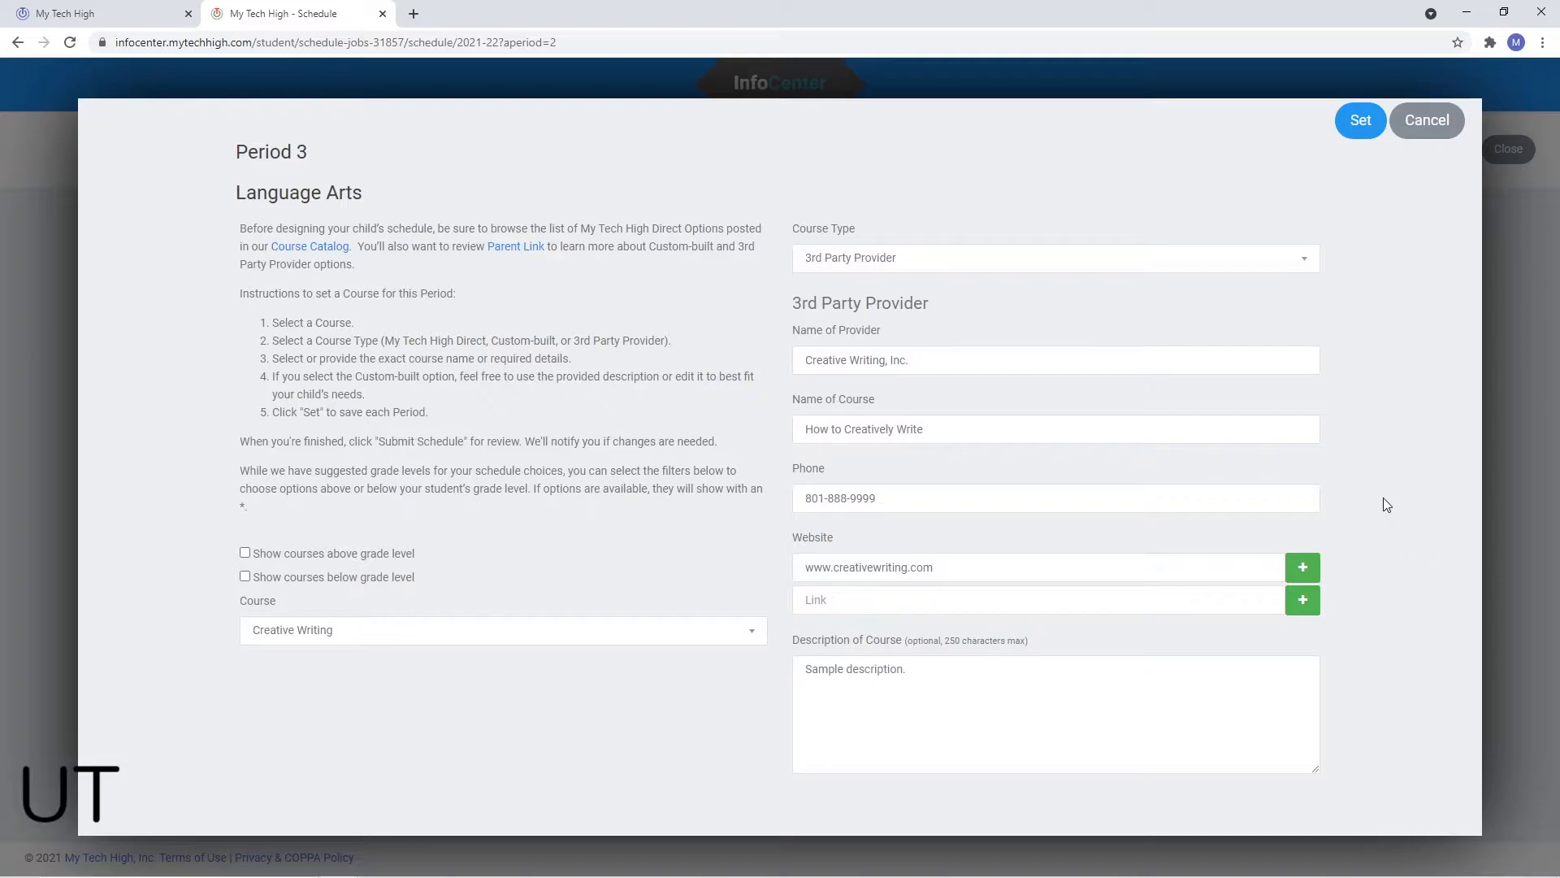
{"action": "left_click", "coordinate": [1362, 121]}
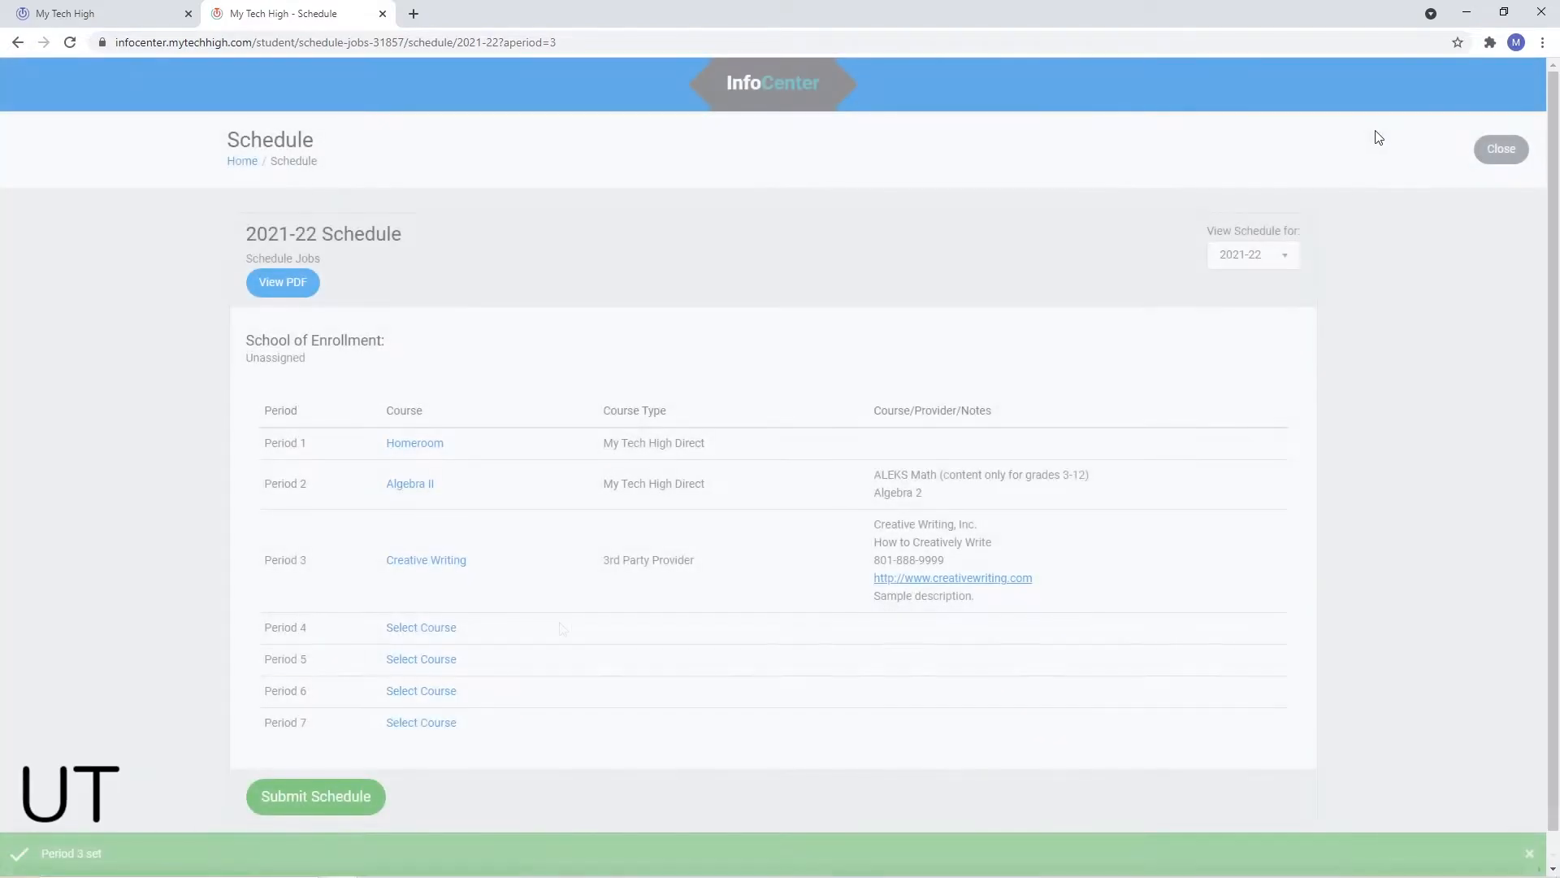
Set Period 4 to the Science course Marine Biology/Oceanography as Custom-built, keeping the provided description
{"action": "left_click", "coordinate": [420, 633]}
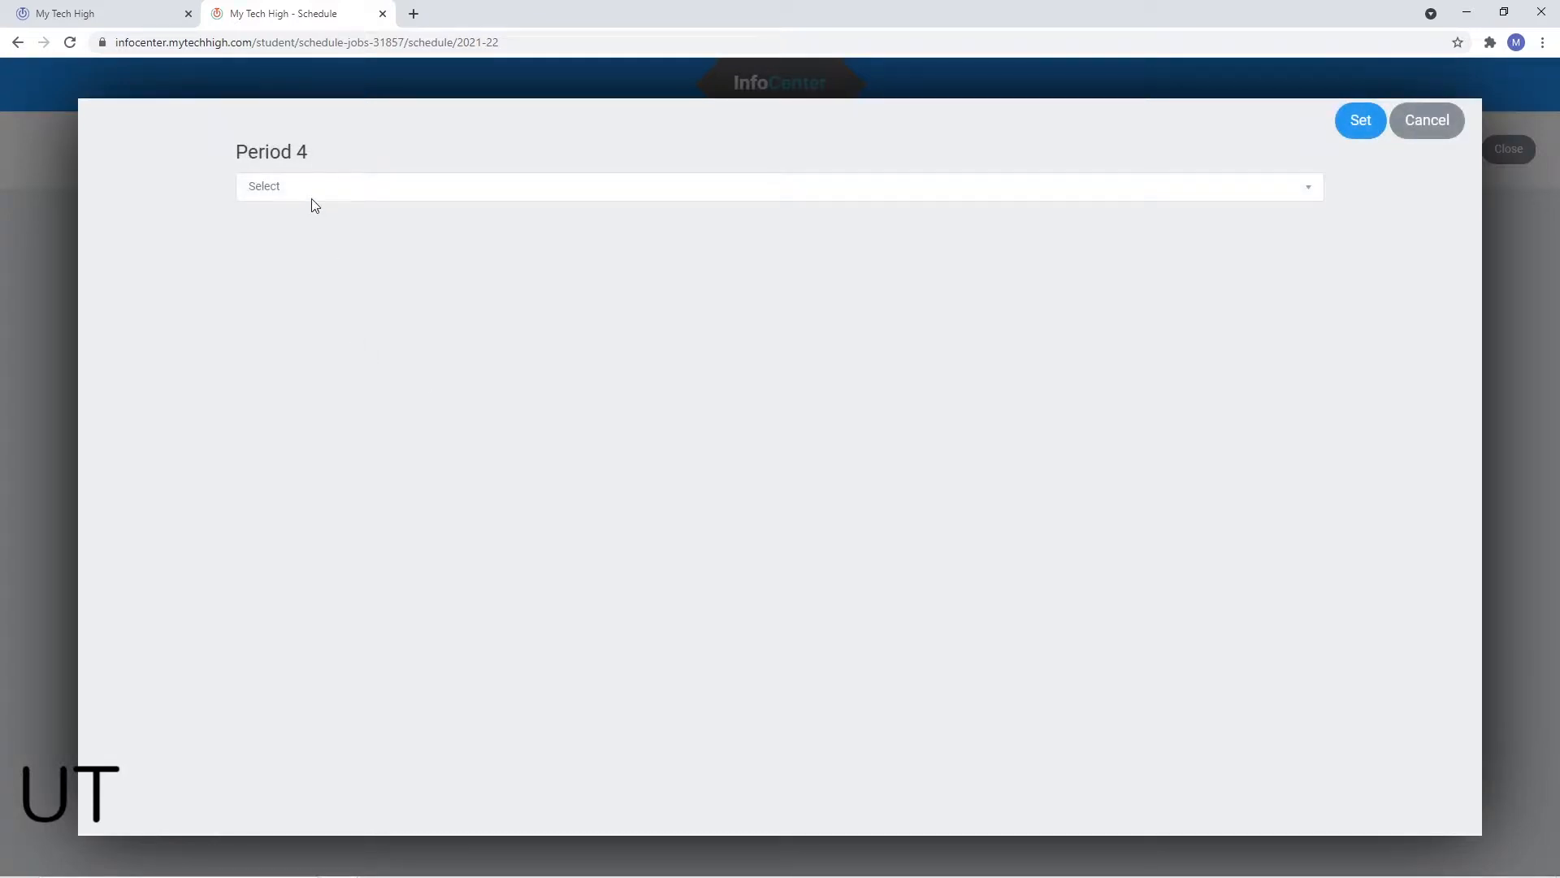
{"action": "left_click", "coordinate": [308, 192]}
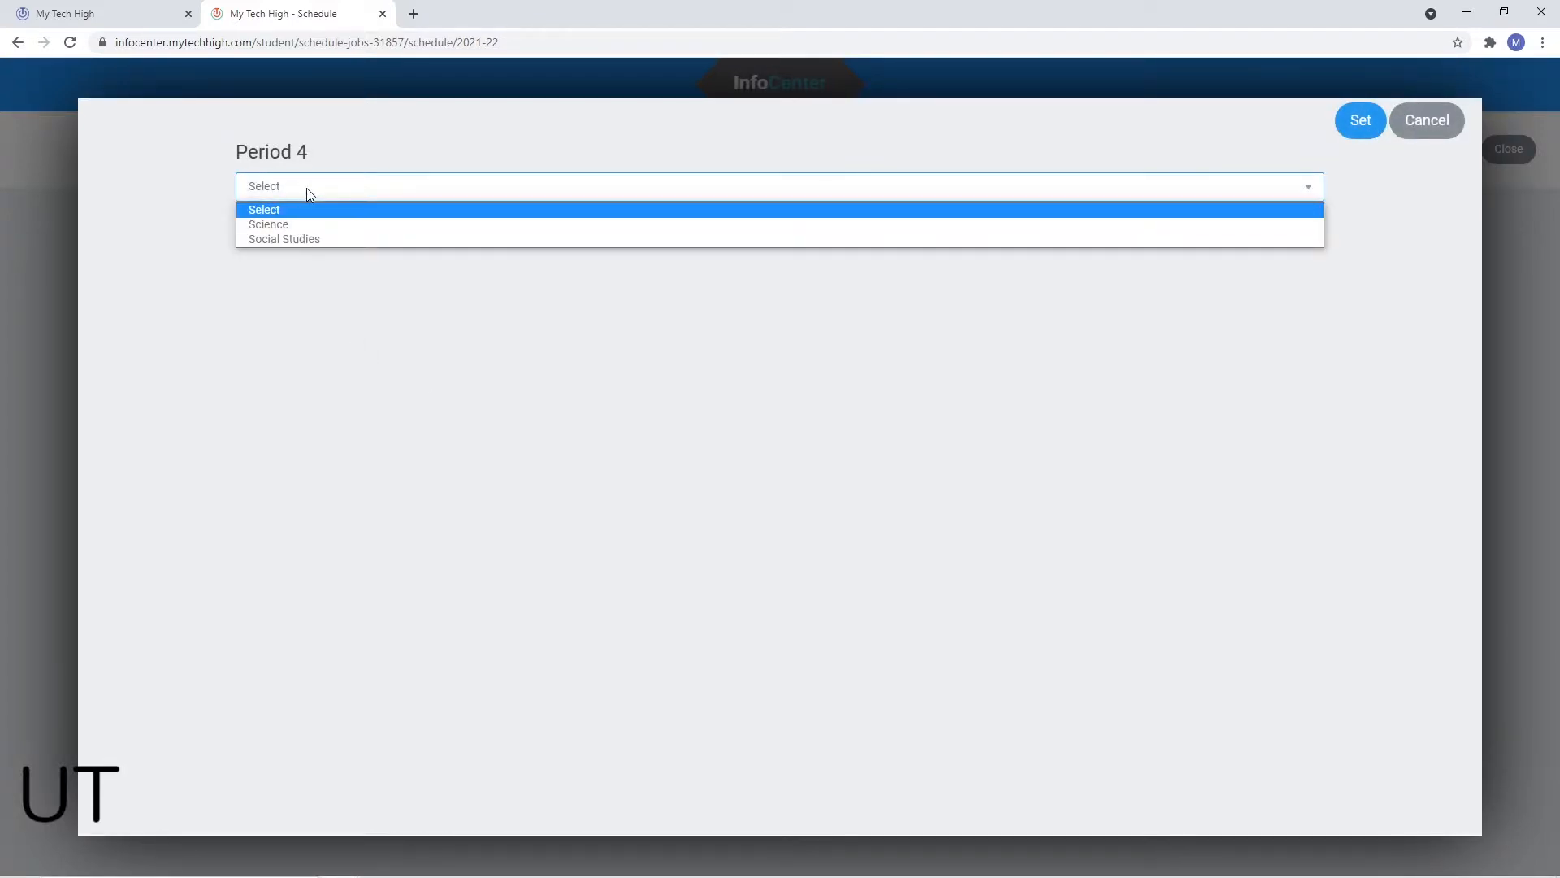
{"action": "left_click", "coordinate": [293, 224]}
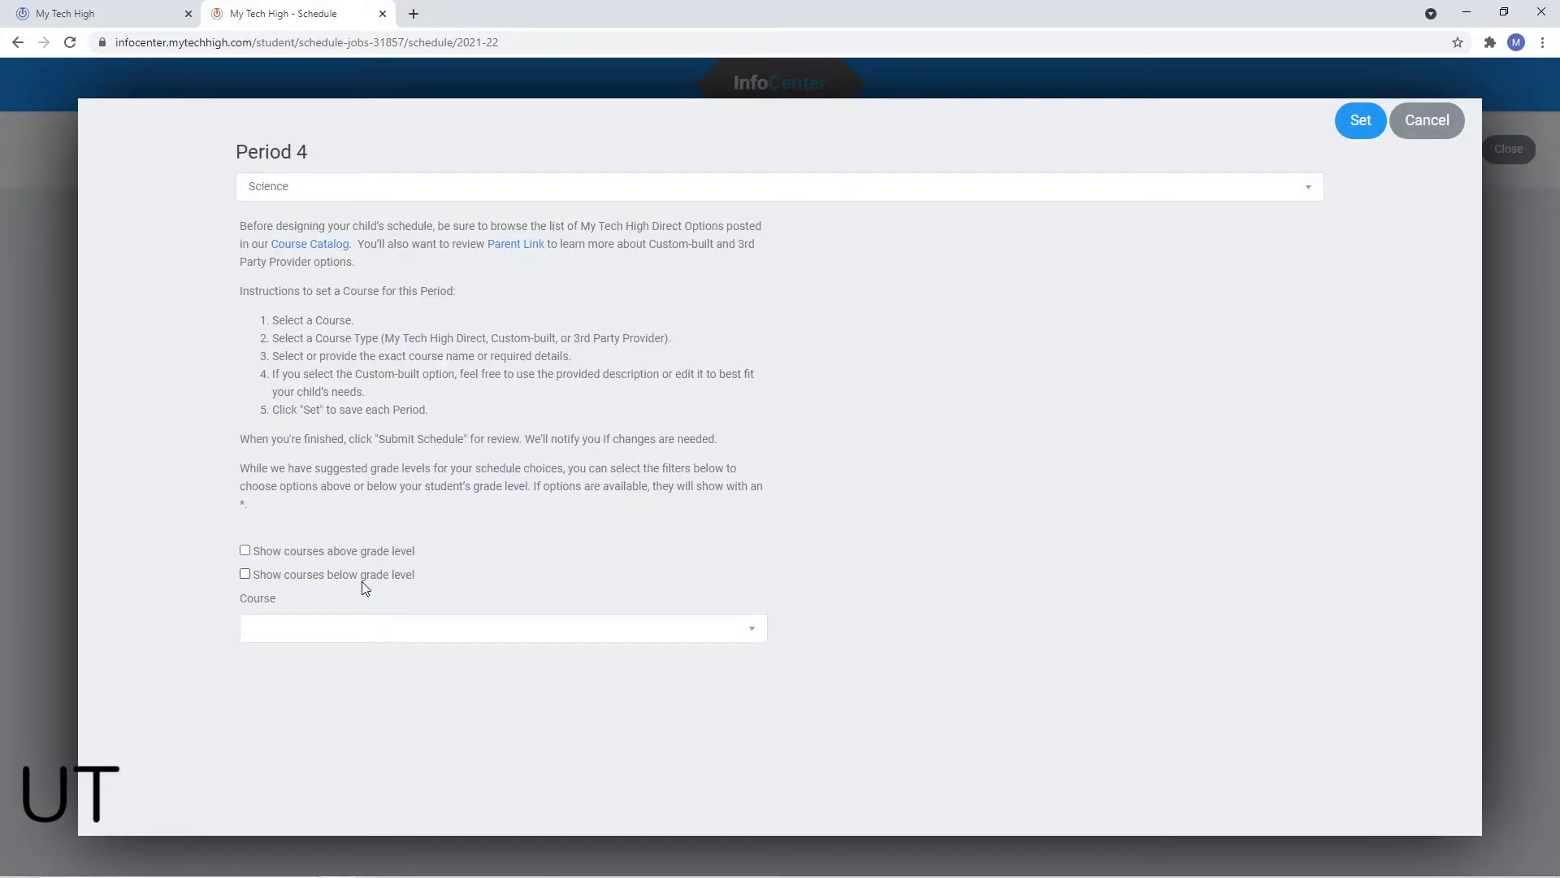
{"action": "left_click", "coordinate": [341, 630]}
{"action": "left_click", "coordinate": [328, 666]}
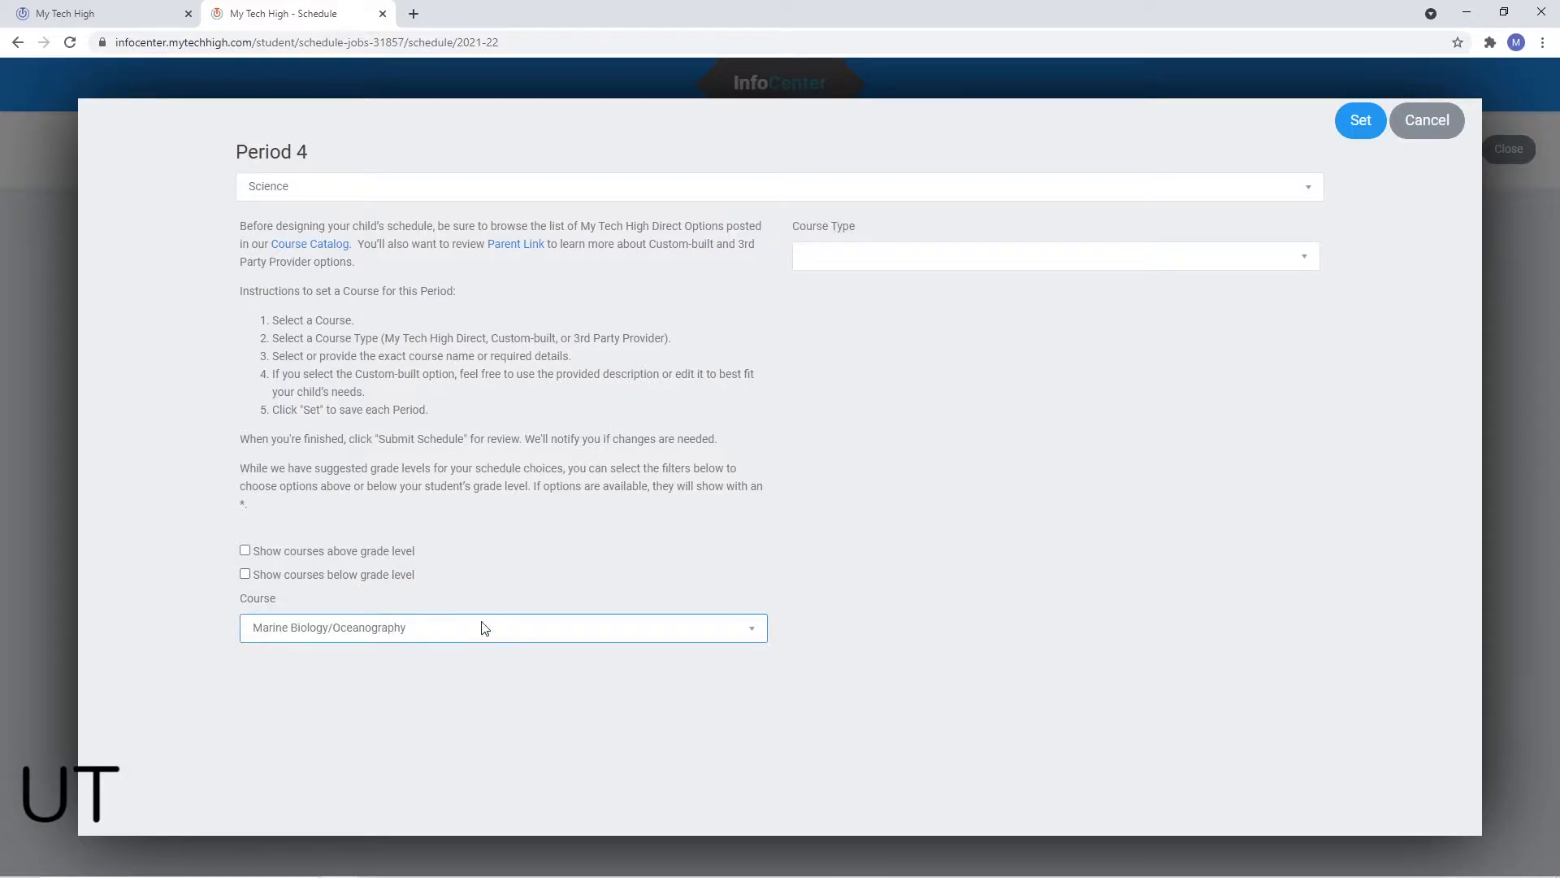
{"action": "left_click", "coordinate": [824, 259]}
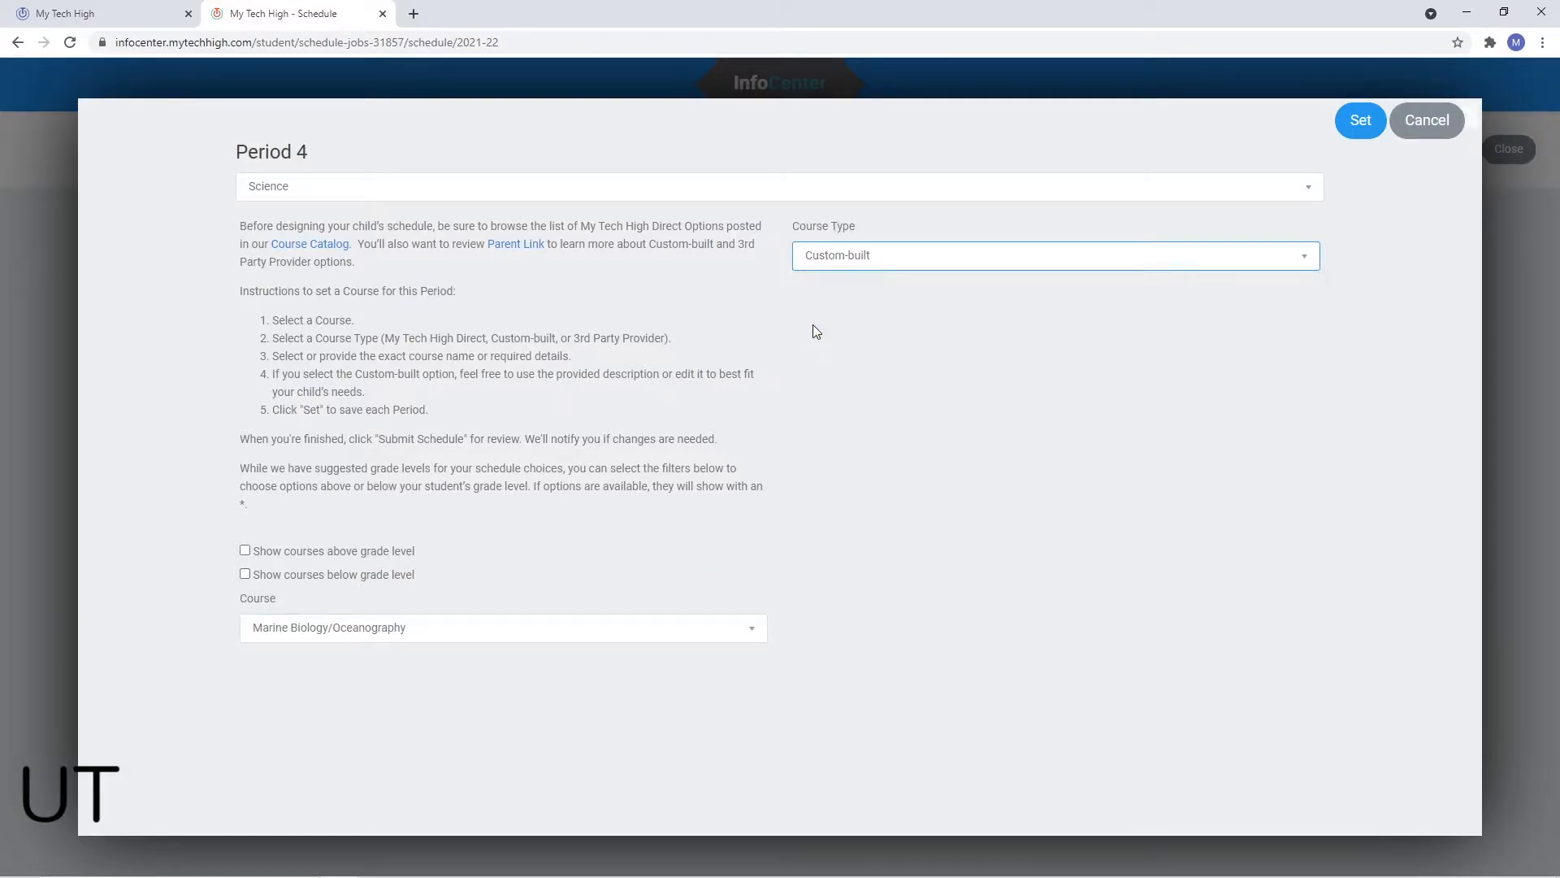
{"action": "left_click", "coordinate": [813, 325]}
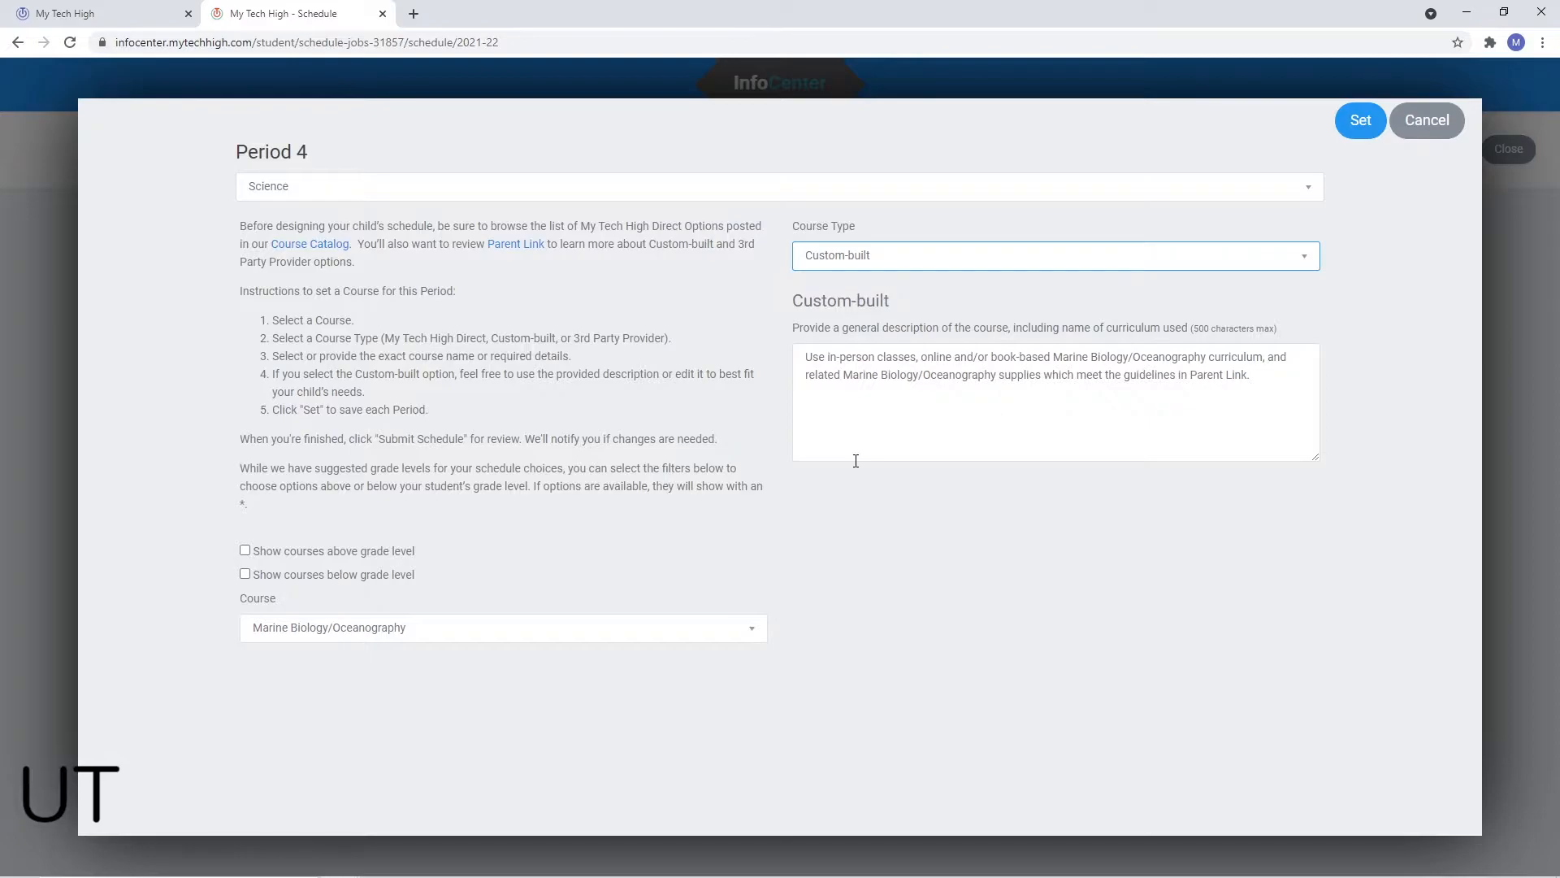
{"action": "left_click", "coordinate": [1360, 123]}
For Period 5 Technology, choose the Animation course with My Tech High Direct as the course type
{"action": "scroll", "coordinate": [522, 615], "scroll_direction": "down", "scroll_amount": 1}
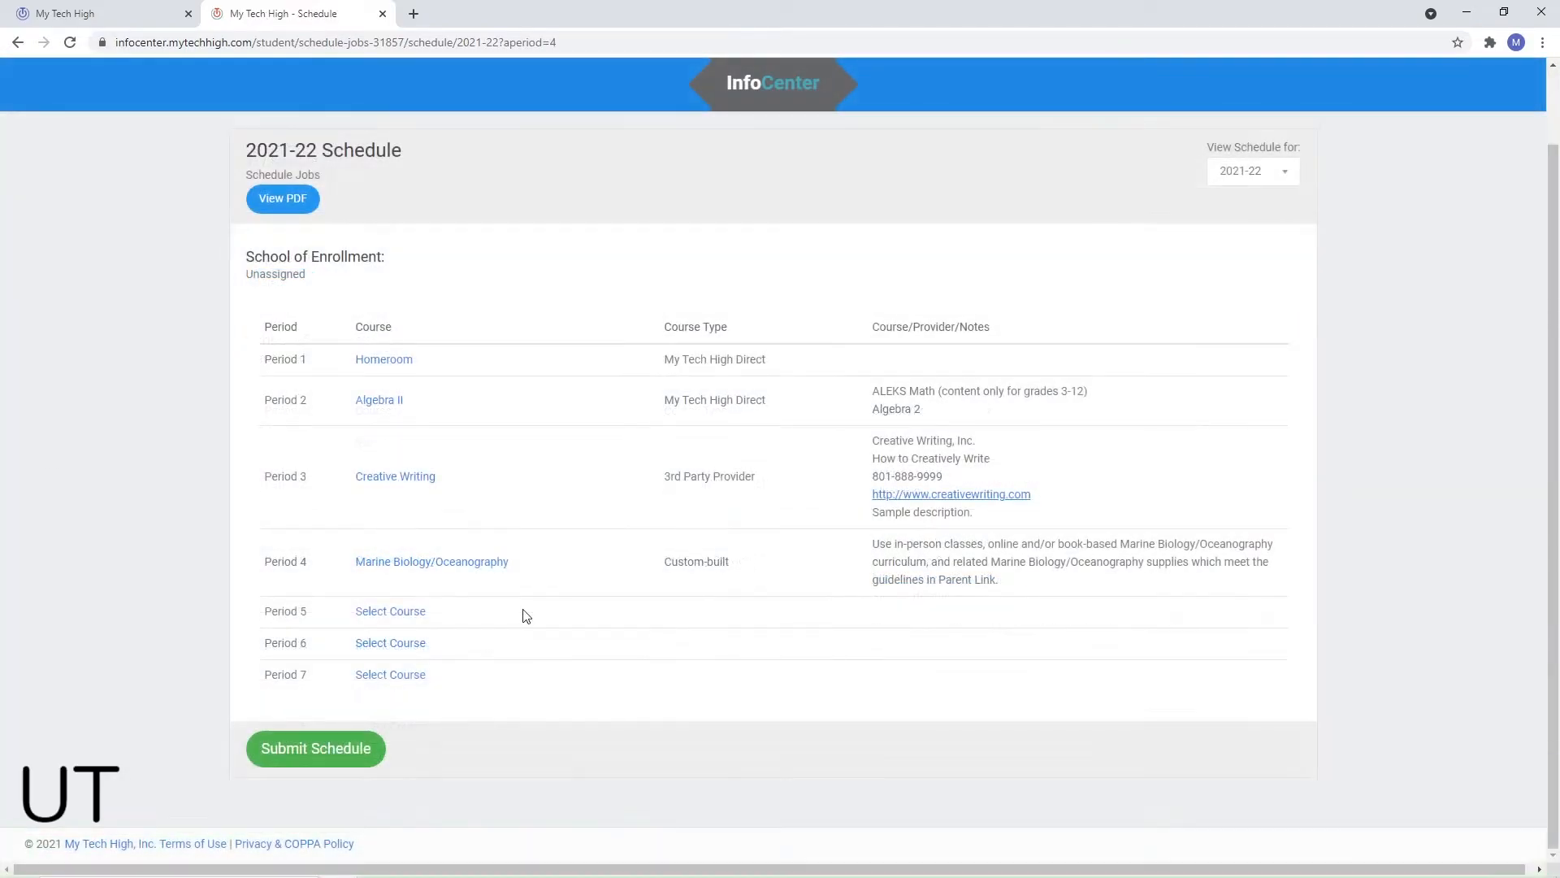
{"action": "left_click", "coordinate": [409, 614]}
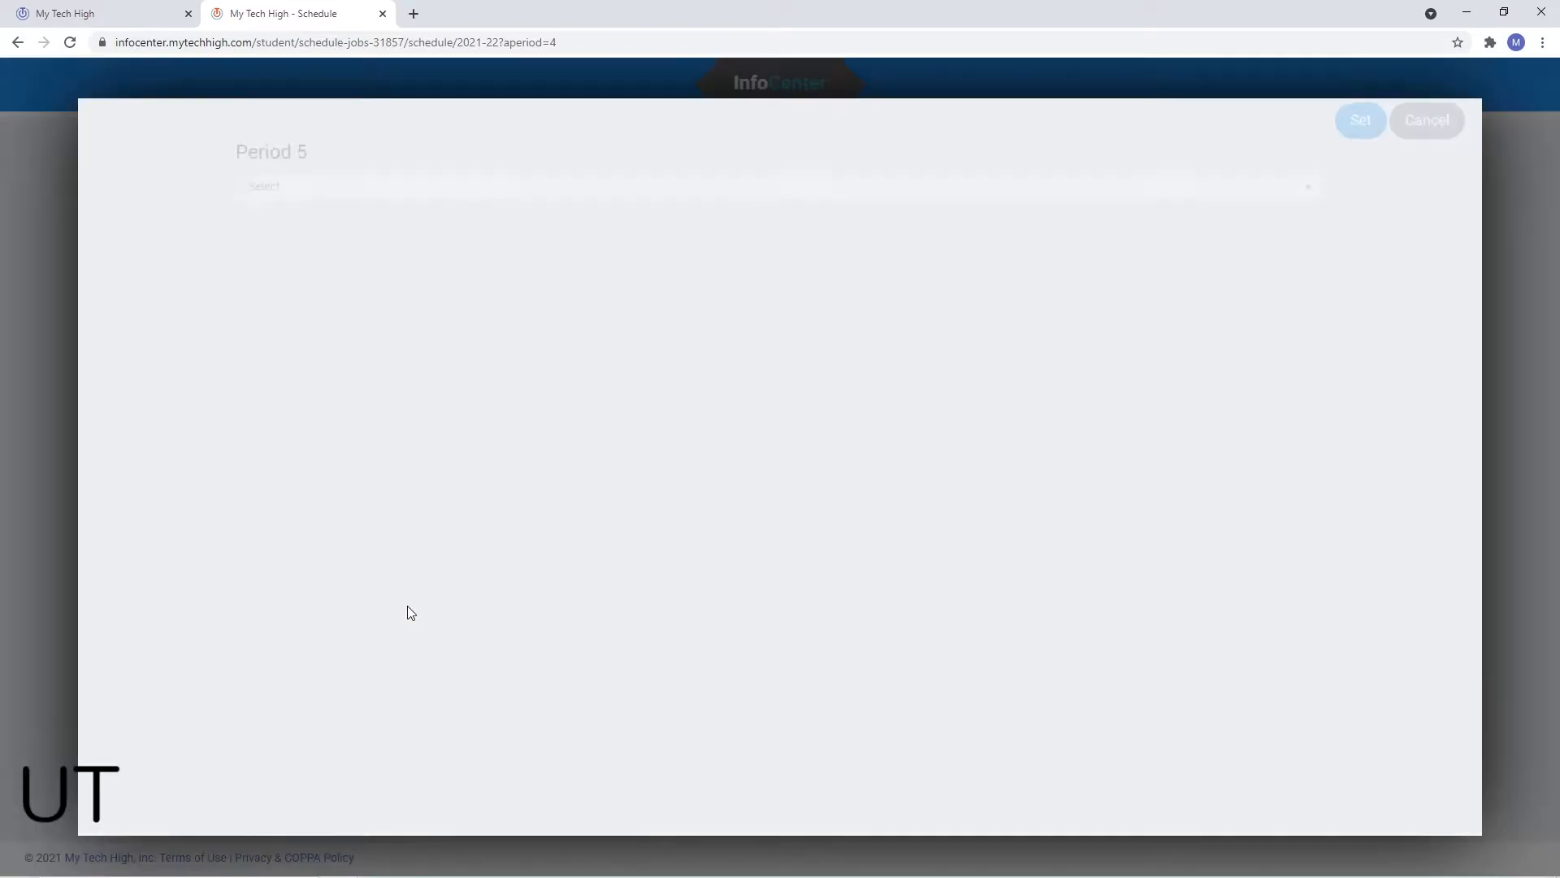
{"action": "left_click", "coordinate": [264, 189]}
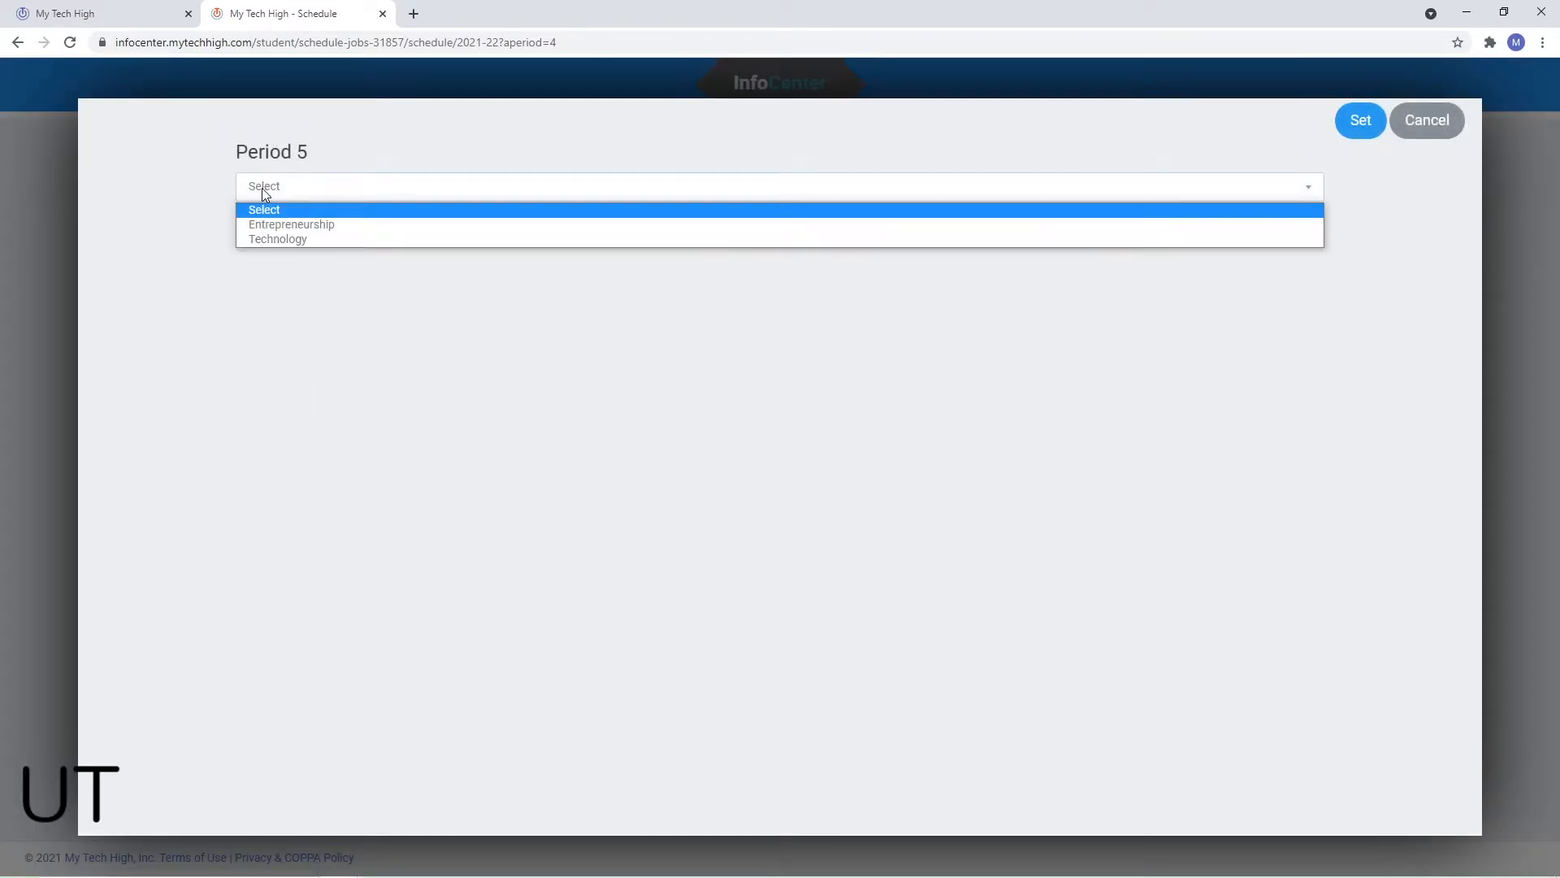
{"action": "left_click", "coordinate": [264, 238]}
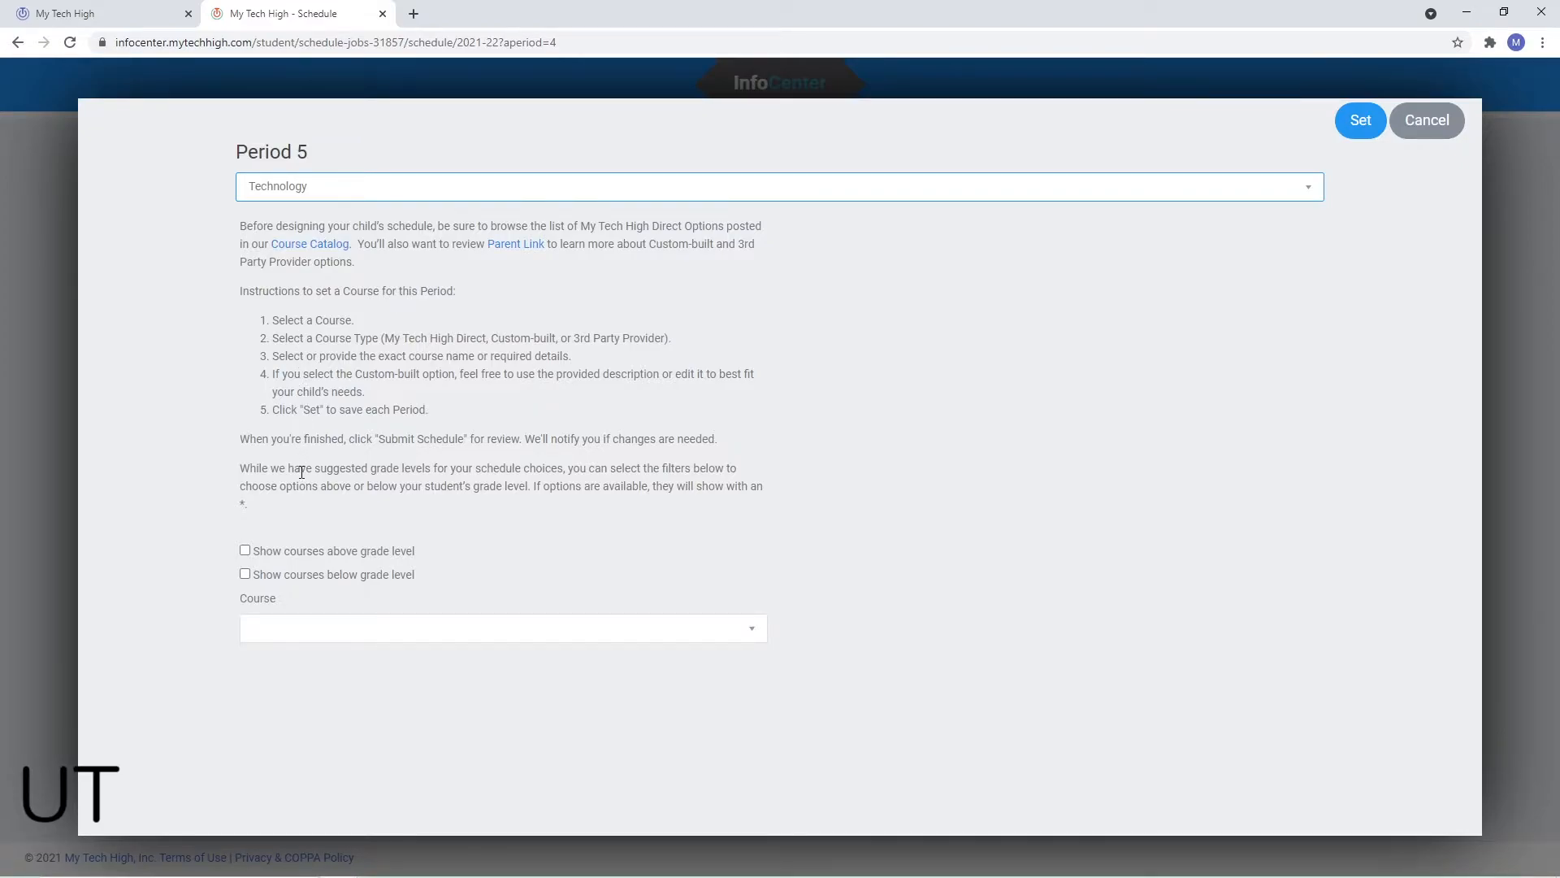
{"action": "left_click", "coordinate": [271, 628]}
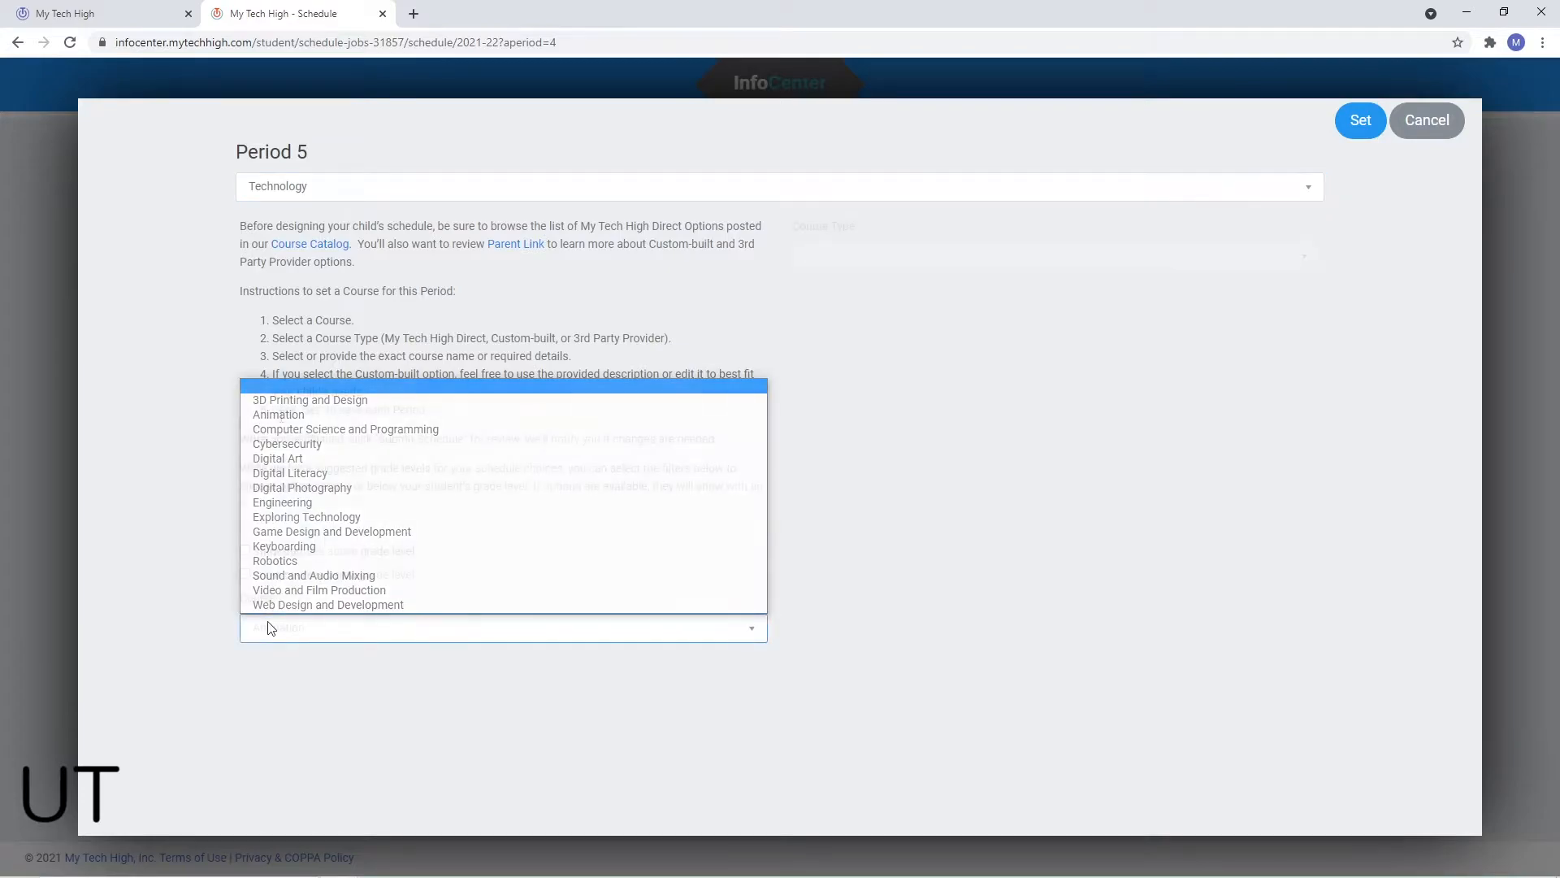
{"action": "left_click", "coordinate": [279, 410]}
{"action": "left_click", "coordinate": [823, 266]}
{"action": "left_click", "coordinate": [827, 280]}
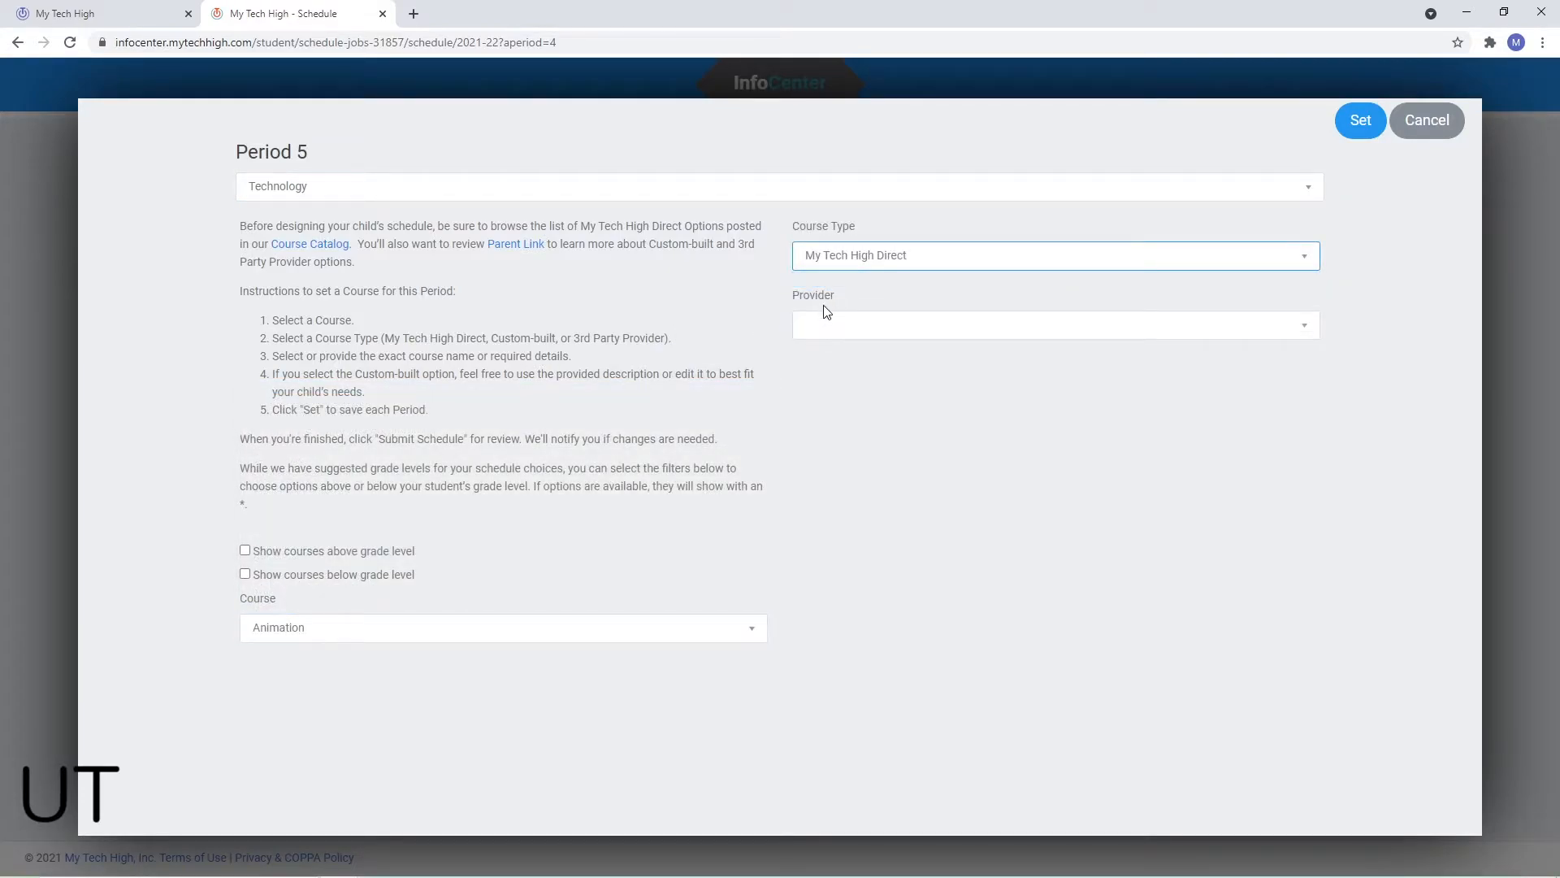
Choose MTH Drawing and Animation Foundations as the Period 5 provider and Drawing and Animation Foundations as the exact course name, and set the period
{"action": "left_click", "coordinate": [826, 333]}
{"action": "left_click", "coordinate": [826, 406]}
{"action": "left_click", "coordinate": [826, 395]}
{"action": "left_click", "coordinate": [828, 433]}
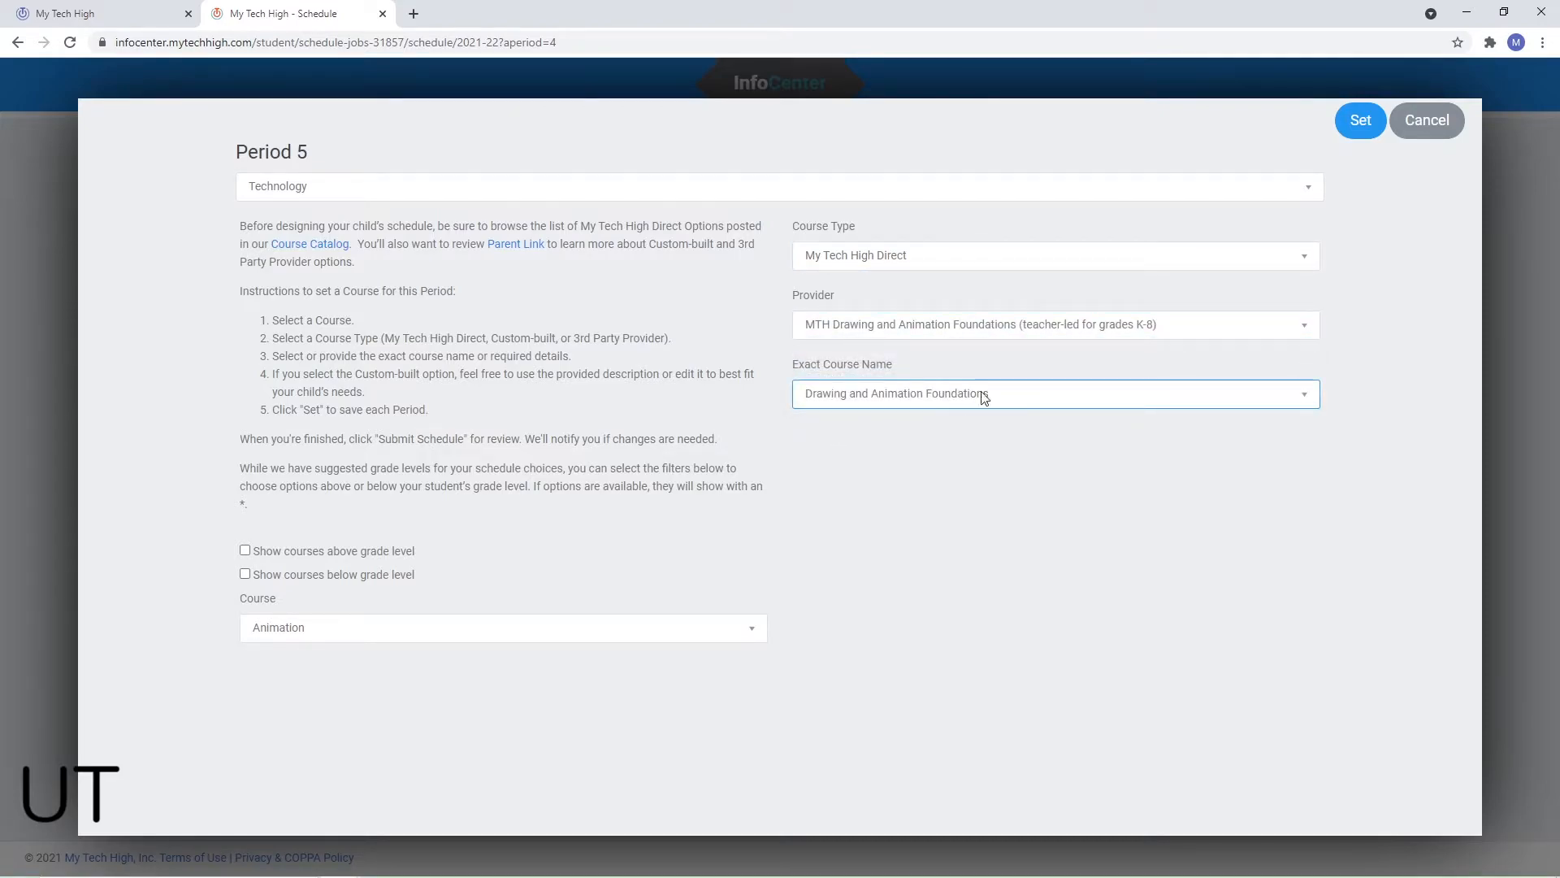
{"action": "left_click", "coordinate": [1370, 130]}
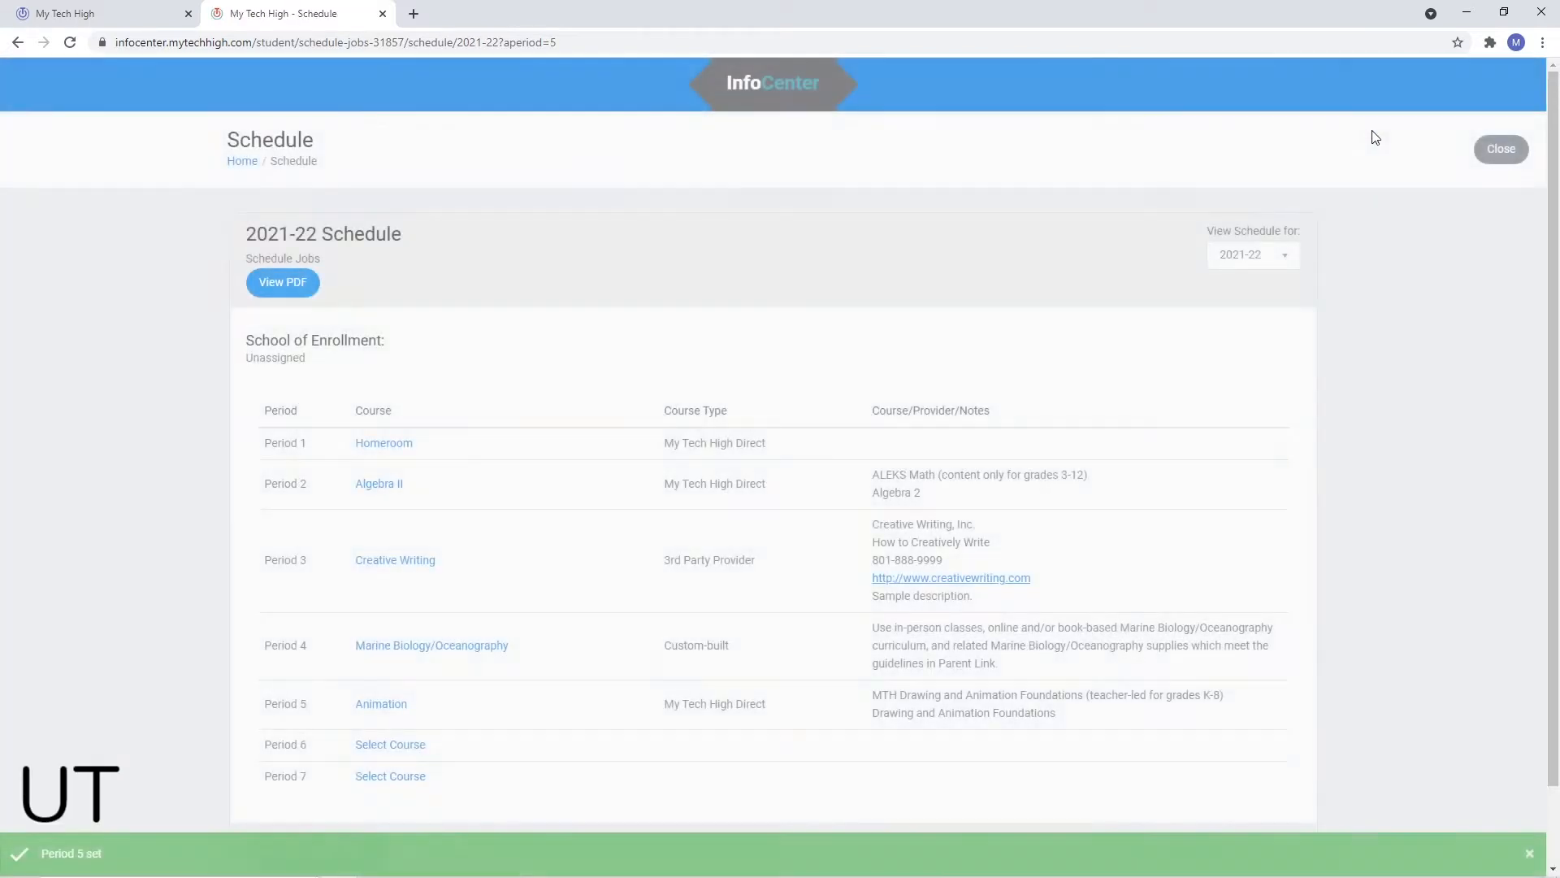
{"action": "scroll", "coordinate": [697, 482], "scroll_direction": "down", "scroll_amount": 1}
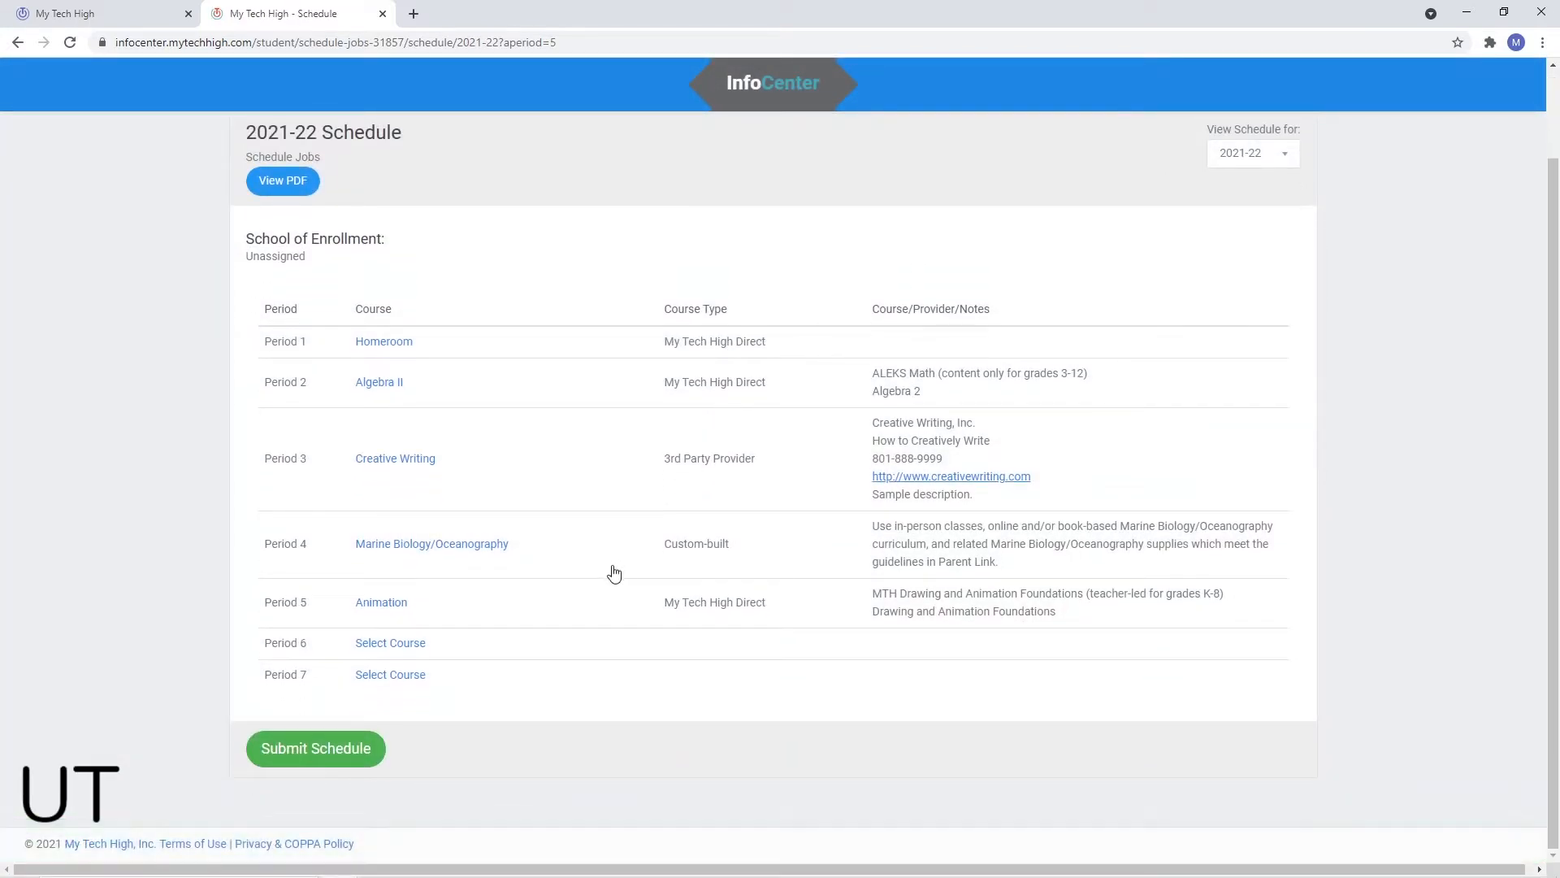
{"action": "left_click", "coordinate": [390, 644]}
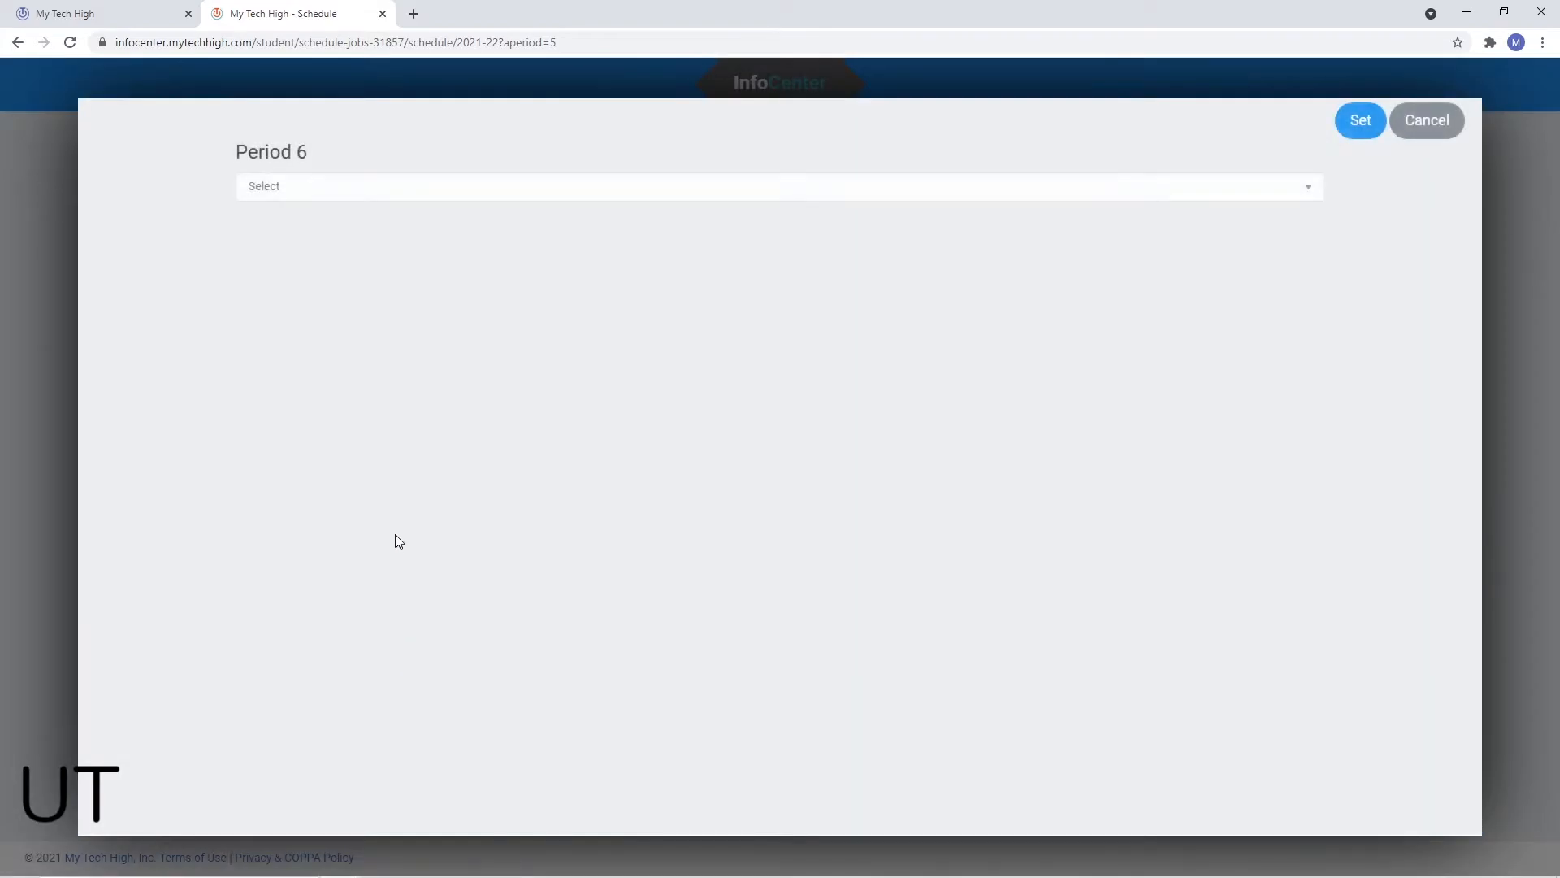
{"action": "left_click", "coordinate": [282, 193]}
{"action": "left_click", "coordinate": [276, 336]}
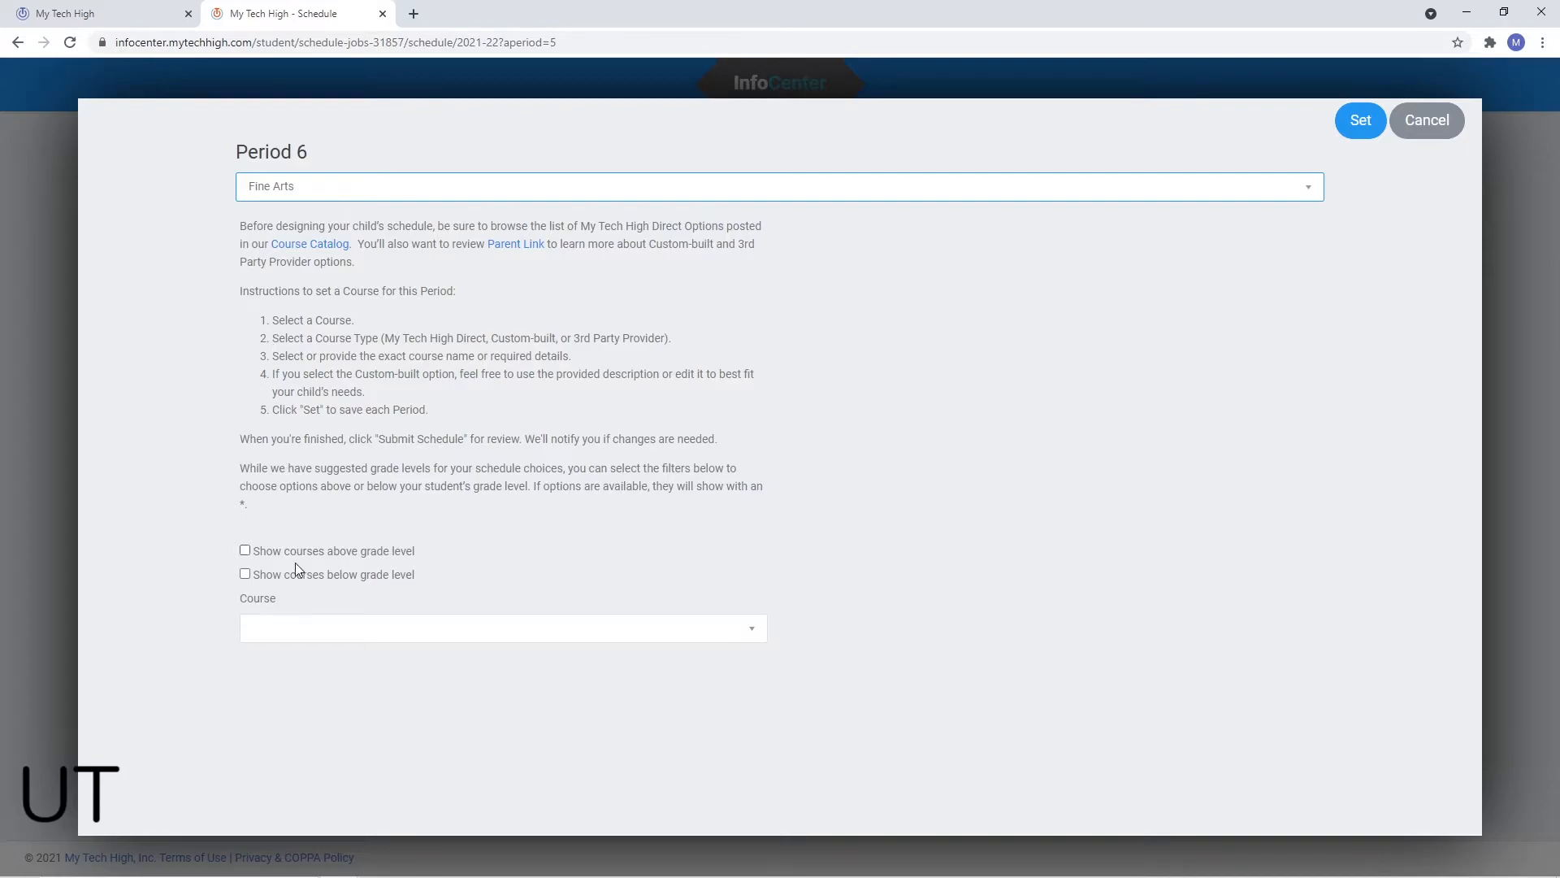
{"action": "left_click", "coordinate": [341, 629]}
{"action": "left_click", "coordinate": [352, 666]}
{"action": "left_click", "coordinate": [819, 257]}
{"action": "left_click", "coordinate": [821, 307]}
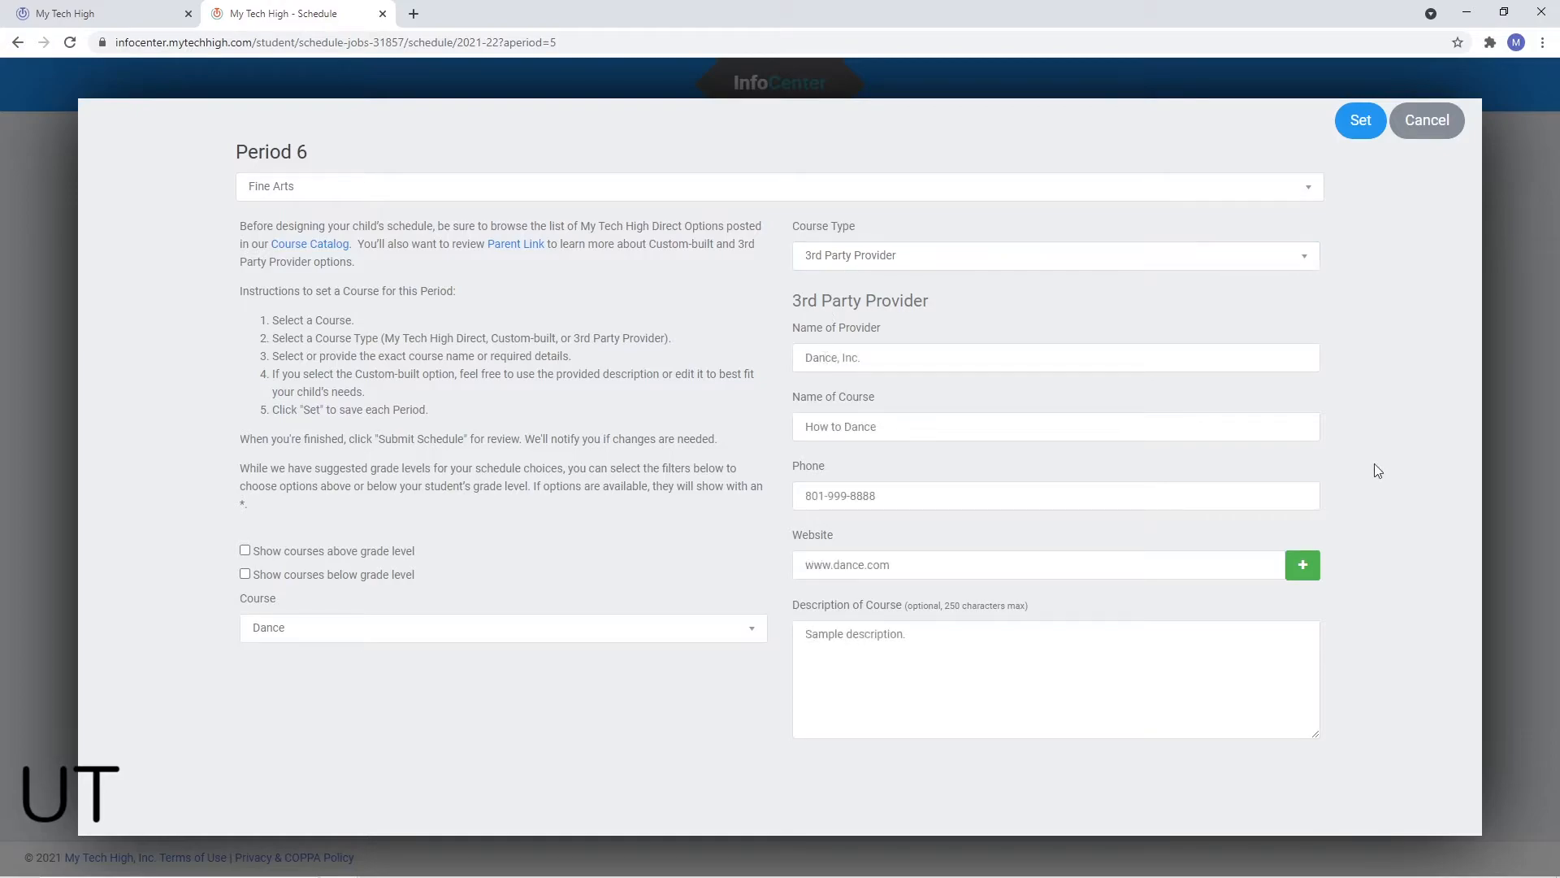
{"action": "left_click", "coordinate": [1364, 124]}
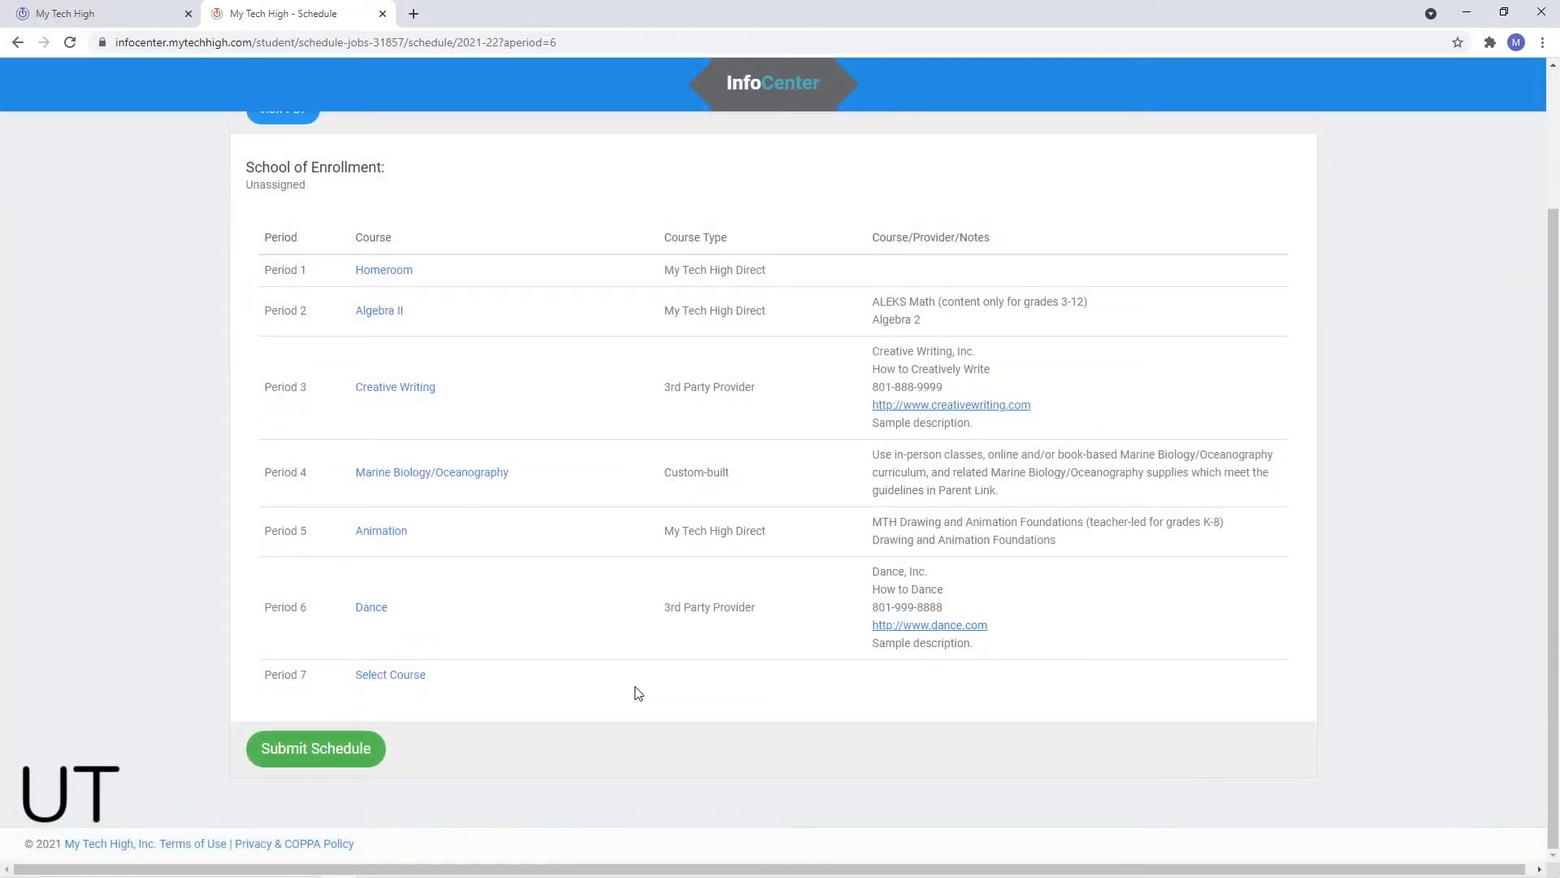
Set the optional Period 7 to (None)
{"action": "left_click", "coordinate": [394, 676]}
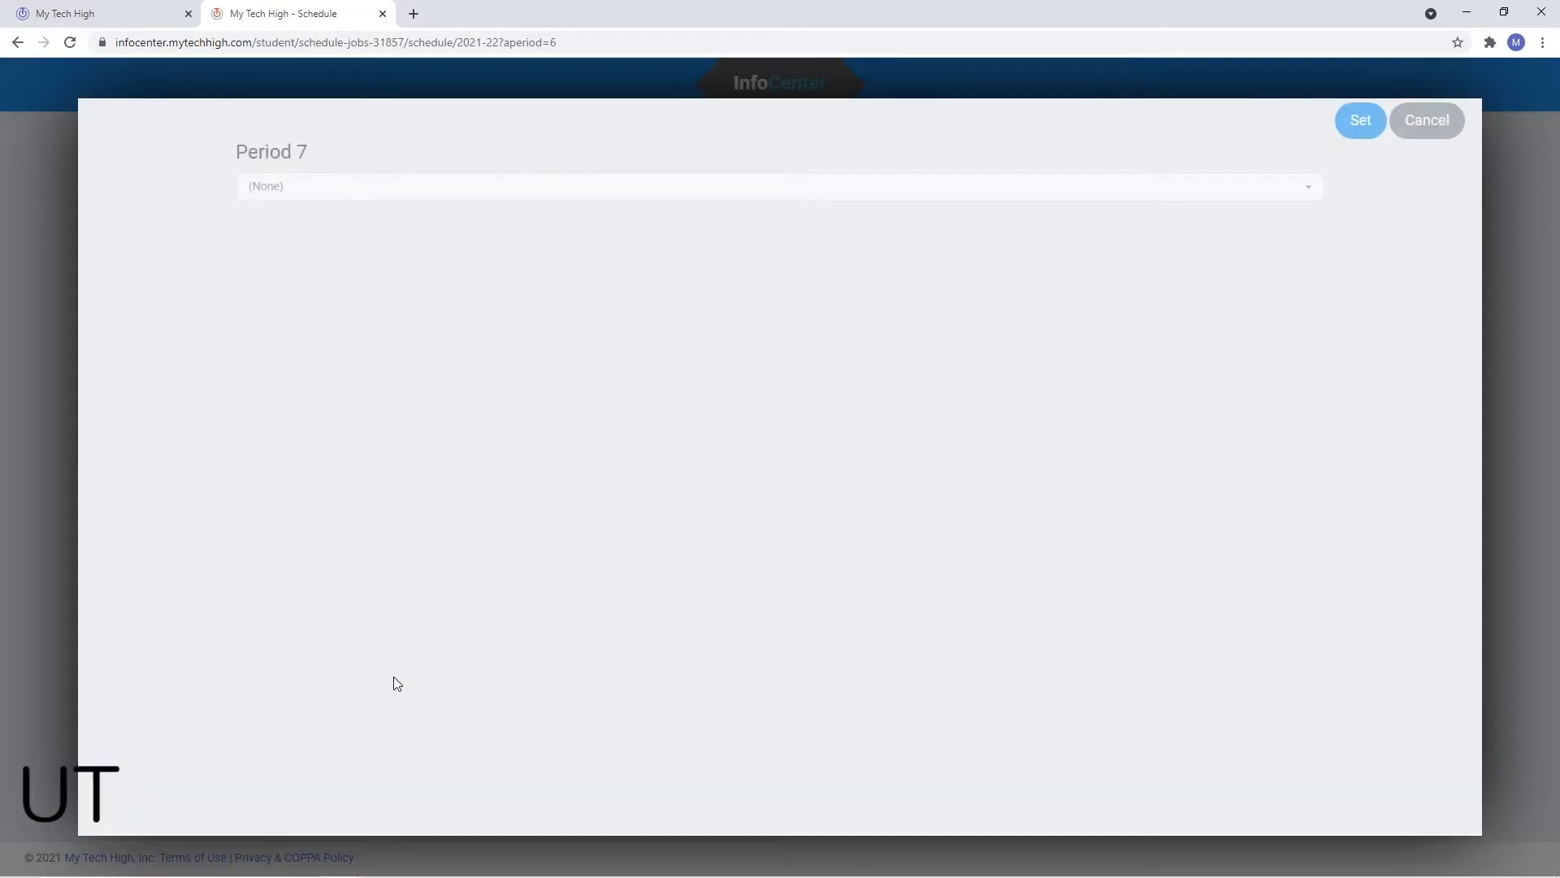
{"action": "left_click", "coordinate": [271, 189]}
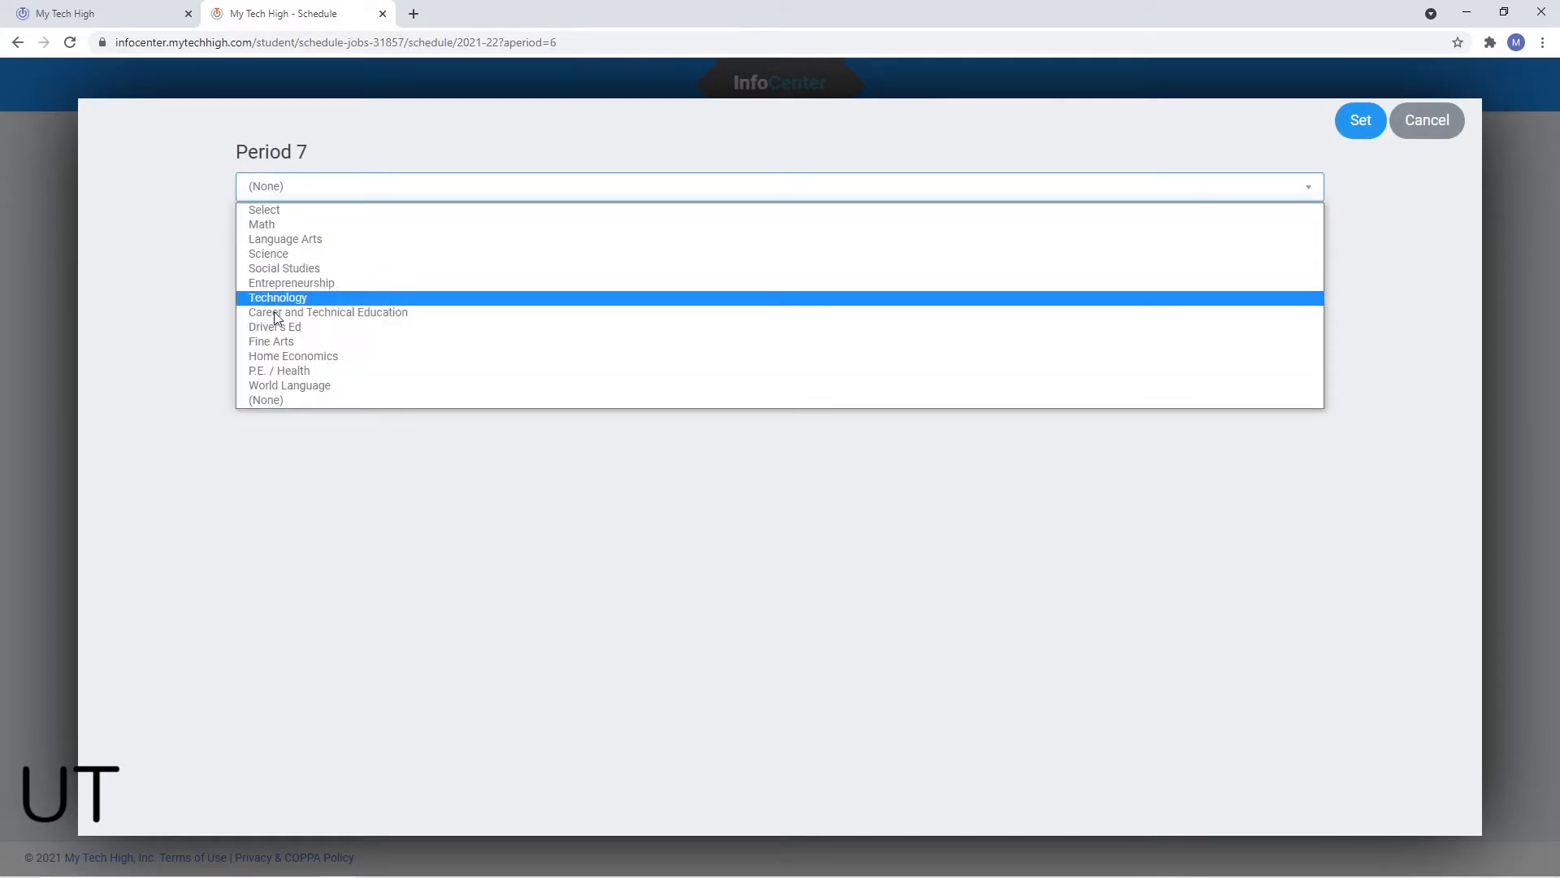
{"action": "left_click", "coordinate": [270, 400]}
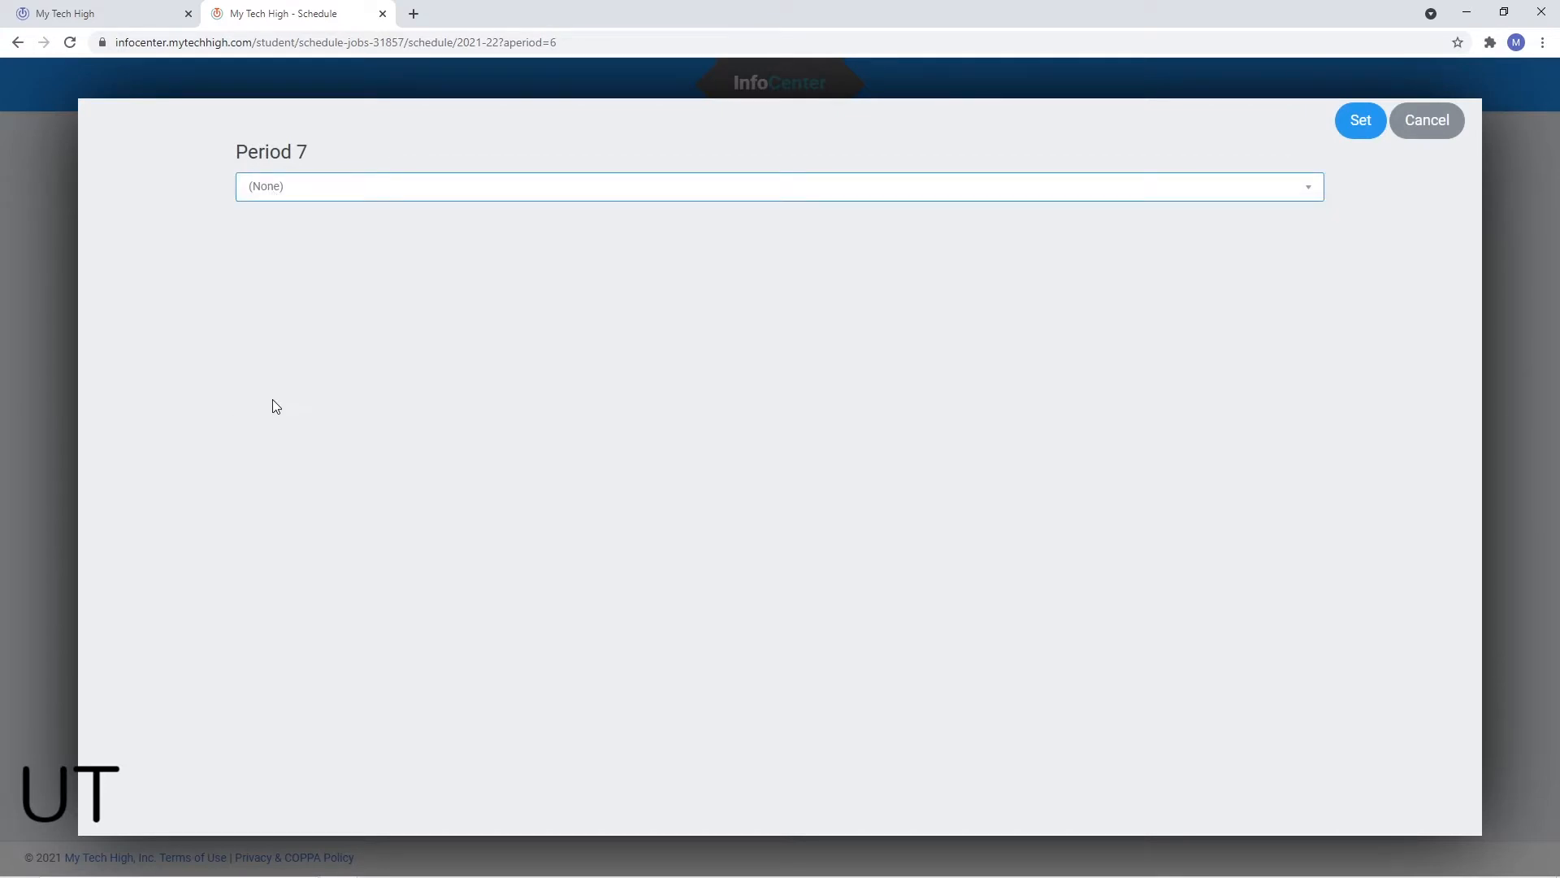
{"action": "left_click", "coordinate": [1361, 124]}
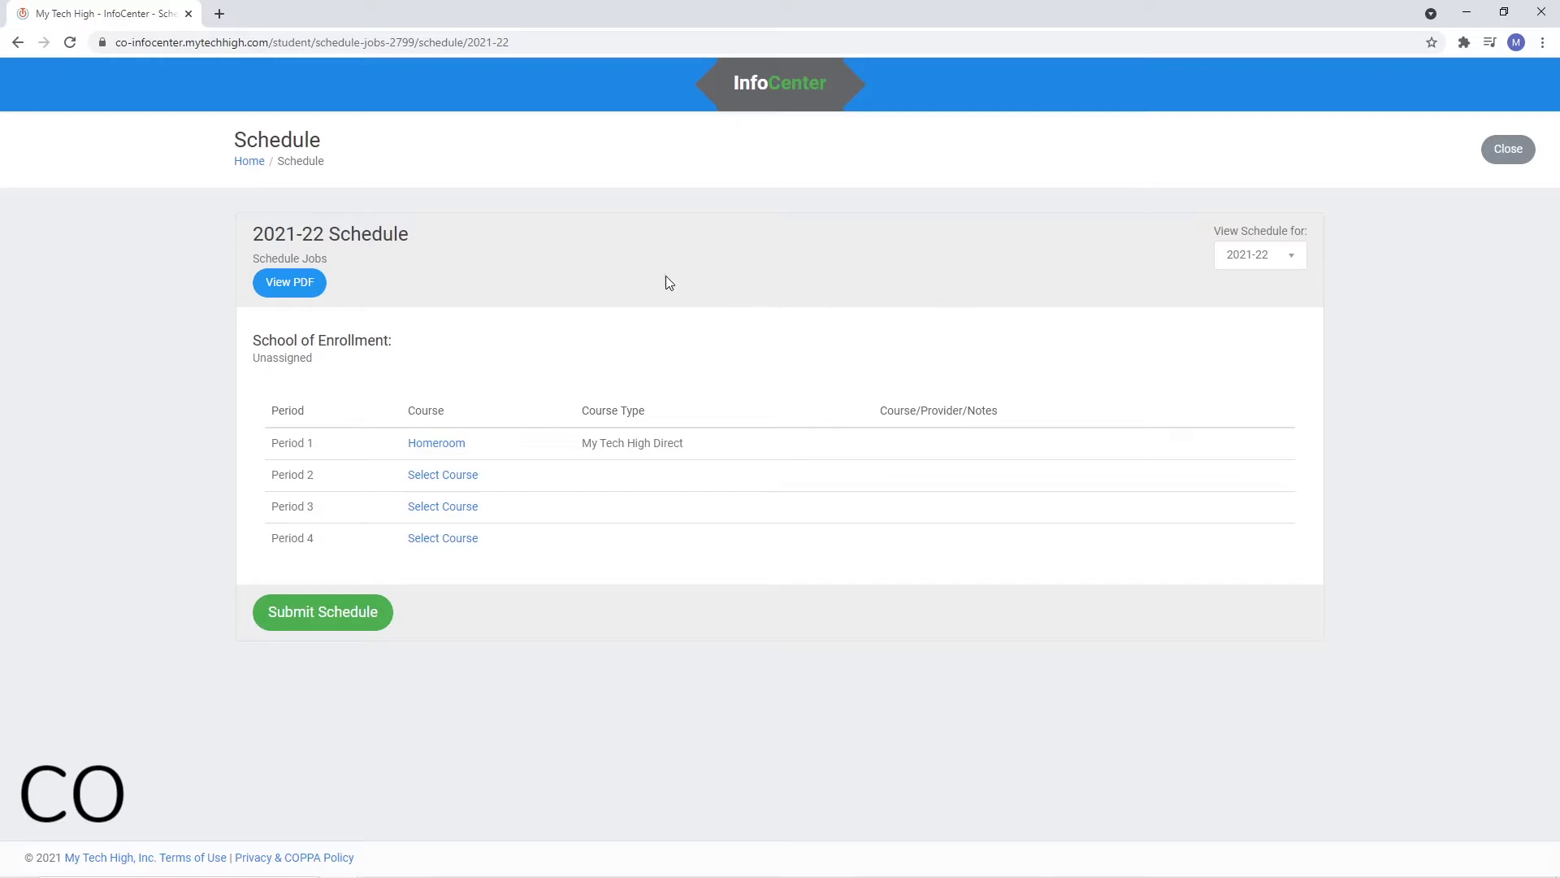
In the Colorado InfoCenter 2021-22 schedule, set Period 1 to Homeroom
{"action": "left_click", "coordinate": [436, 443]}
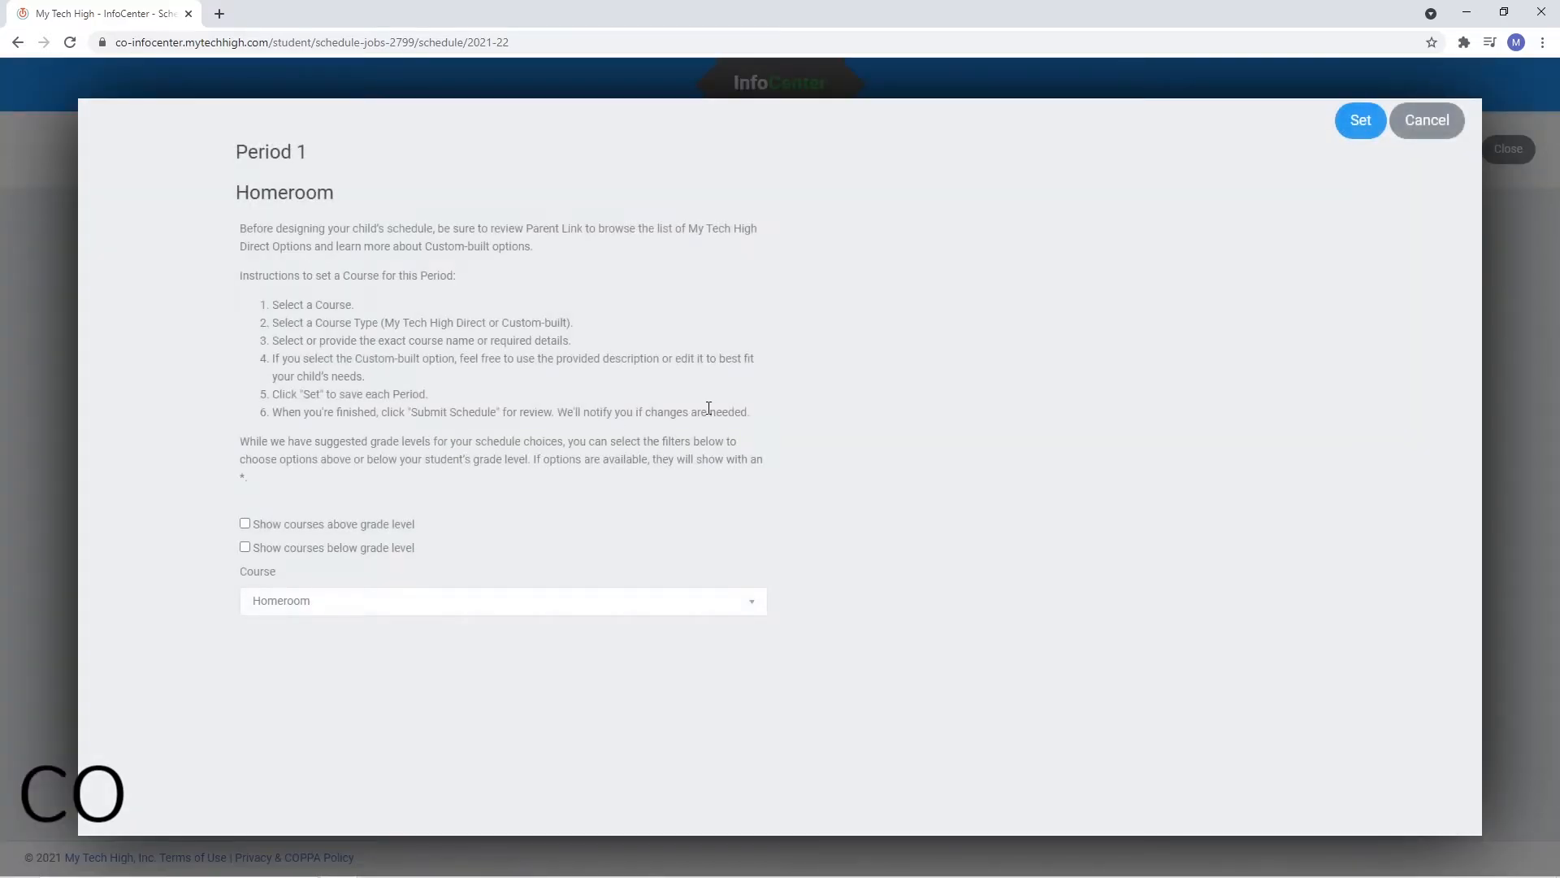
{"action": "left_click", "coordinate": [1342, 128]}
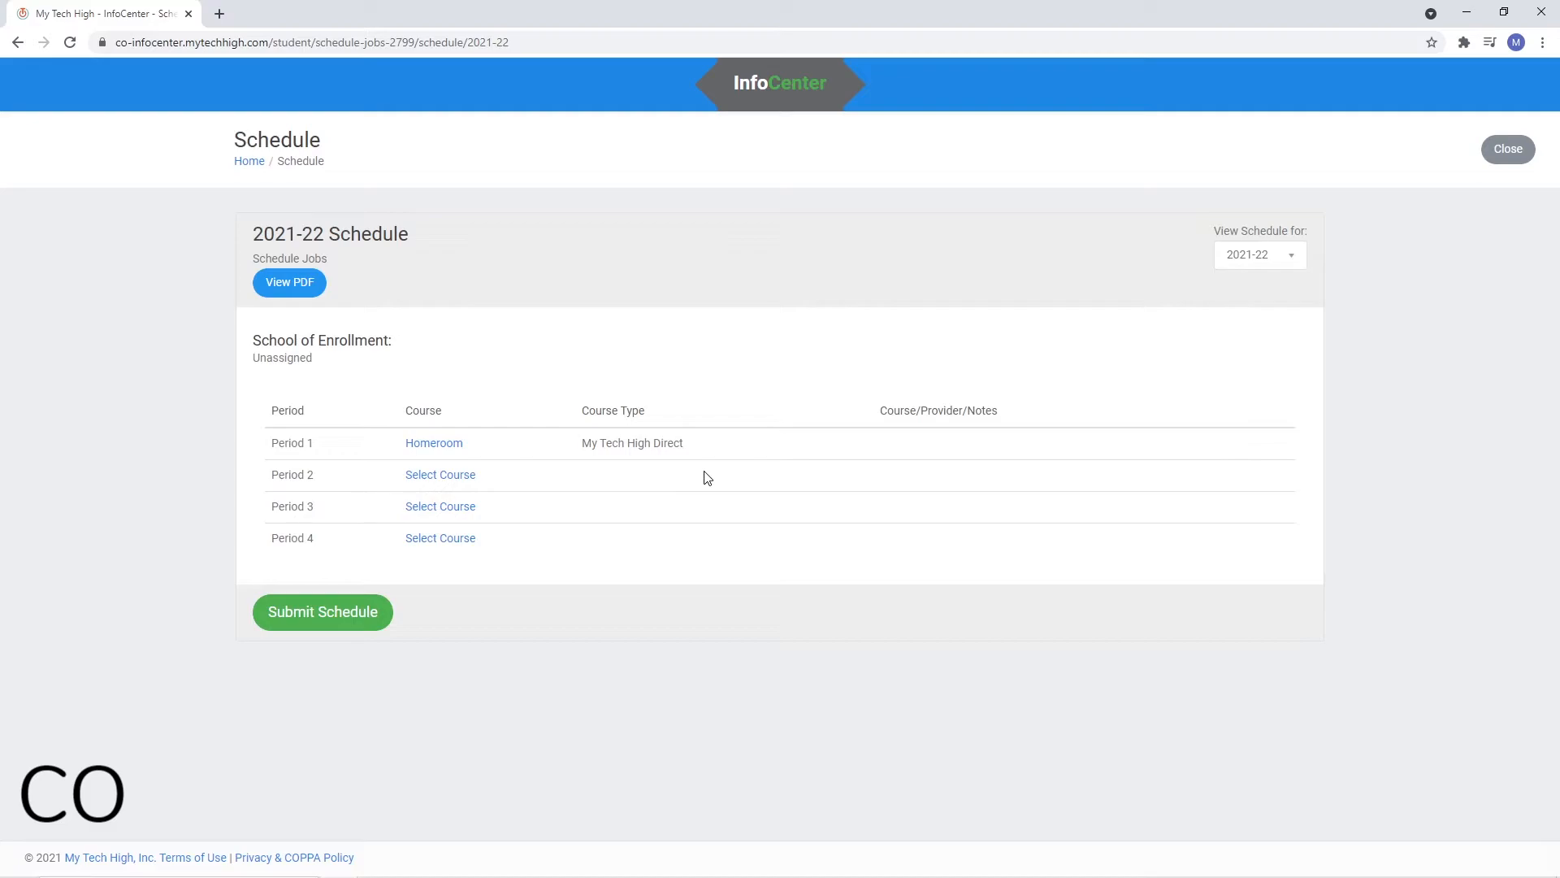
For Period 2 Technology in the Colorado schedule, choose the Animation course with My Tech High Direct as the course type
{"action": "left_click", "coordinate": [450, 476]}
{"action": "left_click", "coordinate": [366, 189]}
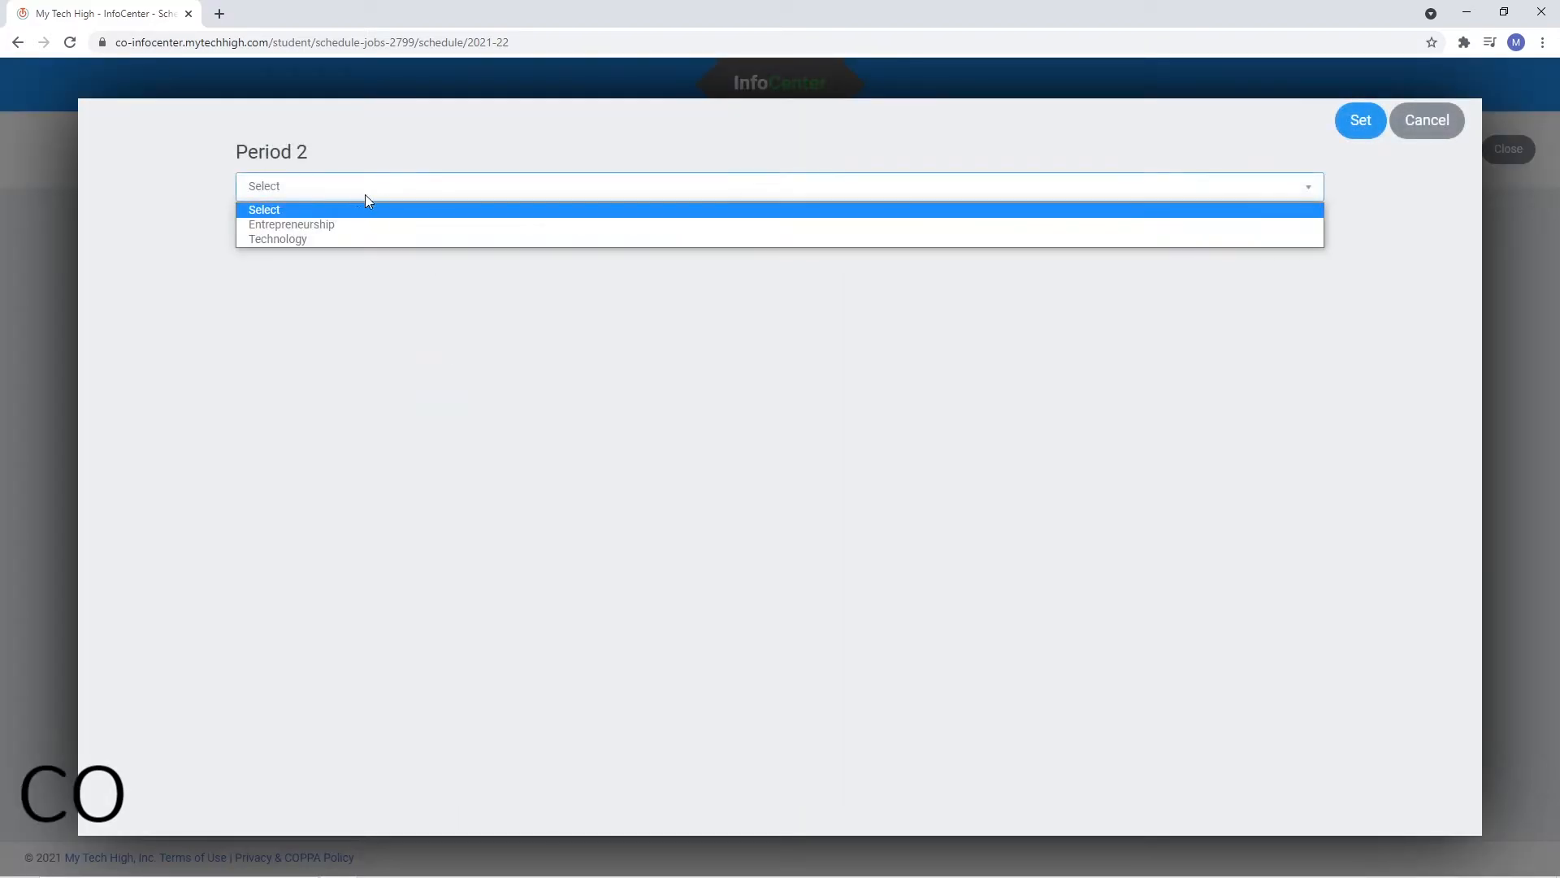
{"action": "left_click", "coordinate": [299, 239]}
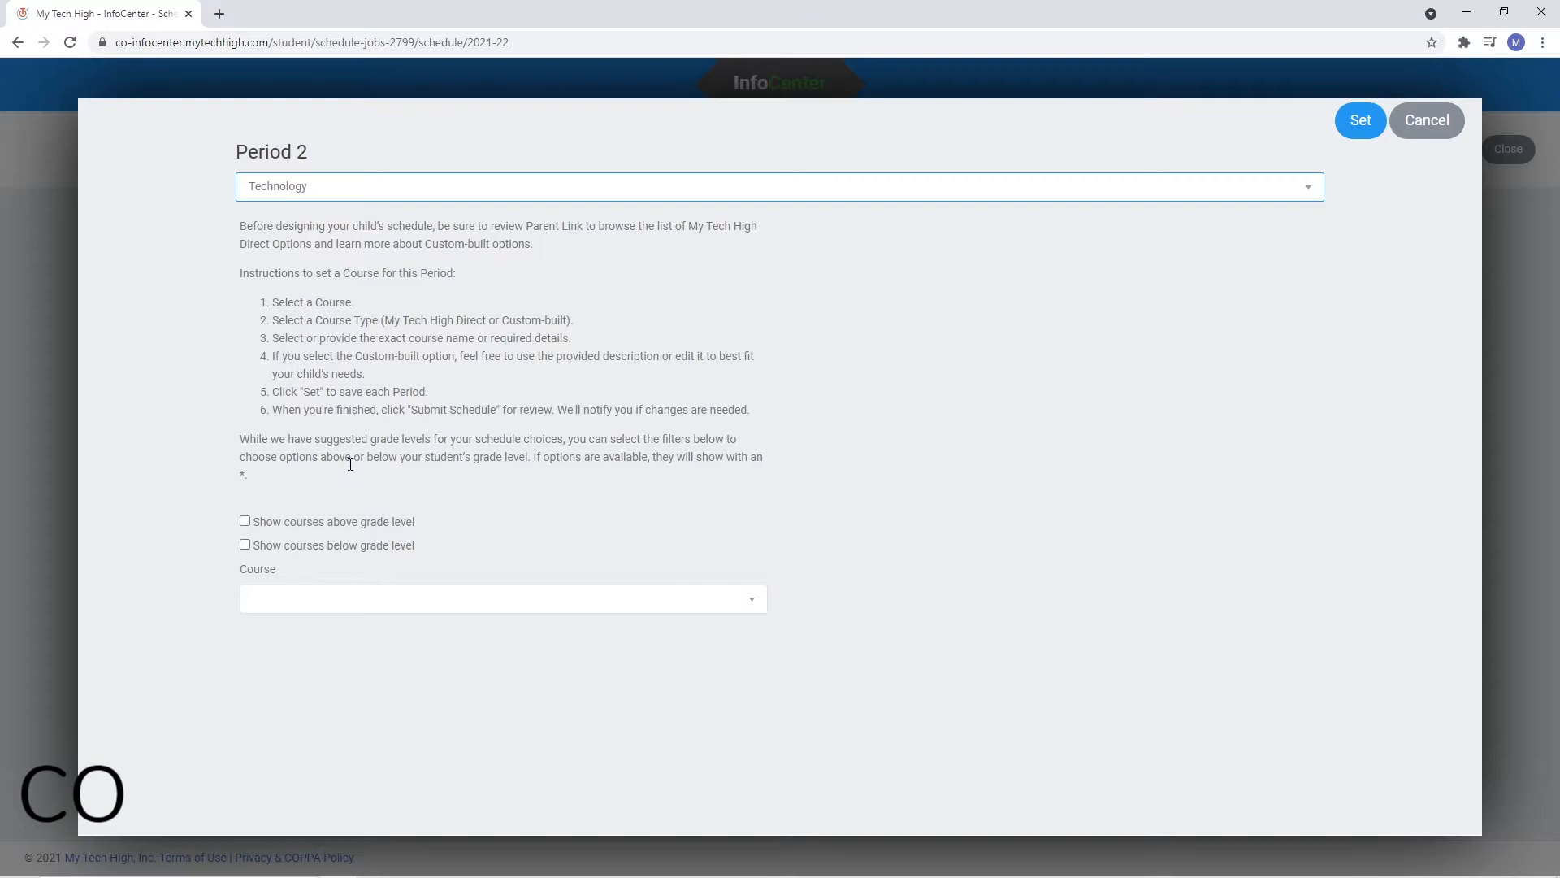
{"action": "left_click", "coordinate": [376, 599]}
{"action": "left_click", "coordinate": [280, 646]}
{"action": "left_click", "coordinate": [876, 257]}
{"action": "left_click", "coordinate": [851, 295]}
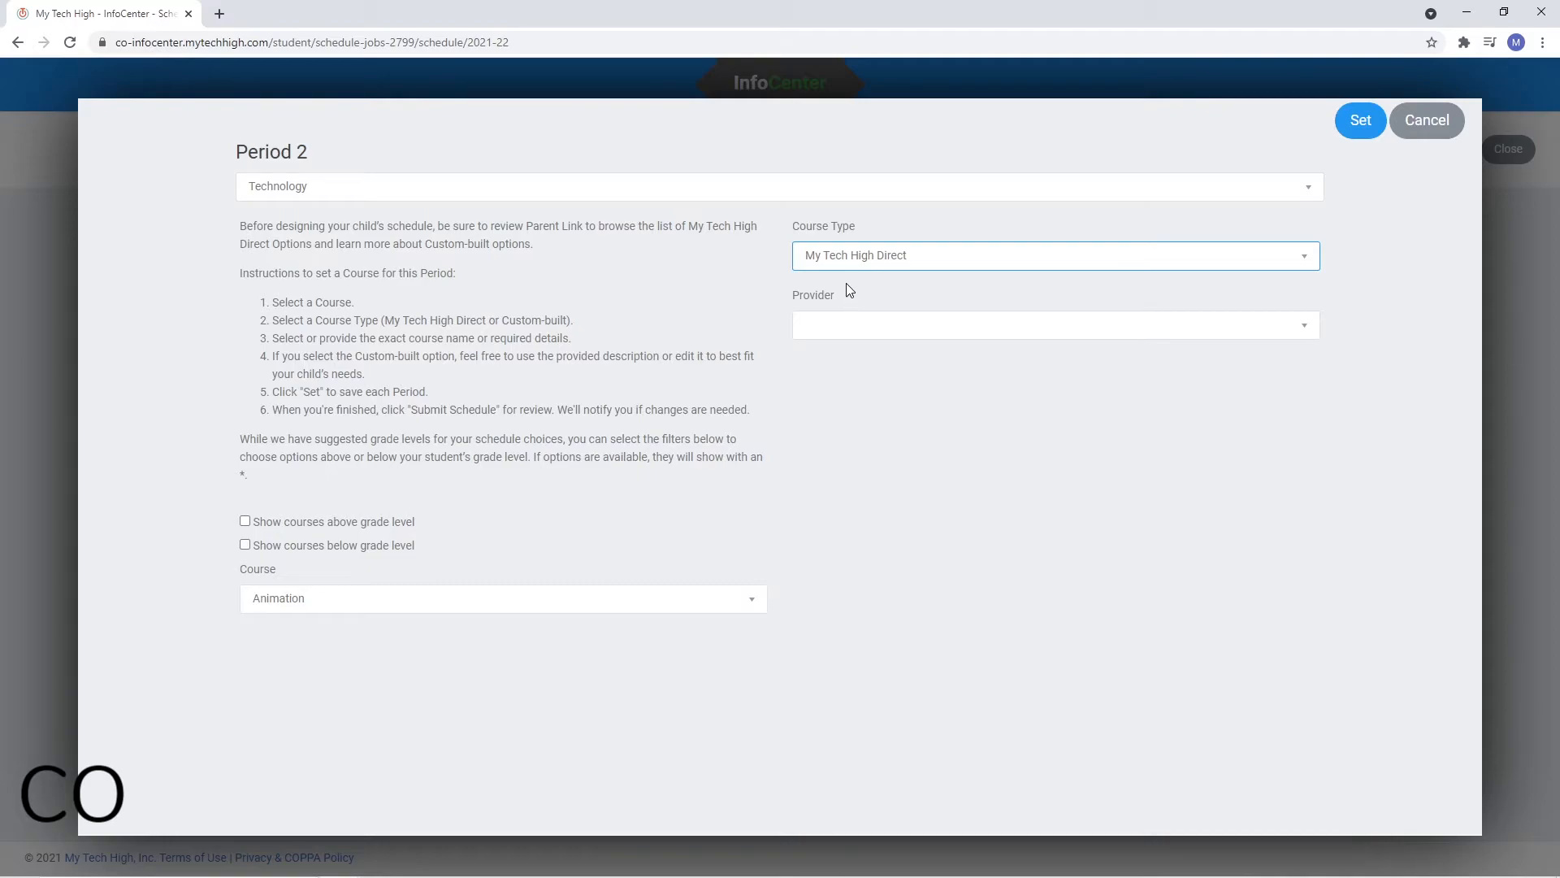
Choose MTH Drawing and Animation Foundations as the Period 2 provider and Drawing & Animation Foundations as the exact course name, and set the period
{"action": "left_click", "coordinate": [829, 327]}
{"action": "left_click", "coordinate": [825, 370]}
{"action": "left_click", "coordinate": [827, 392]}
{"action": "left_click", "coordinate": [826, 432]}
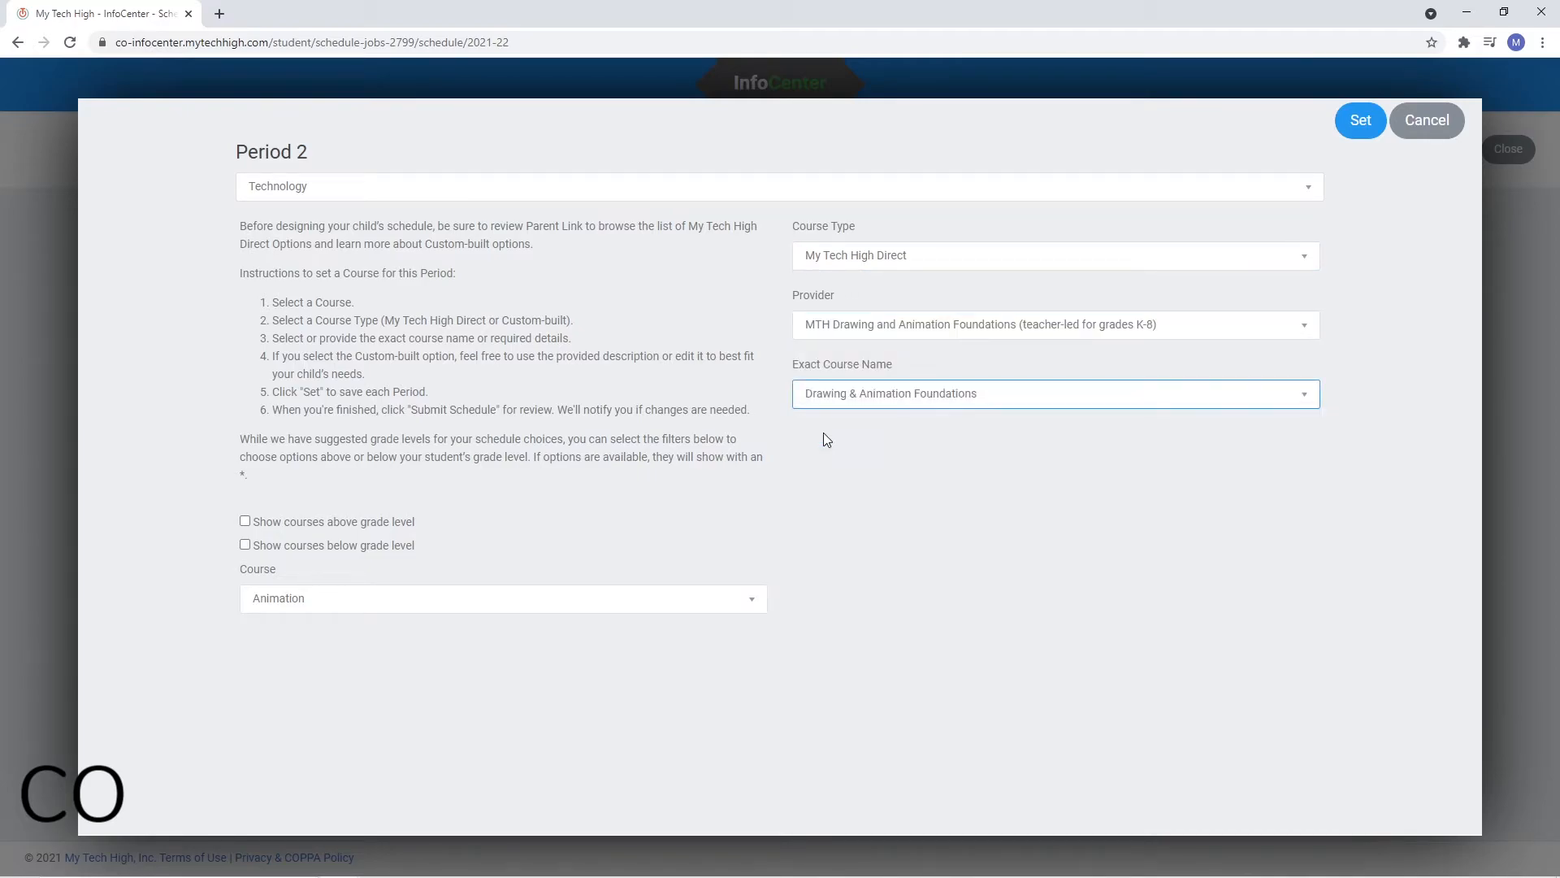
{"action": "left_click", "coordinate": [1360, 122]}
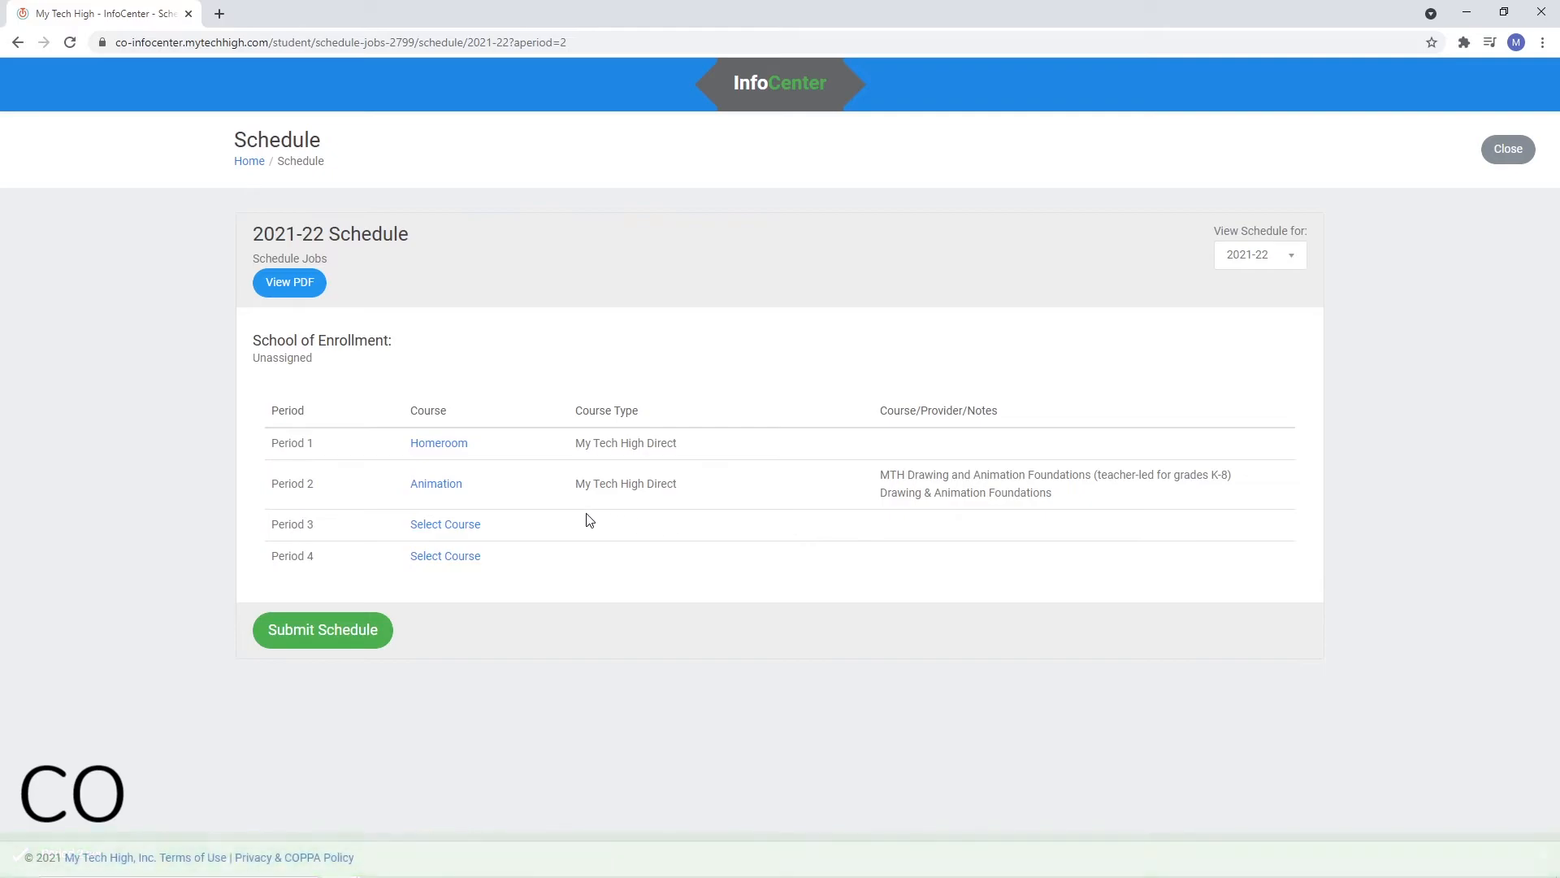
Set Period 3 of the Colorado schedule to the Math course Algebra I as Custom-built, keeping the provided description
{"action": "left_click", "coordinate": [469, 530]}
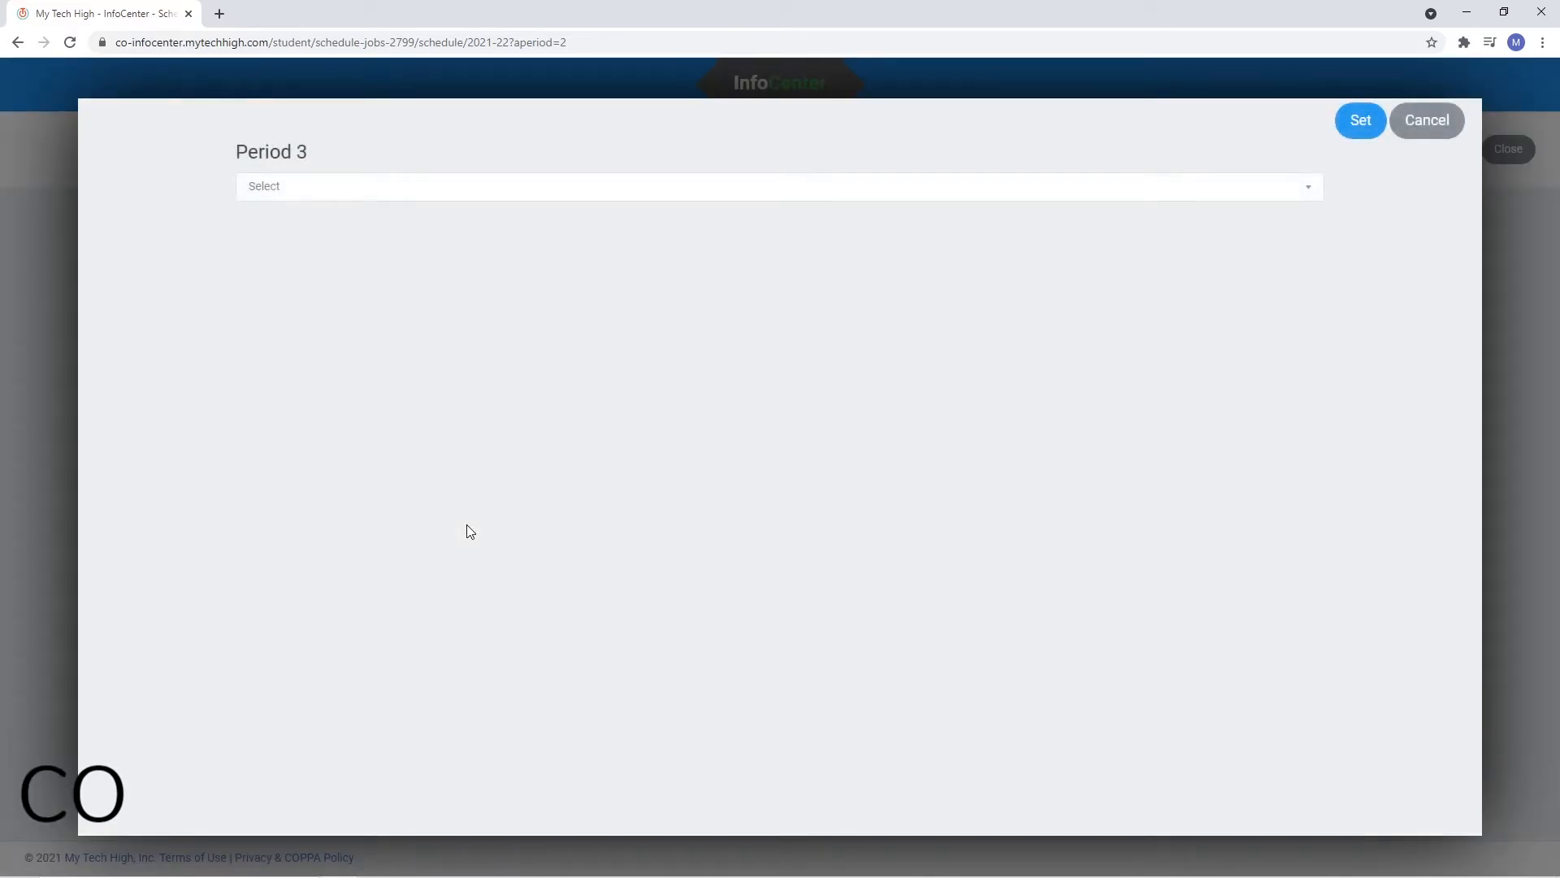
{"action": "left_click", "coordinate": [423, 189]}
{"action": "left_click", "coordinate": [262, 309]}
{"action": "left_click", "coordinate": [284, 598]}
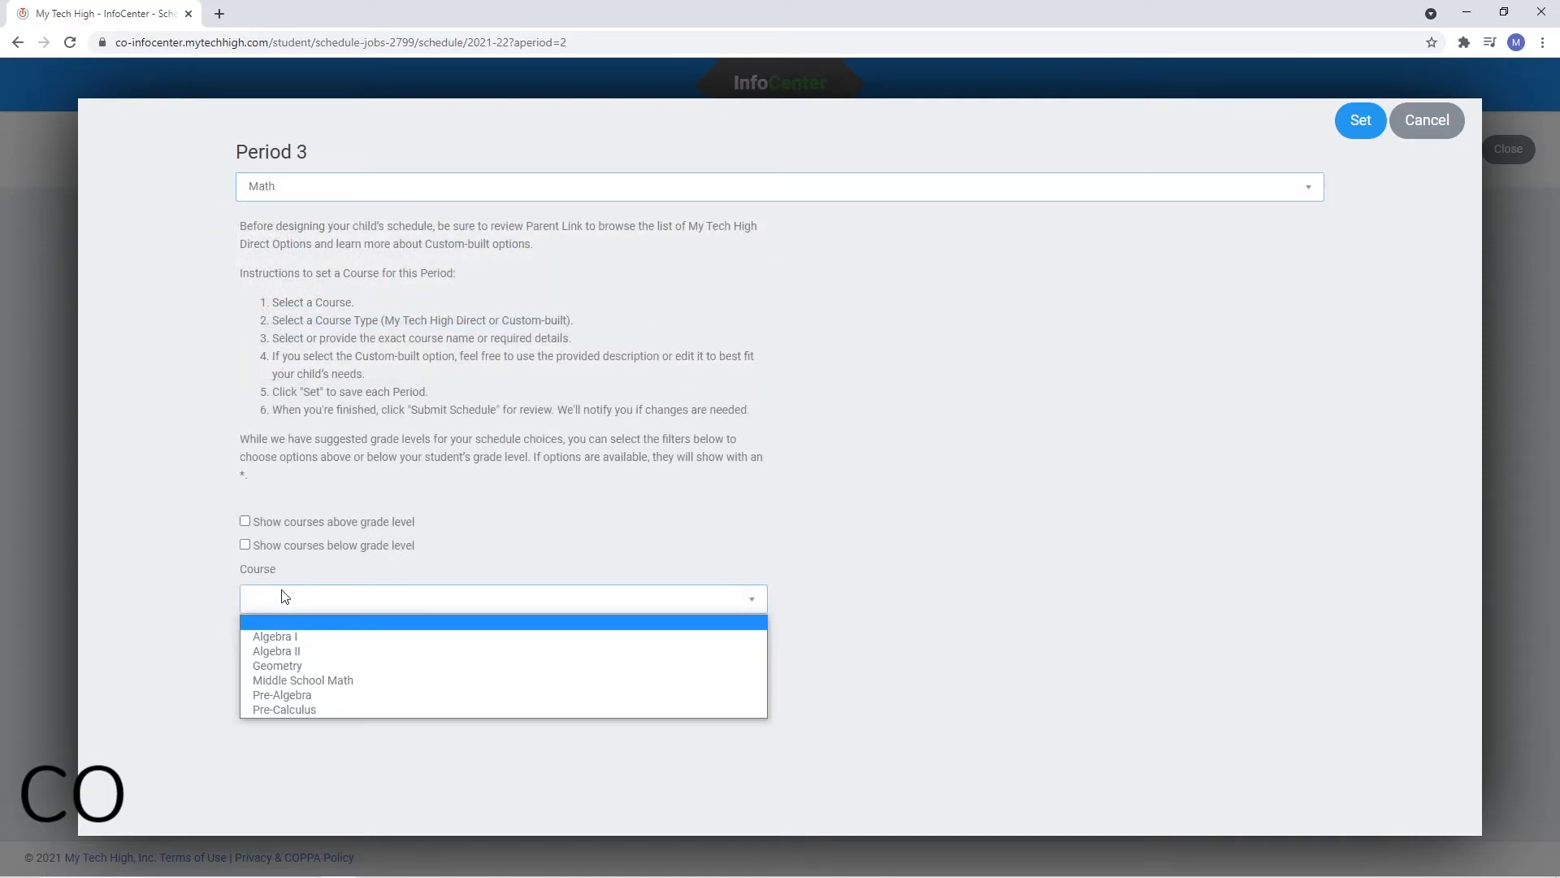
{"action": "left_click", "coordinate": [268, 632]}
{"action": "left_click", "coordinate": [866, 261]}
{"action": "left_click", "coordinate": [858, 305]}
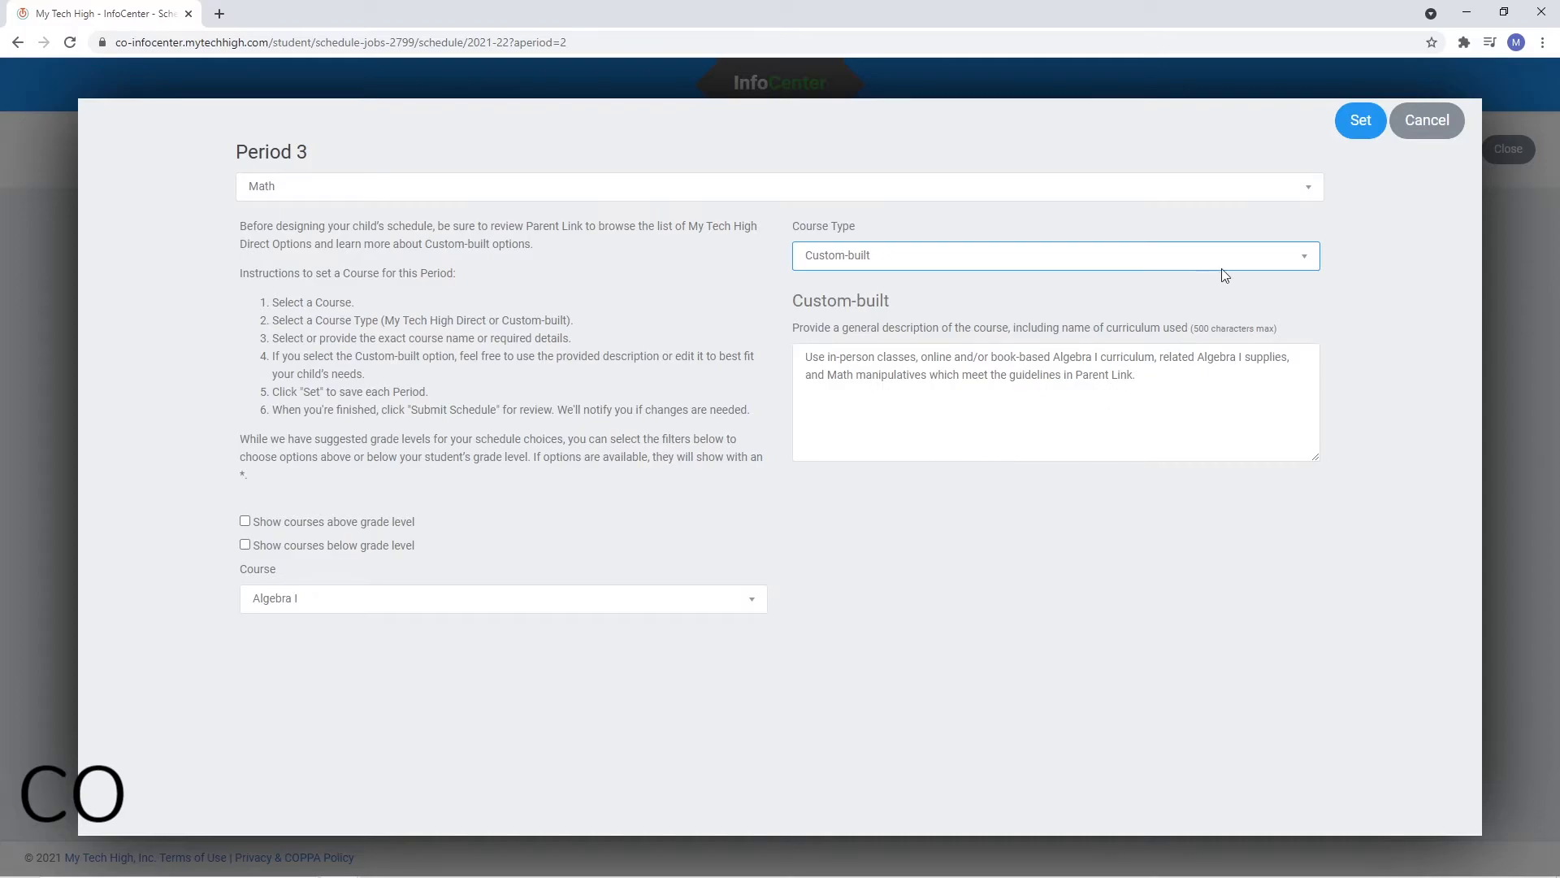
{"action": "left_click", "coordinate": [1361, 122]}
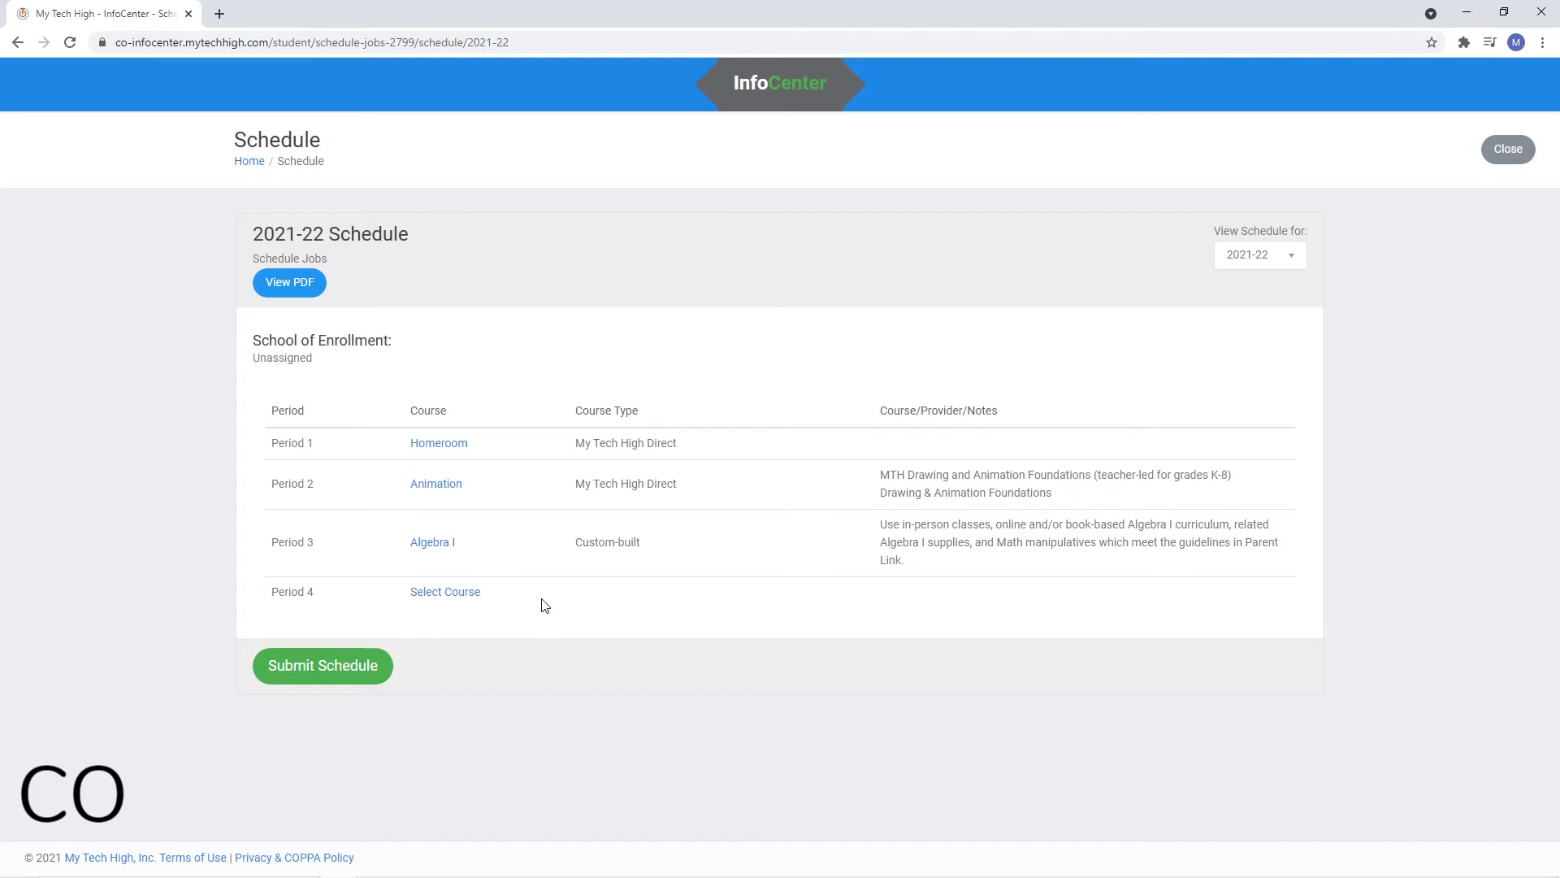
For Period 4 P.E. / Health in the Colorado schedule, choose the P.E. course with My Tech High Direct as the course type
{"action": "left_click", "coordinate": [437, 595]}
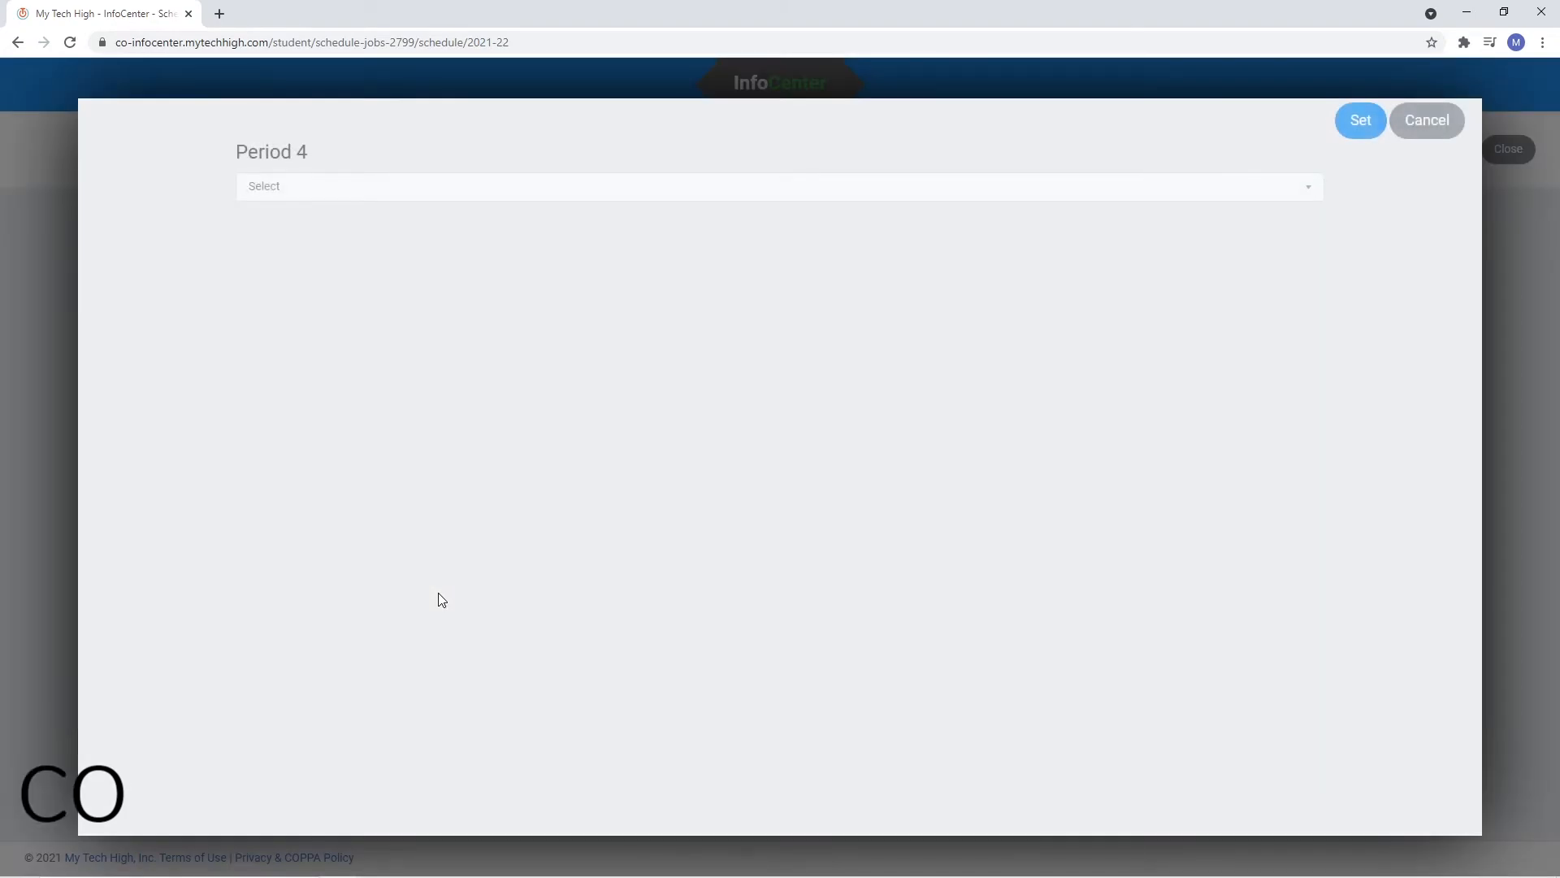
{"action": "left_click", "coordinate": [319, 186]}
{"action": "left_click", "coordinate": [321, 329]}
{"action": "left_click", "coordinate": [297, 602]}
{"action": "left_click", "coordinate": [269, 650]}
{"action": "left_click", "coordinate": [846, 265]}
{"action": "left_click", "coordinate": [841, 291]}
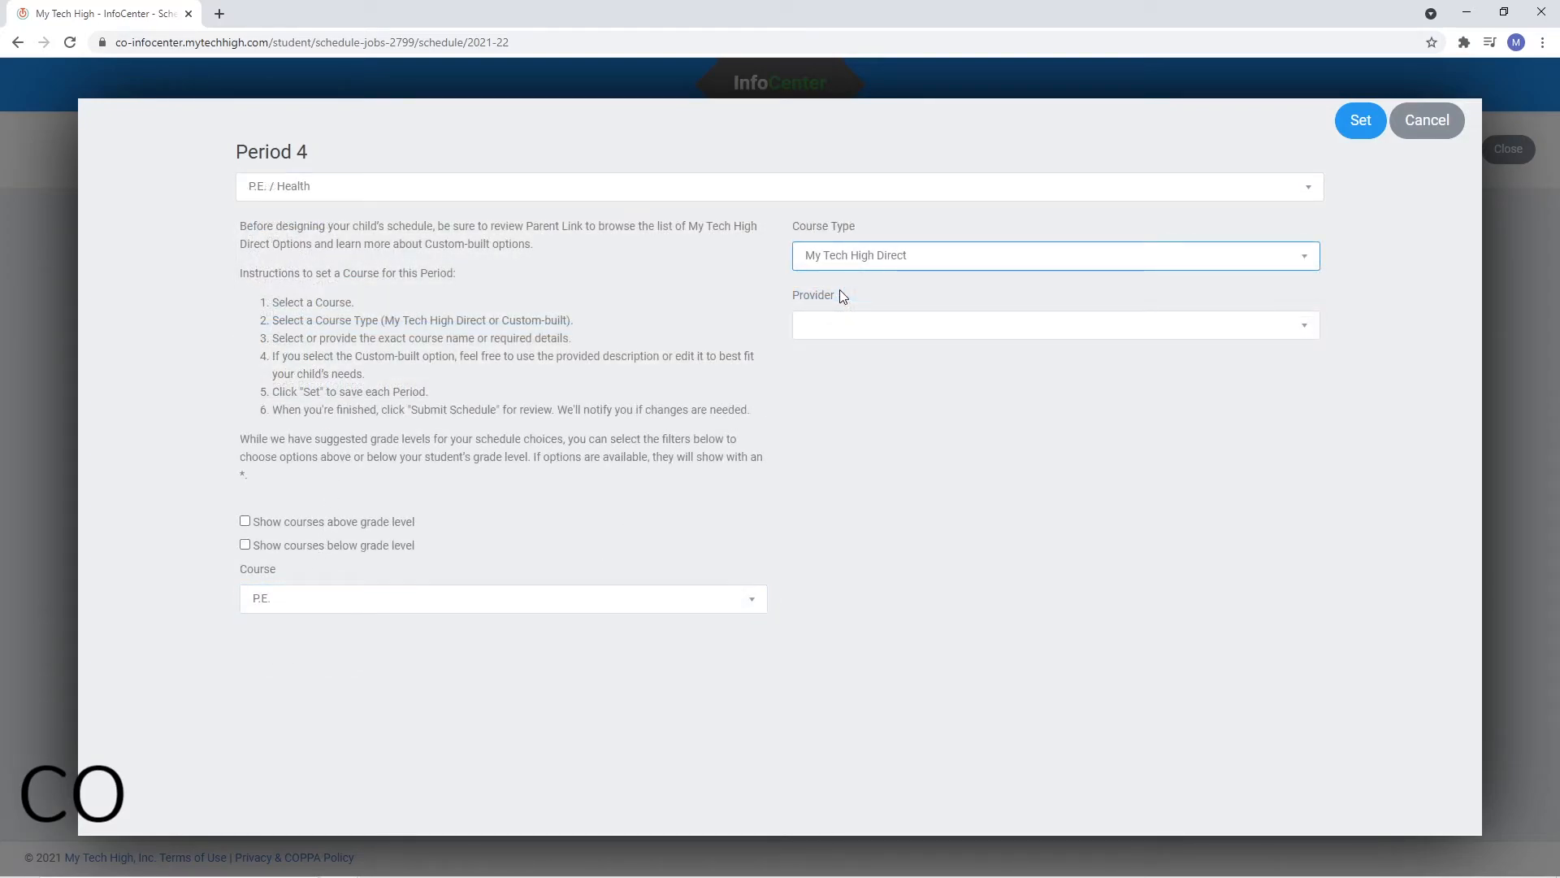
Choose APEX Learning as the Period 4 provider and Health Opportunities through Physical Education (HOPE) as the exact course name, and set the period
{"action": "left_click", "coordinate": [840, 324]}
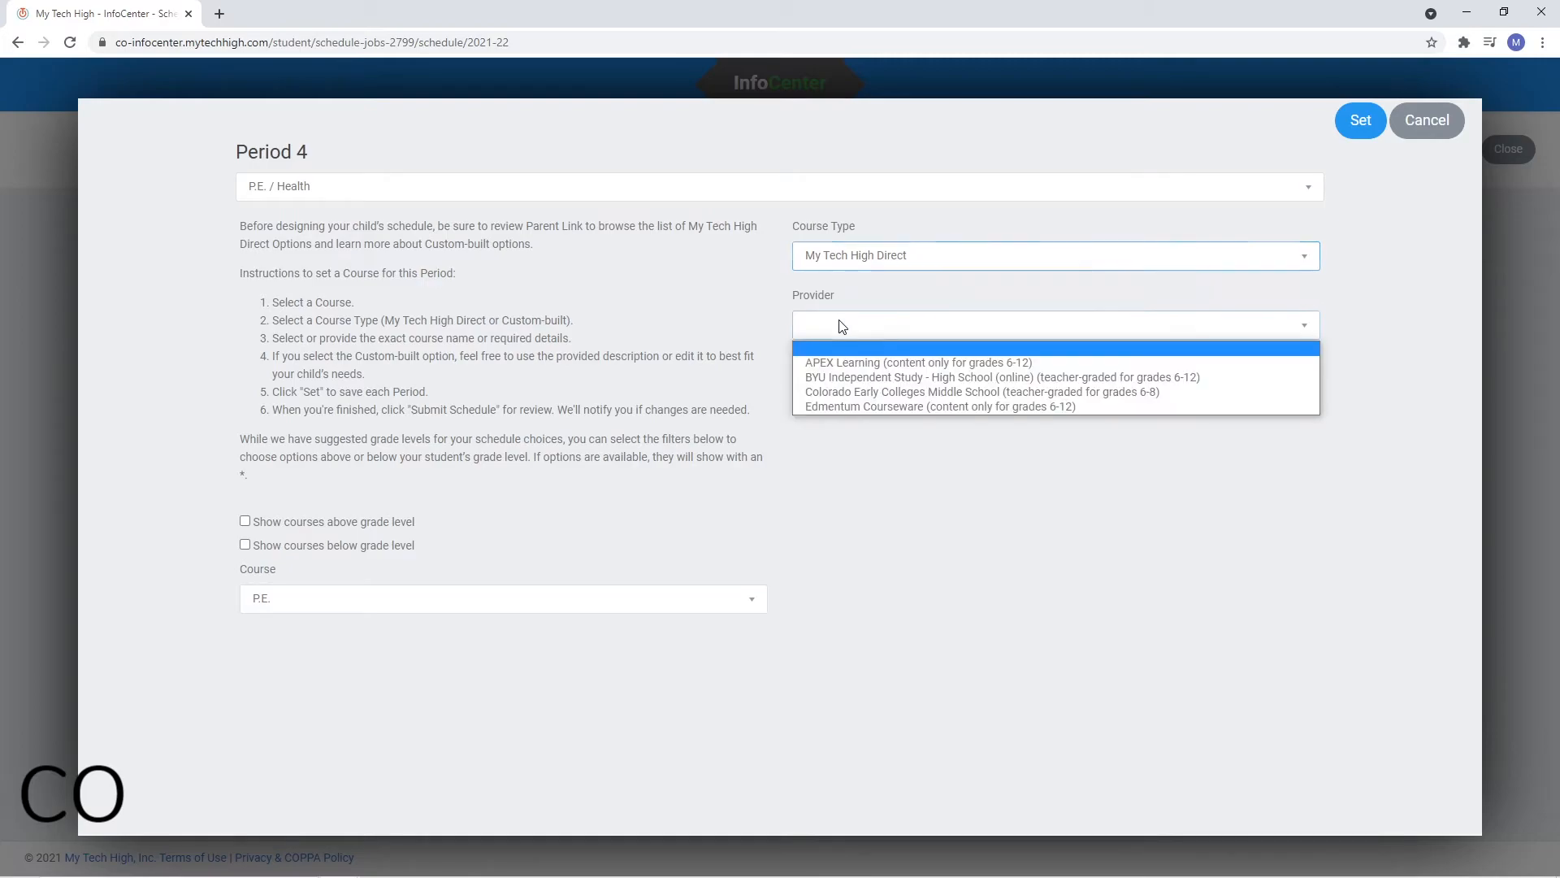
{"action": "left_click", "coordinate": [840, 361]}
{"action": "left_click", "coordinate": [829, 398]}
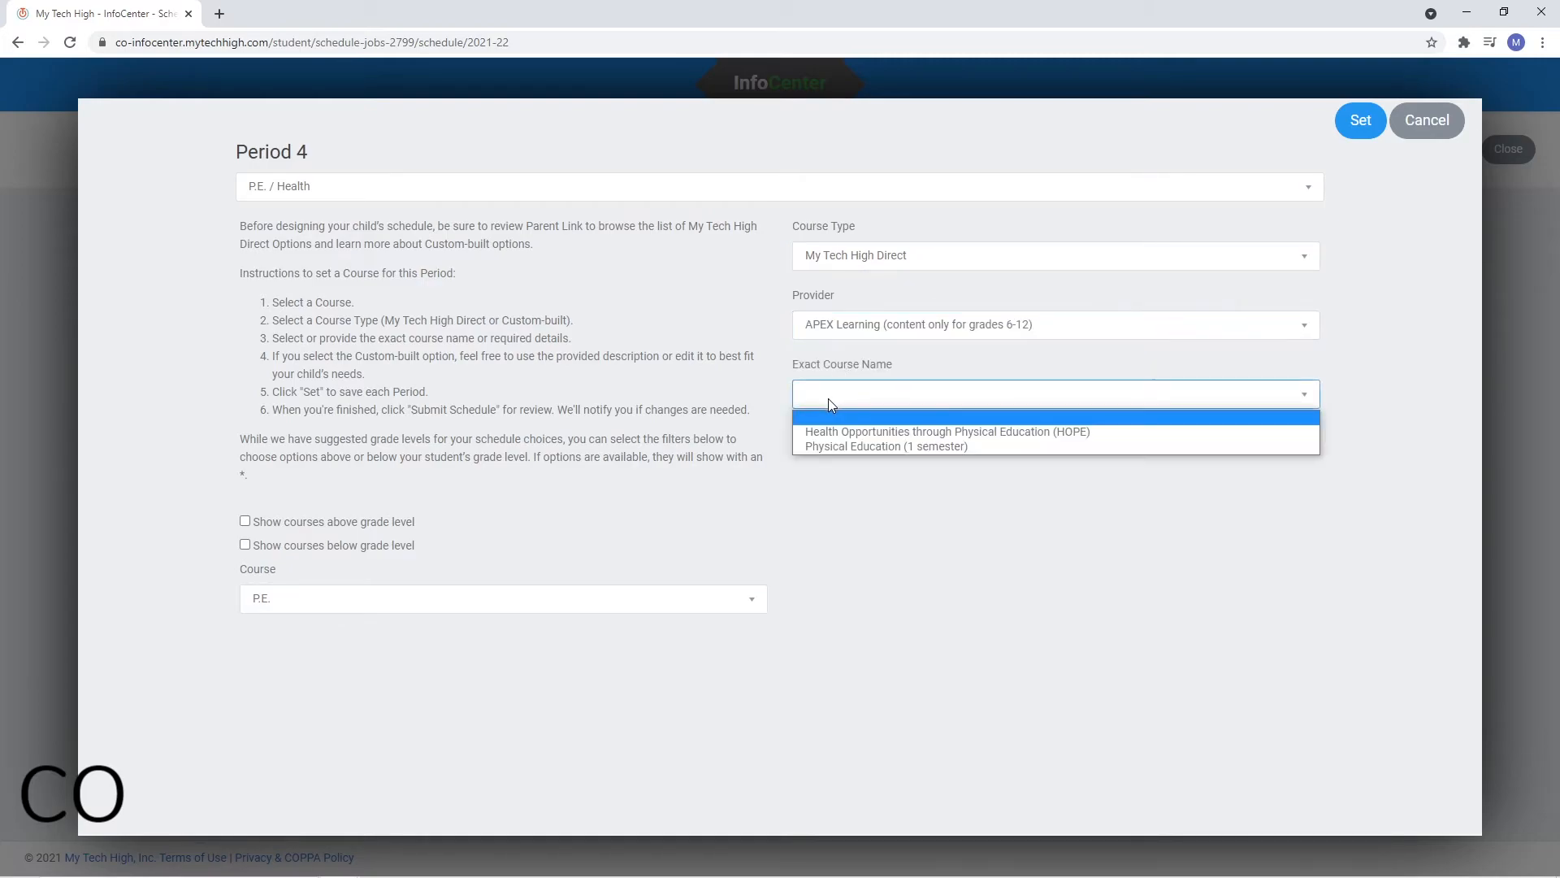
{"action": "left_click", "coordinate": [819, 431]}
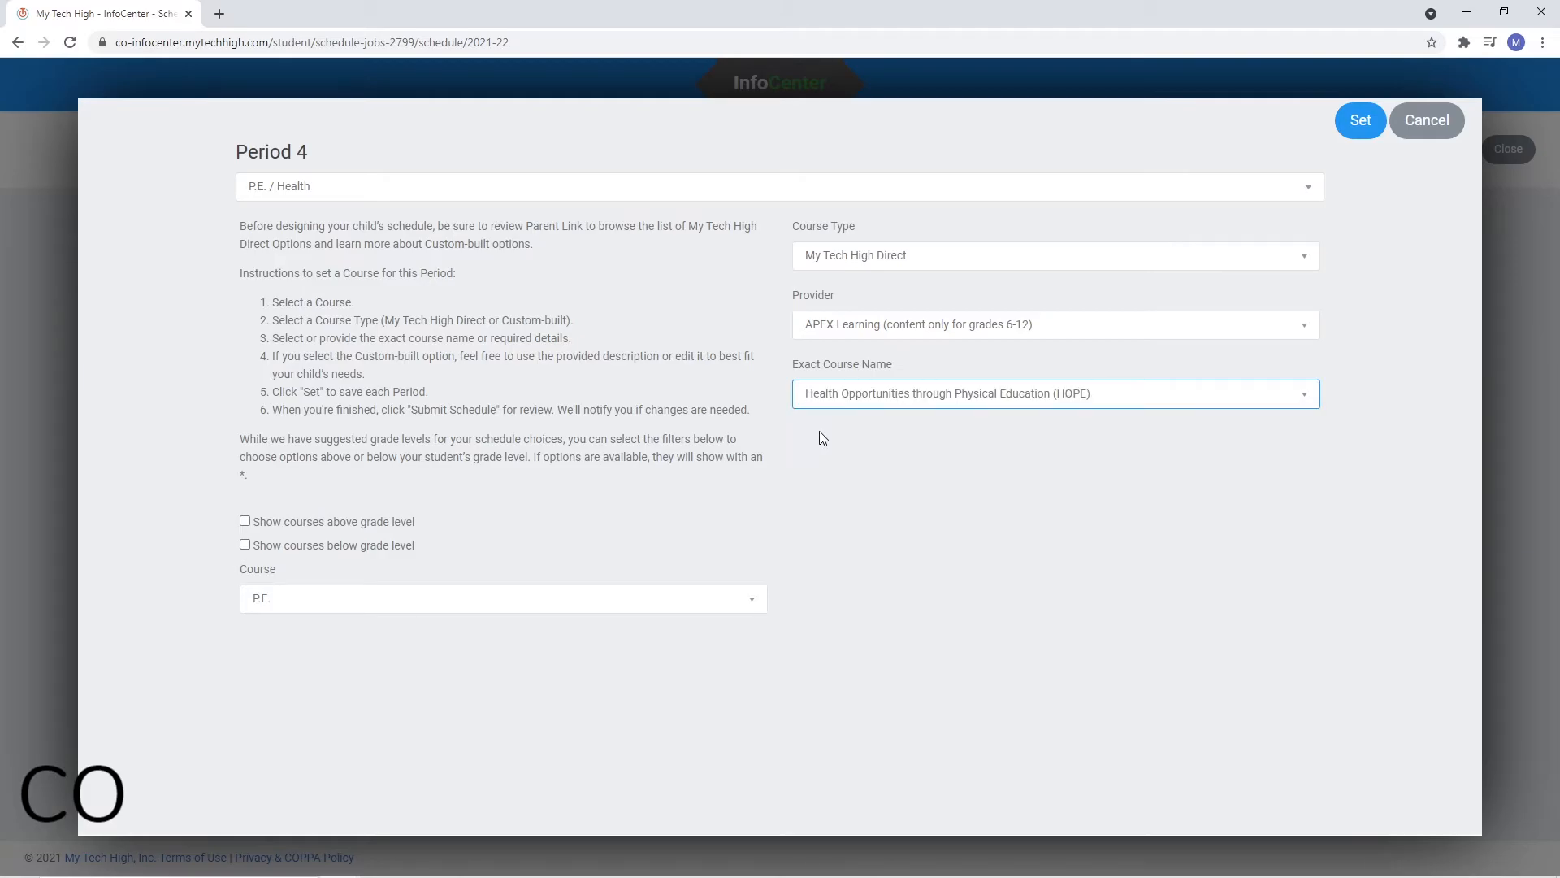
{"action": "left_click", "coordinate": [1360, 120]}
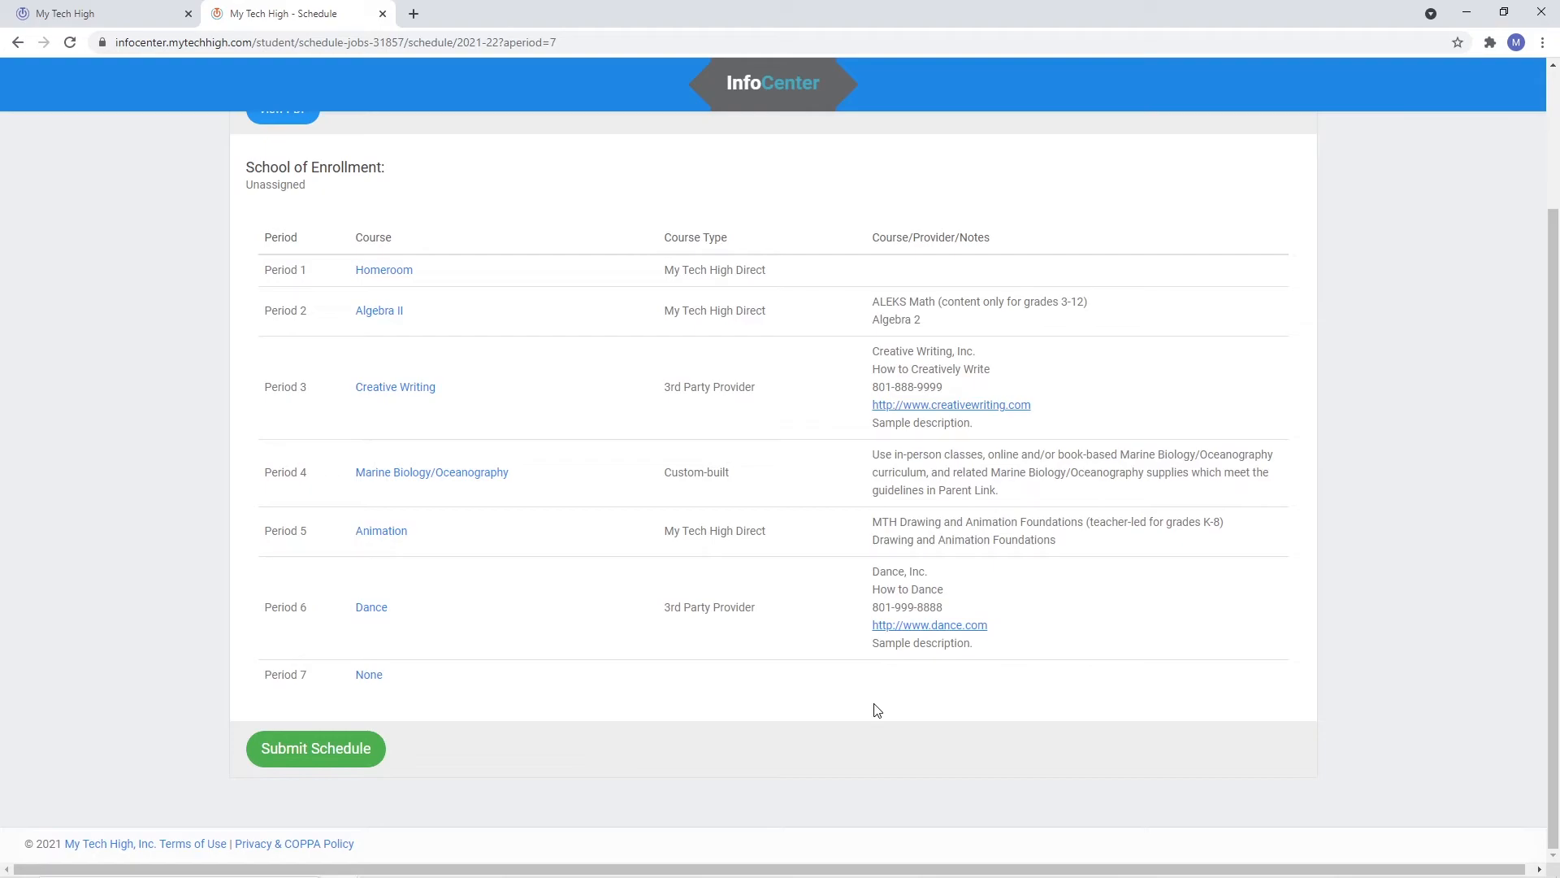
Submit the student's 2021-22 schedule for approval, confirm the submission, and reopen the 7th grade student's schedule from the home page
{"action": "left_click", "coordinate": [329, 748]}
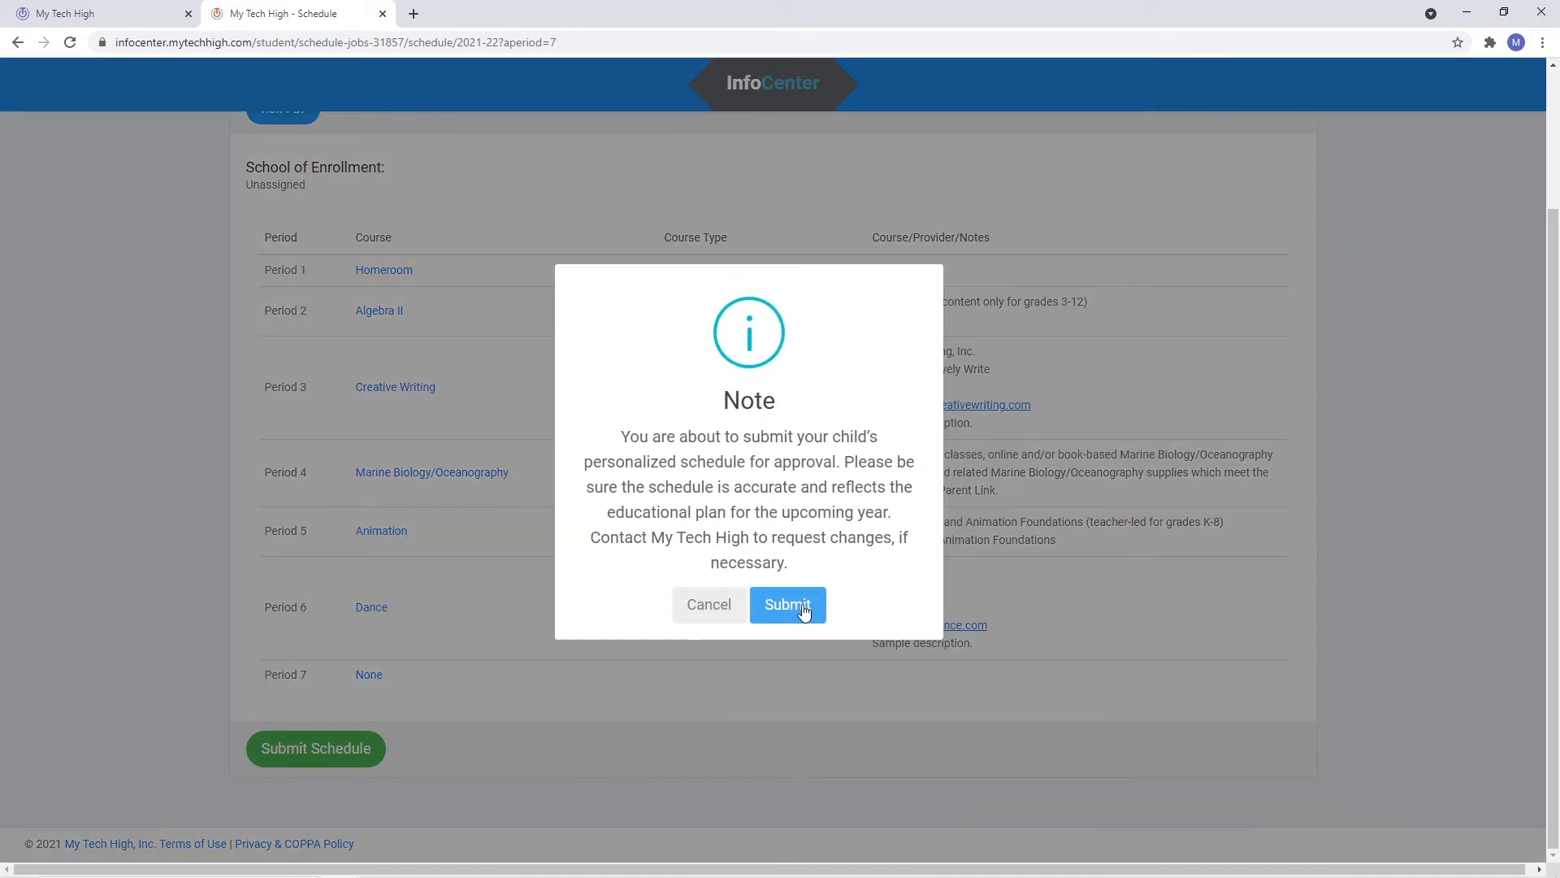
{"action": "left_click", "coordinate": [803, 612]}
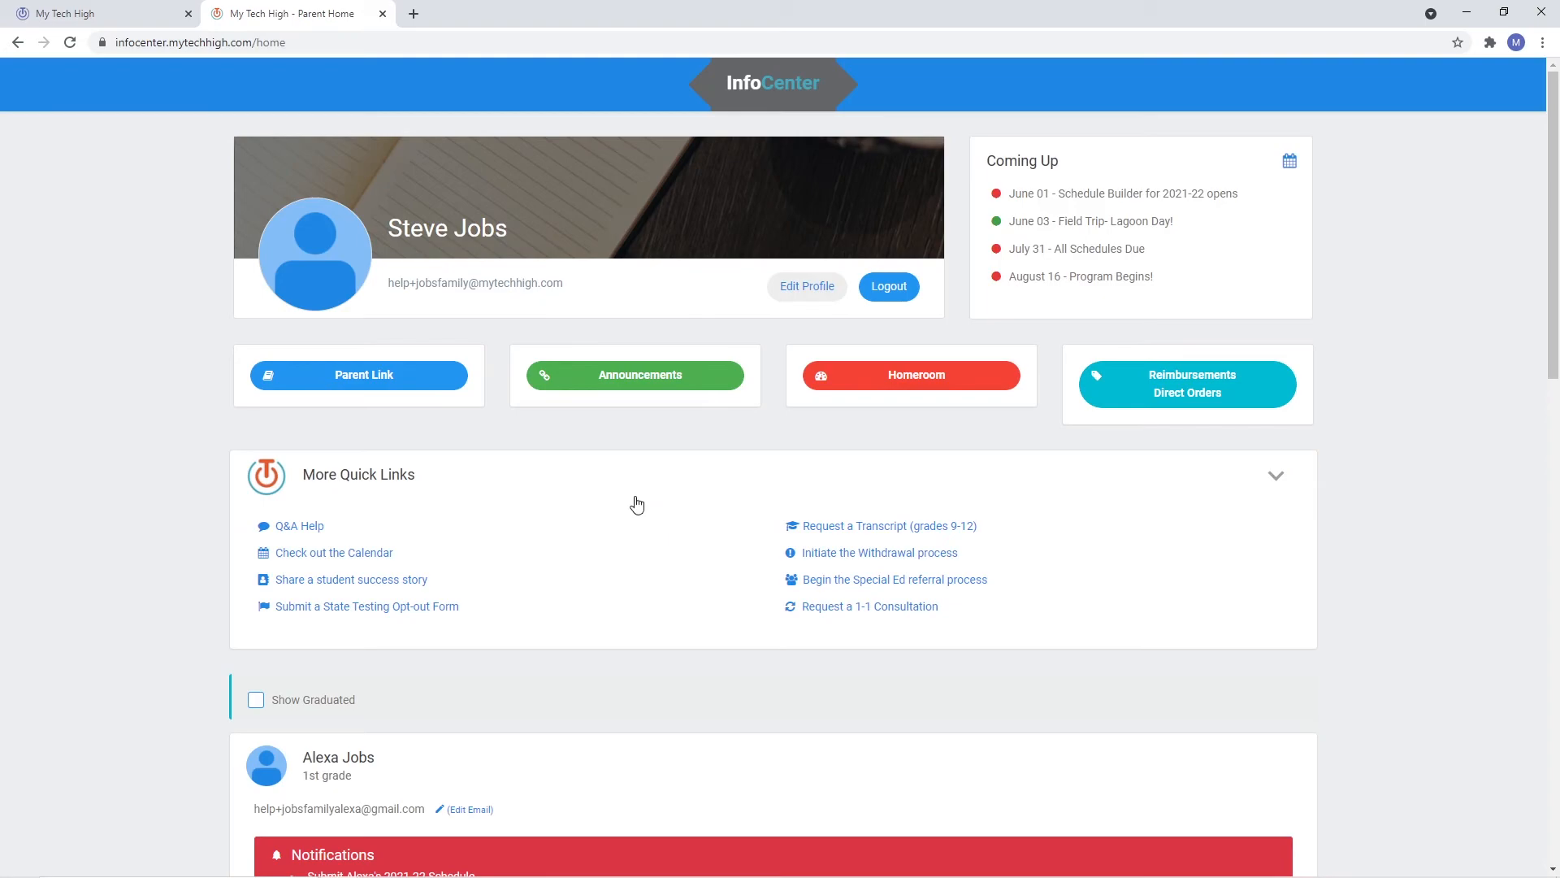
{"action": "scroll", "coordinate": [637, 509], "scroll_direction": "down", "scroll_amount": 5}
{"action": "scroll", "coordinate": [592, 499], "scroll_direction": "down", "scroll_amount": 5}
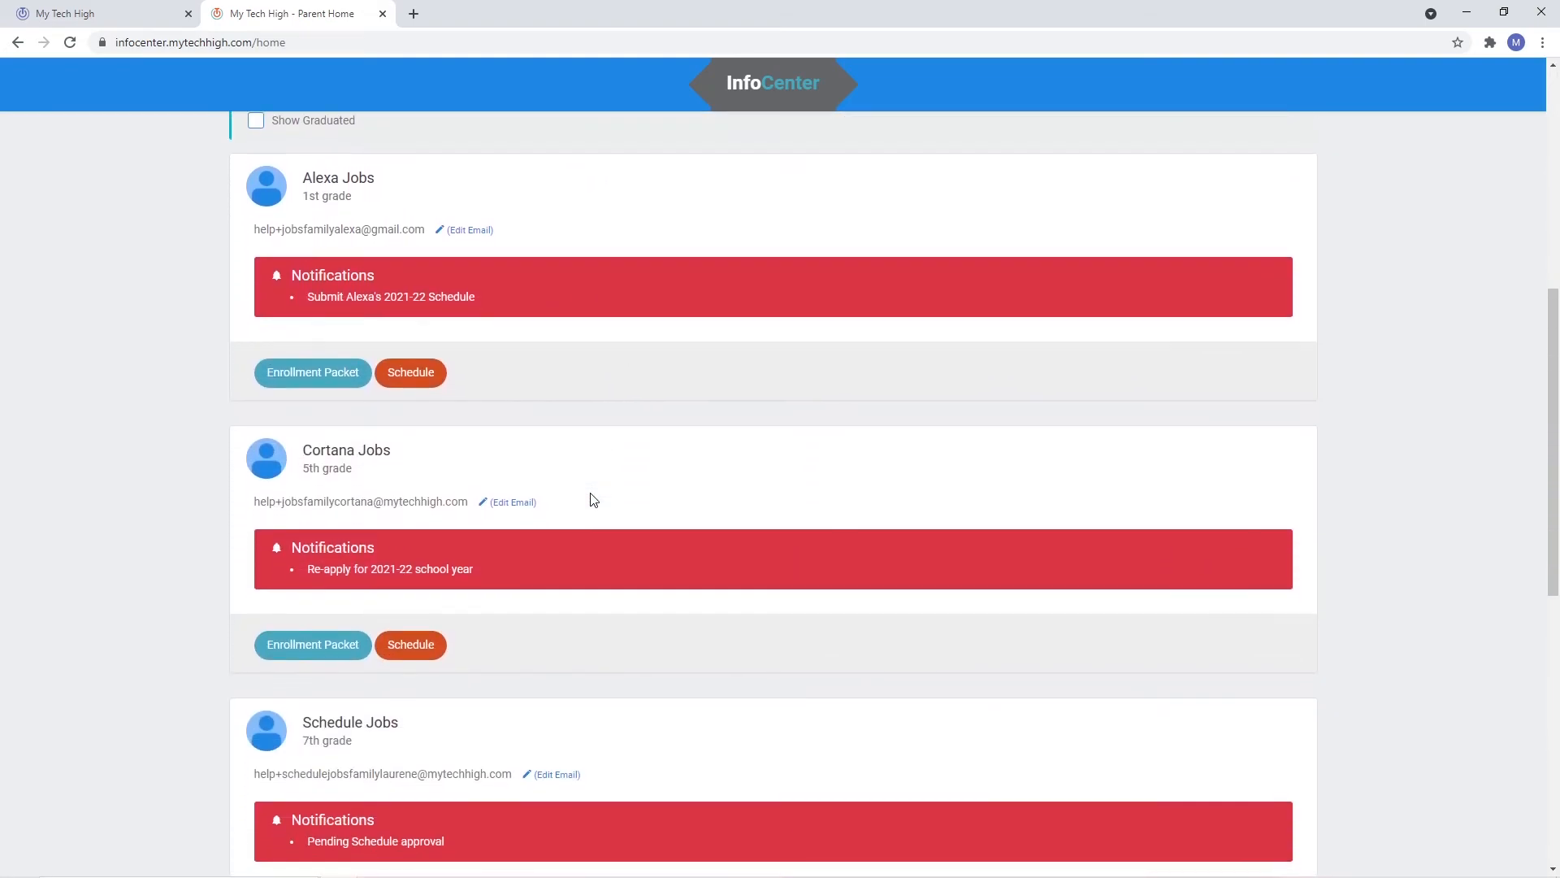
{"action": "left_click", "coordinate": [431, 605]}
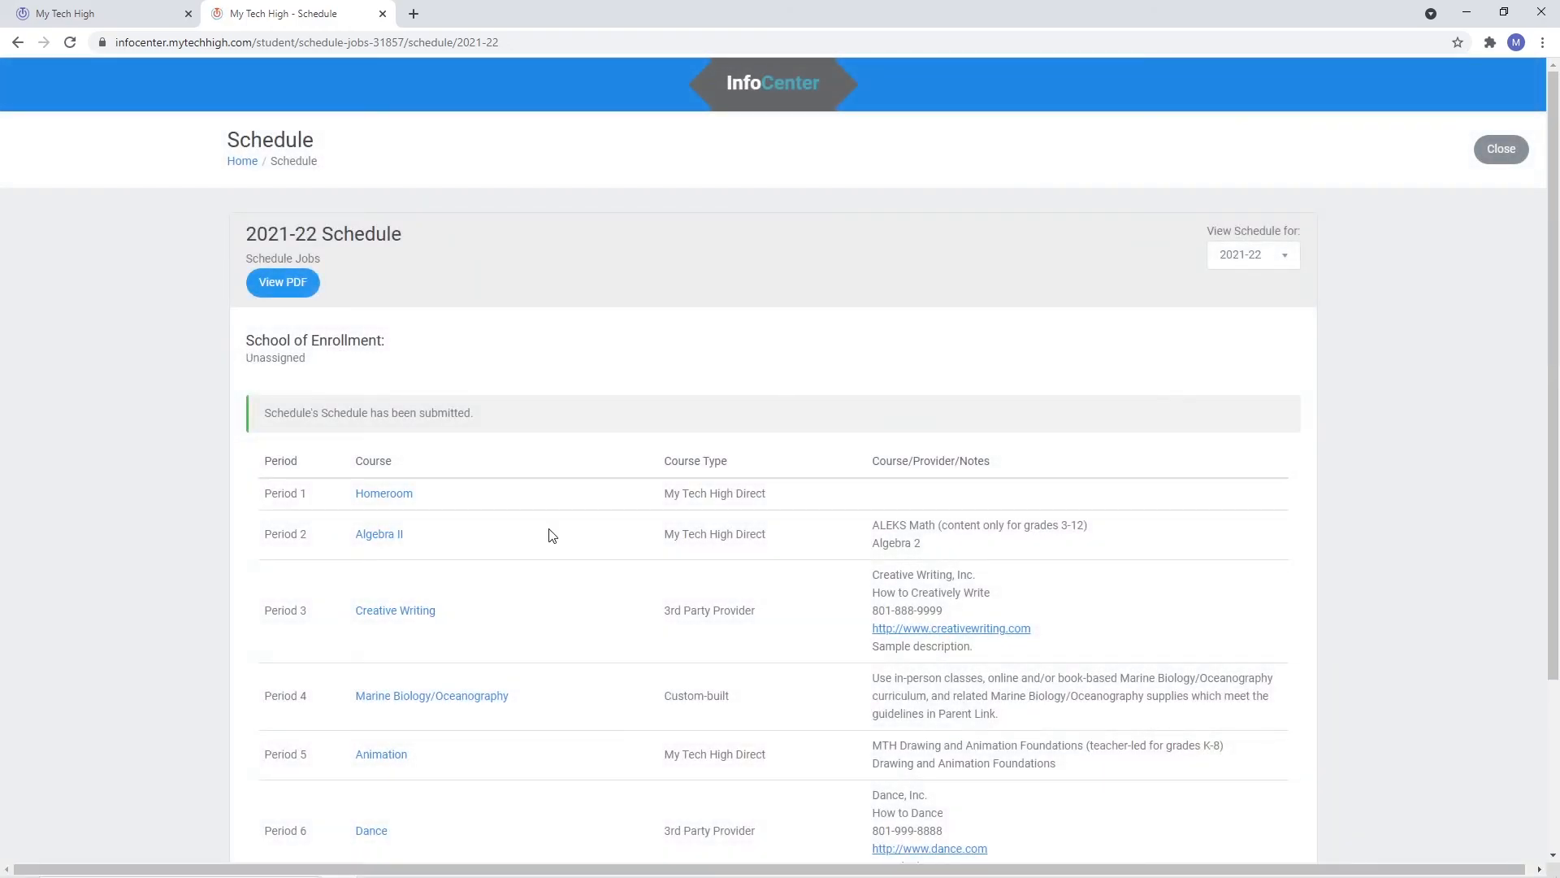
Request a schedule unlock for Period 3 (Creative Writing) and Period 5 (Animation), and submit the request
{"action": "scroll", "coordinate": [551, 535], "scroll_direction": "down", "scroll_amount": 3}
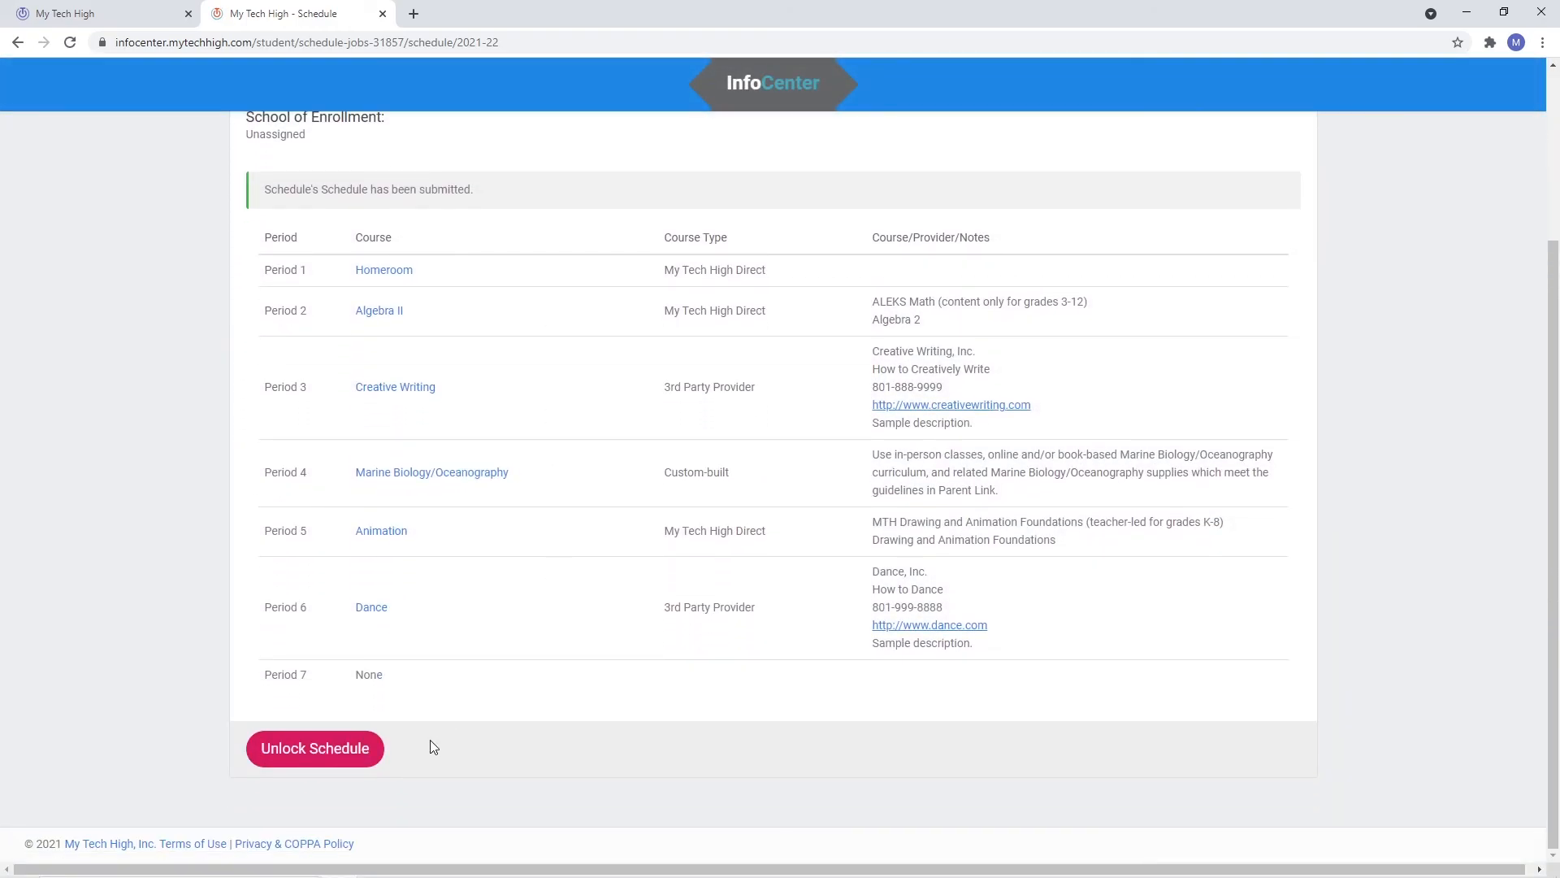
{"action": "left_click", "coordinate": [336, 752]}
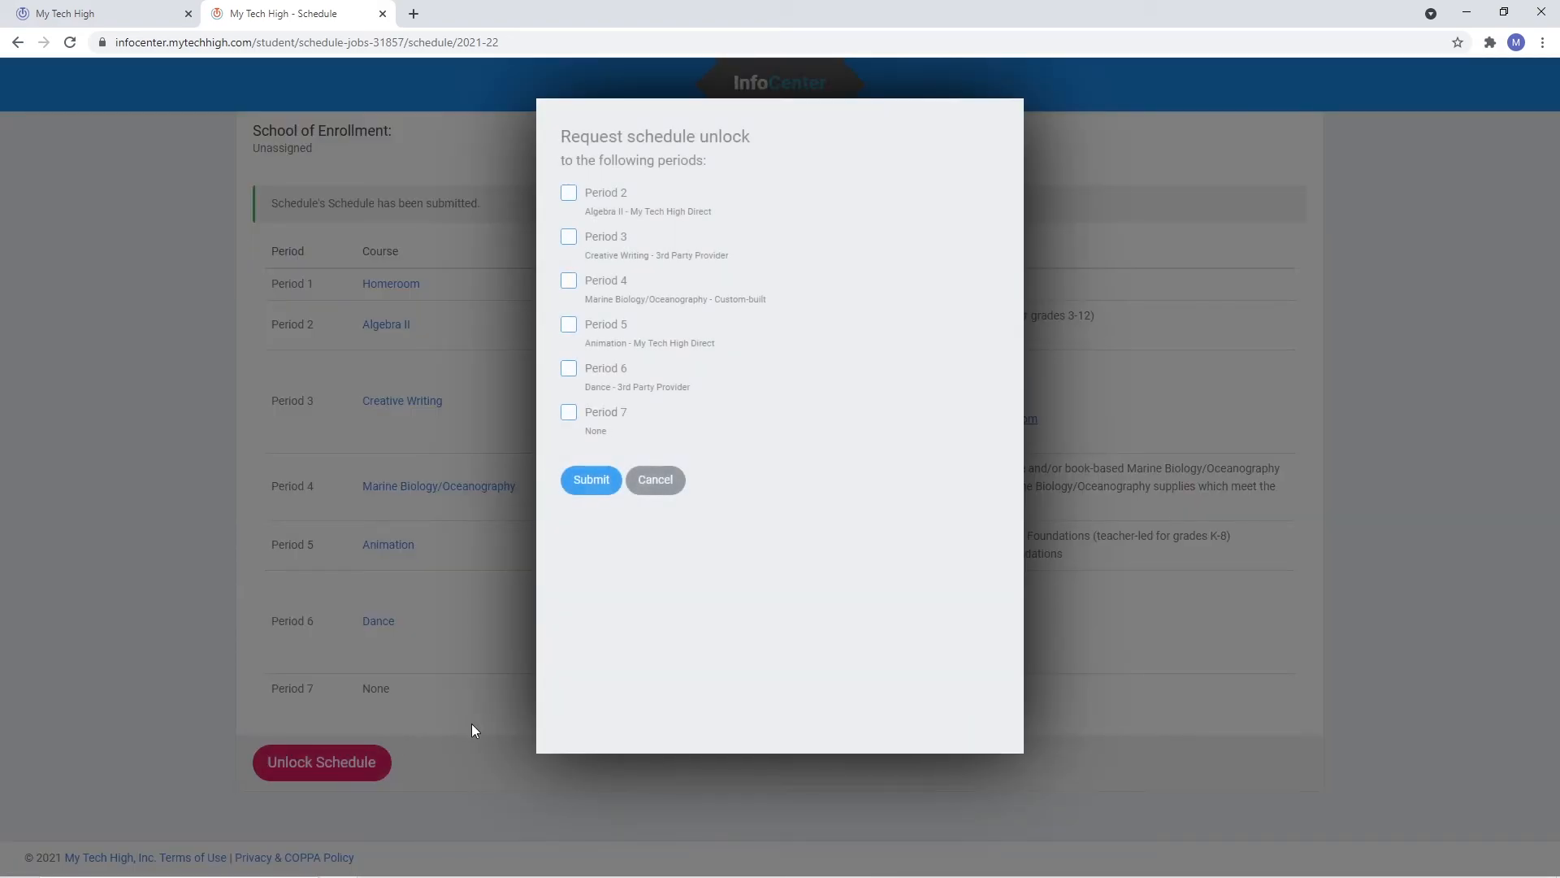
{"action": "left_click", "coordinate": [571, 242]}
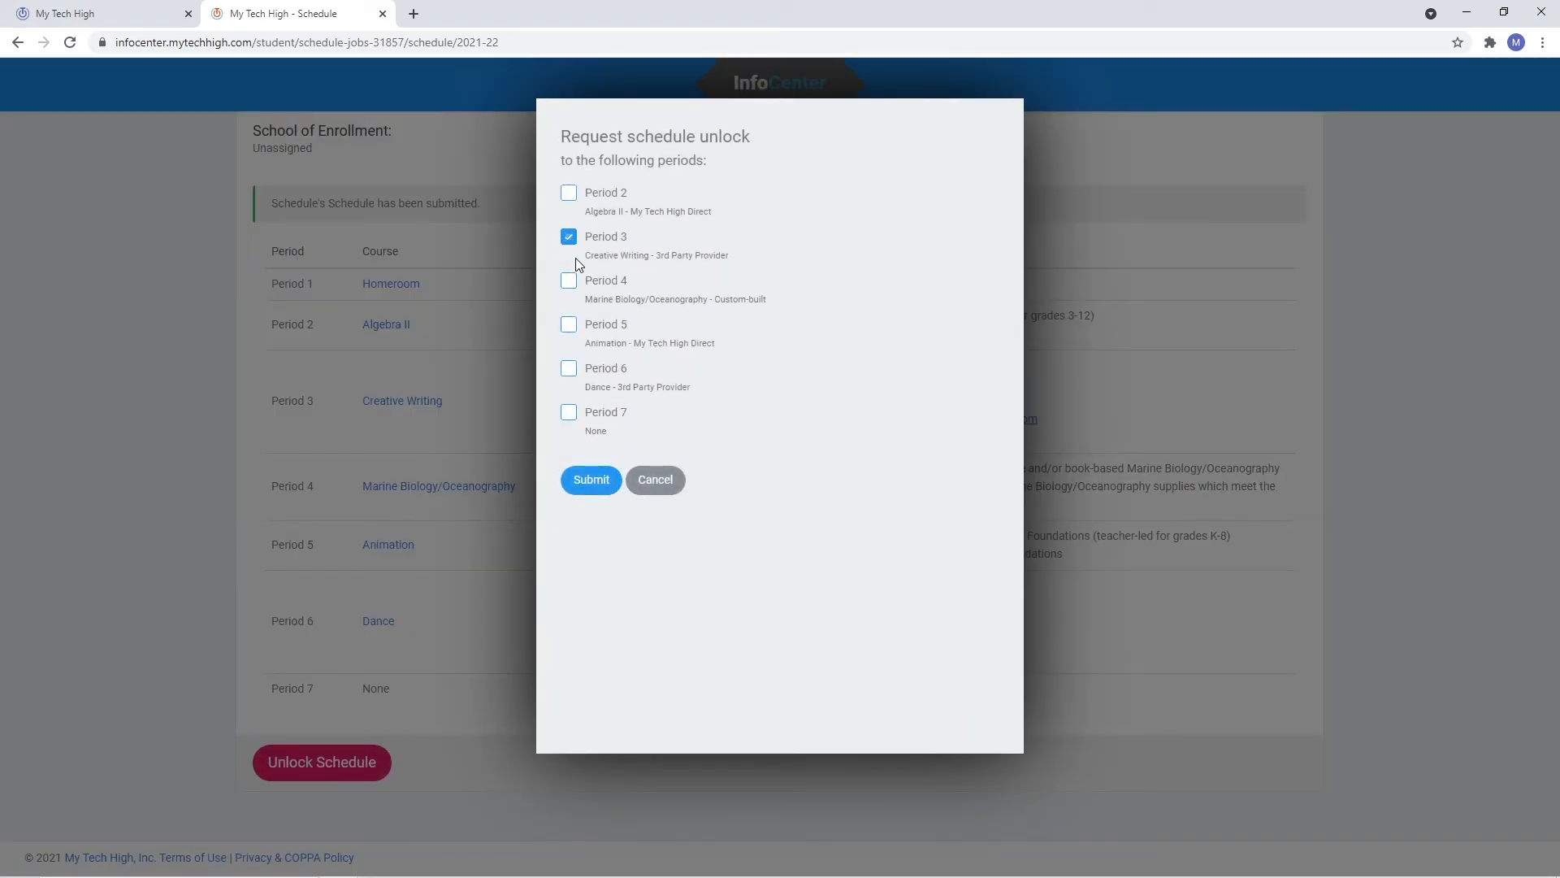
{"action": "left_click", "coordinate": [569, 325]}
{"action": "left_click", "coordinate": [592, 479]}
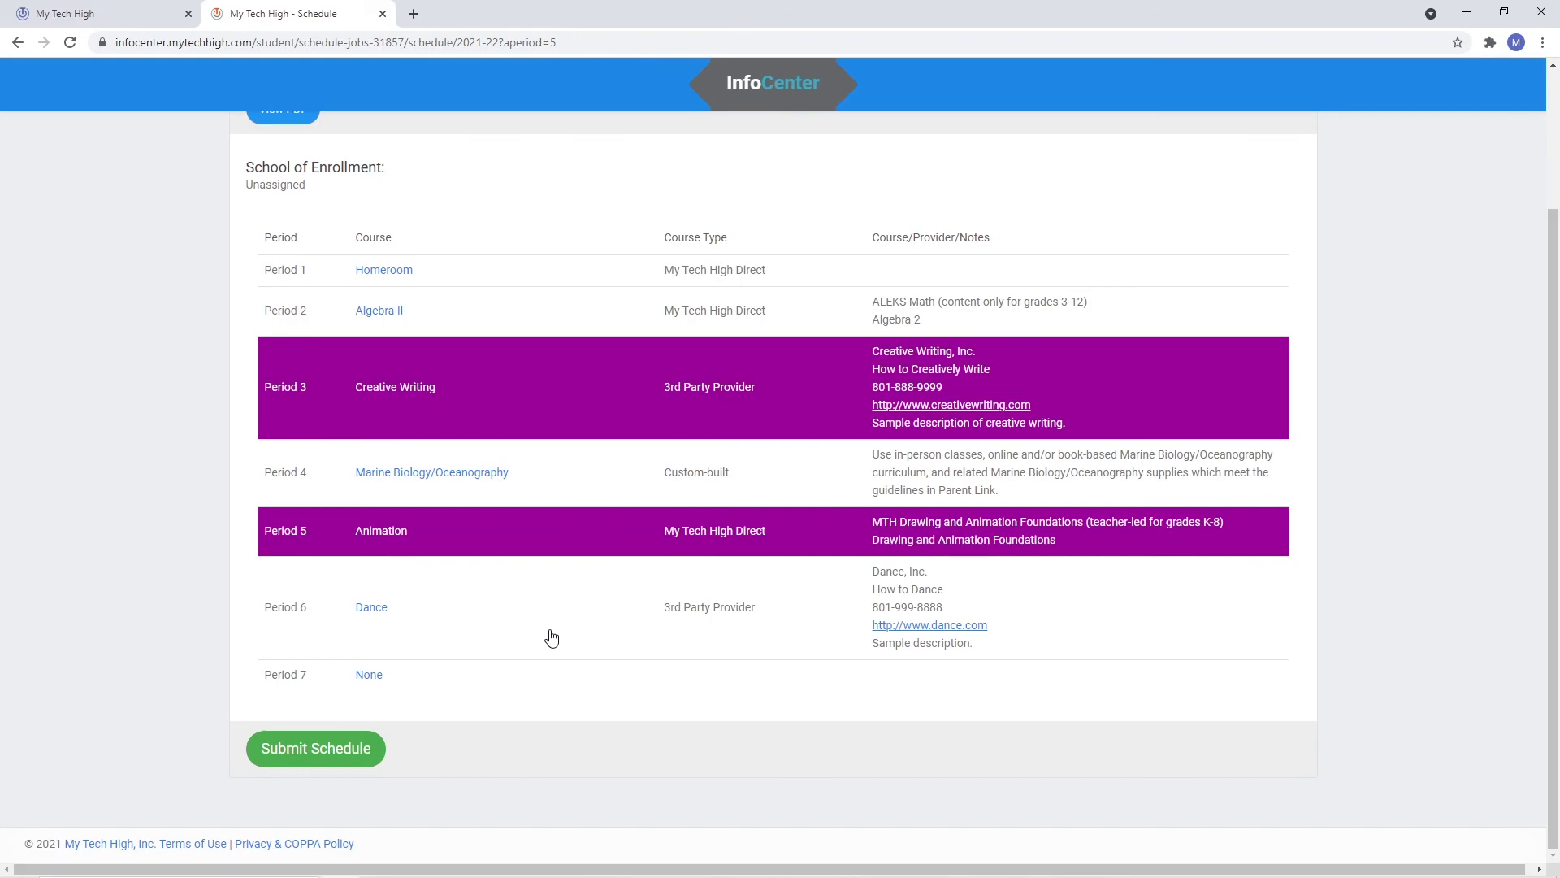
Resubmit the unlocked 2021-22 schedule for approval and confirm the submission
{"action": "left_click", "coordinate": [318, 749]}
{"action": "left_click", "coordinate": [790, 607]}
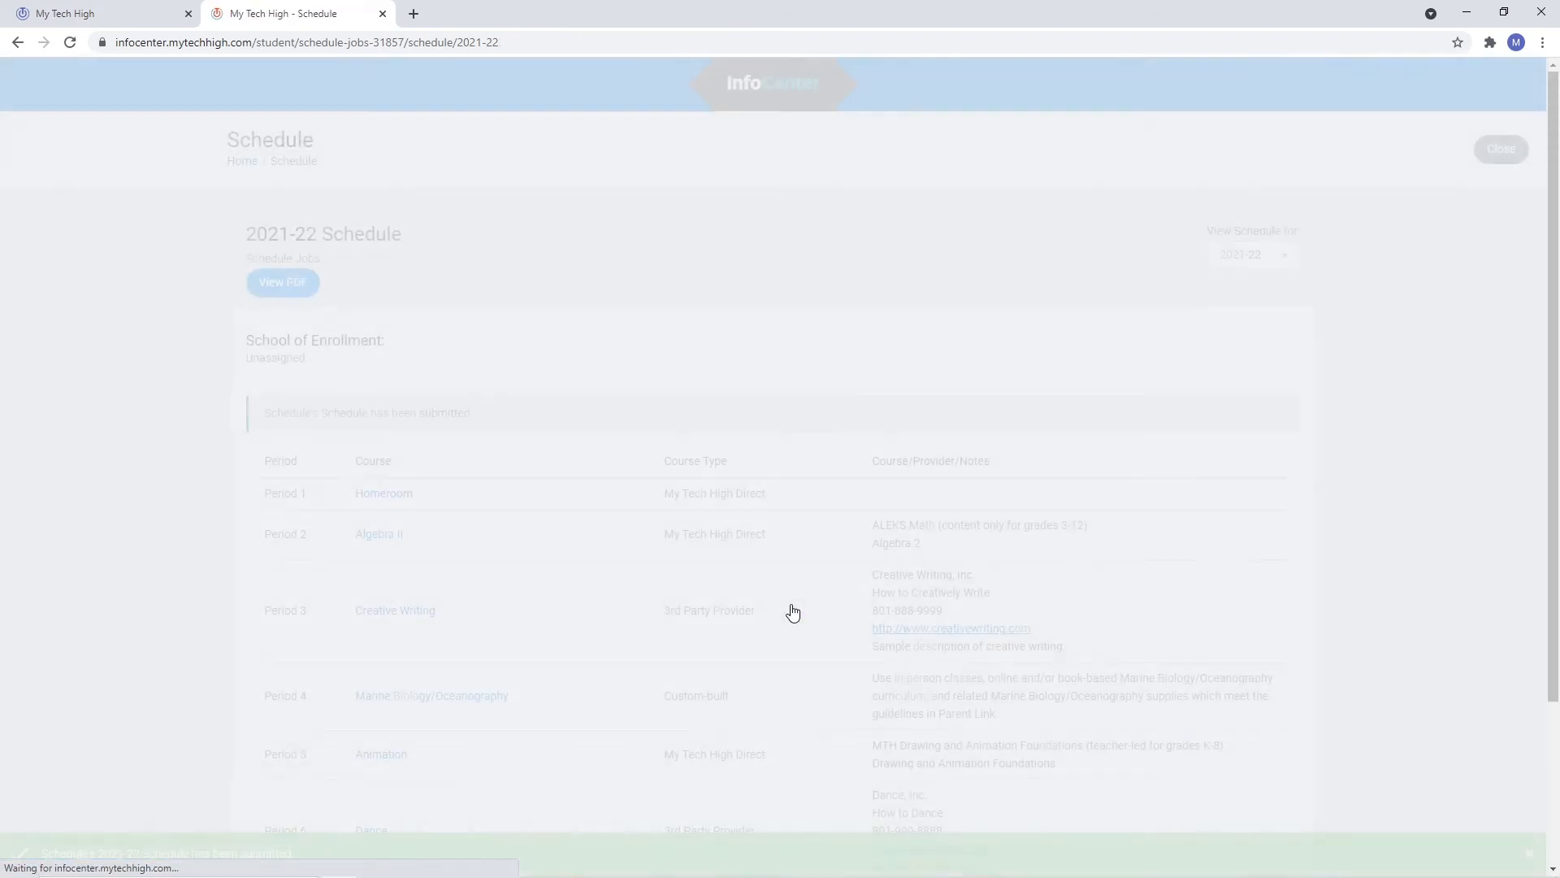